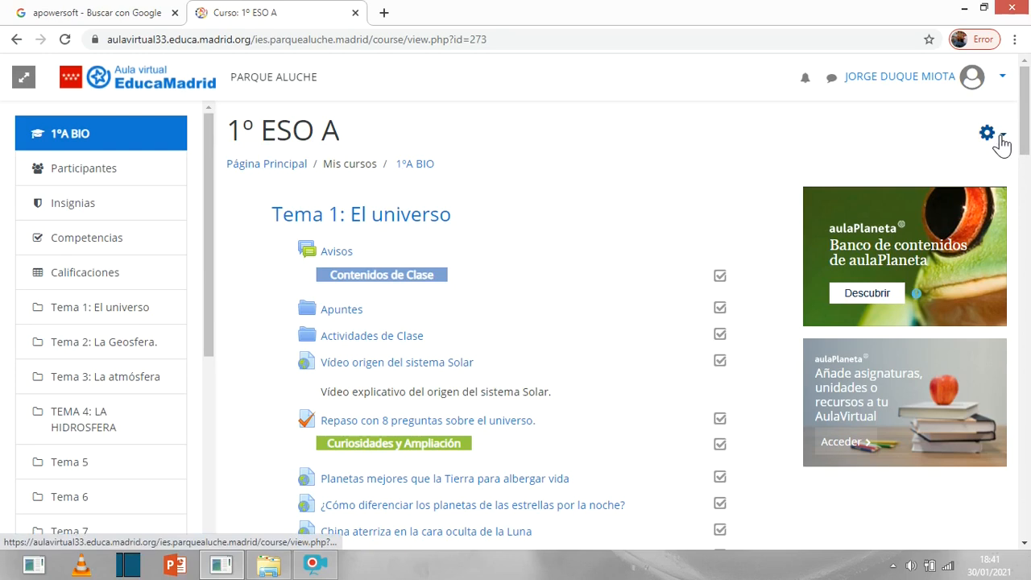
Turn on course editing and add a new Contenido interactivo activity to the TEMA 4: LA HIDROSFERA section
click(1002, 133)
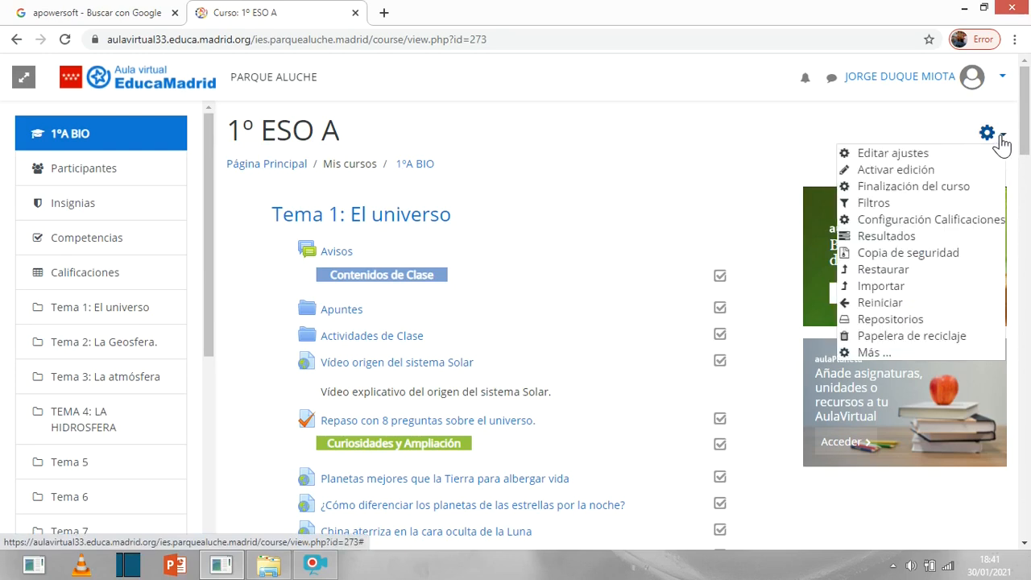
click(939, 171)
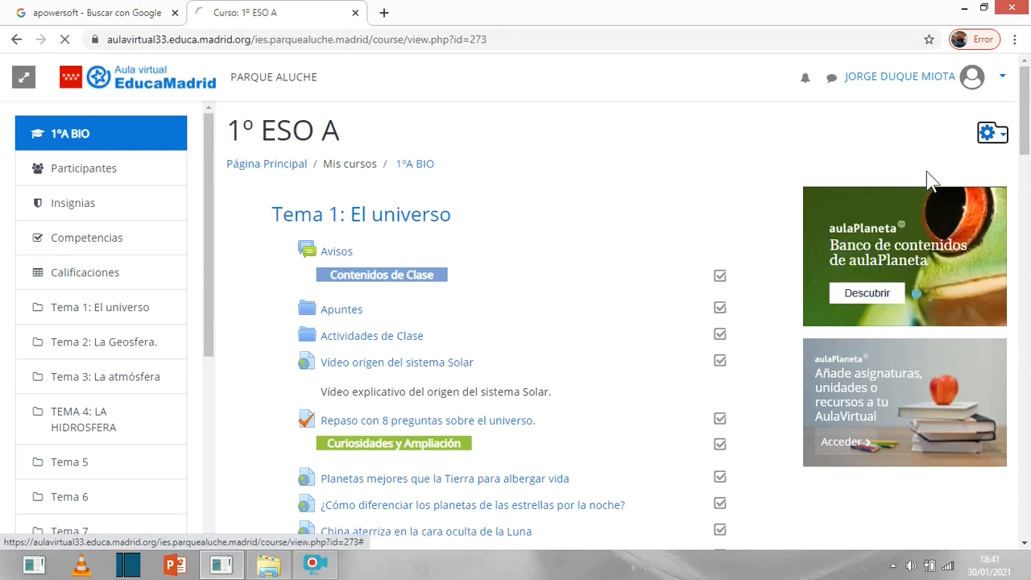
drag(1026, 113, 1019, 443)
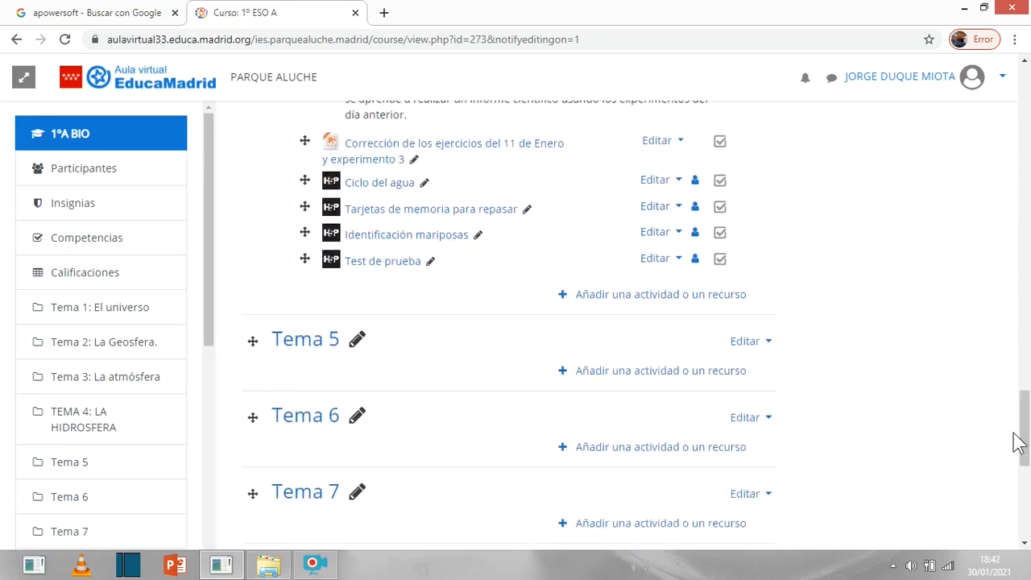
click(651, 296)
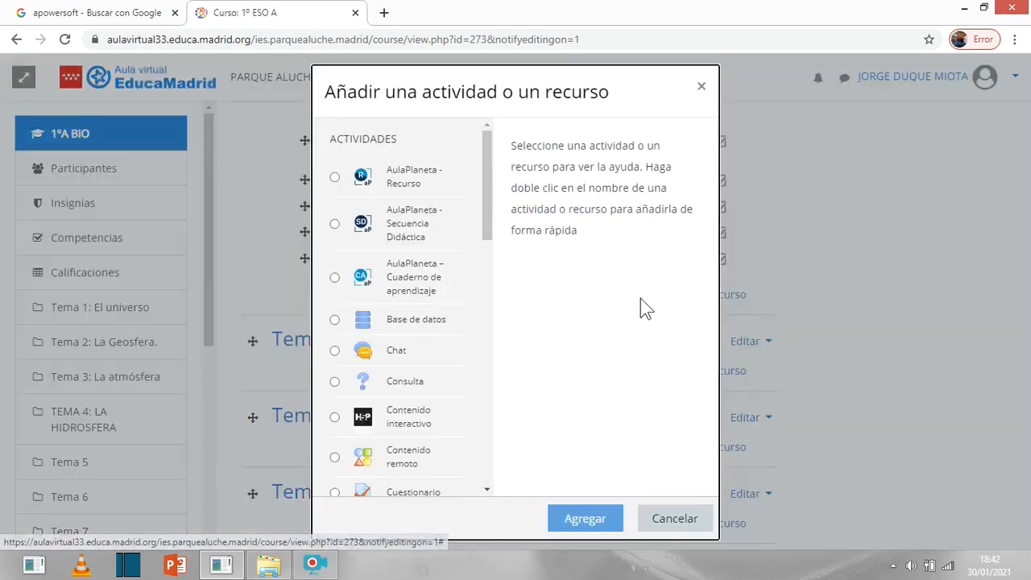
click(337, 419)
click(600, 524)
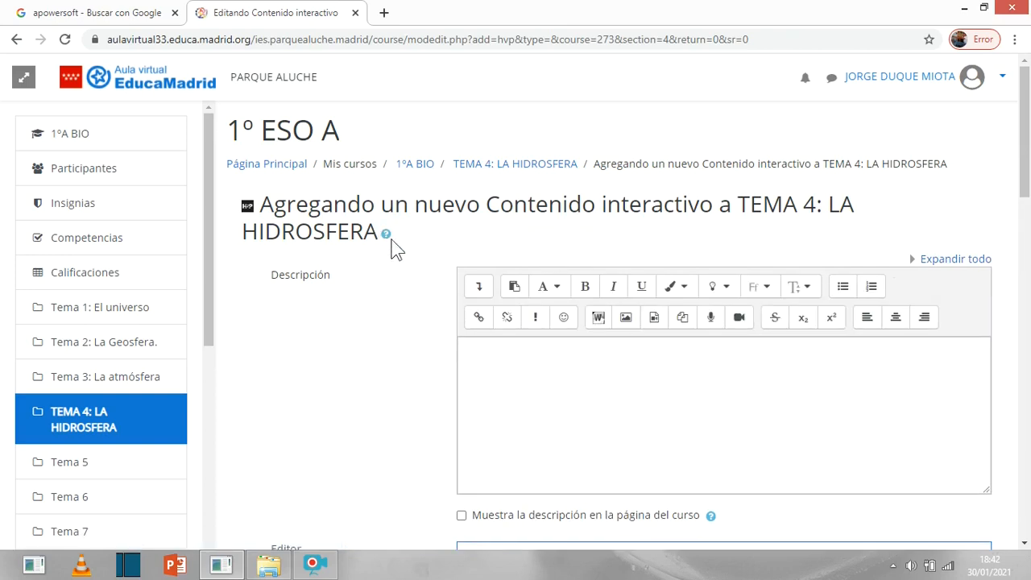
Browse the H5P content types and choose Quiz (Question Set) for the new activity
scroll(580, 322, down, 1)
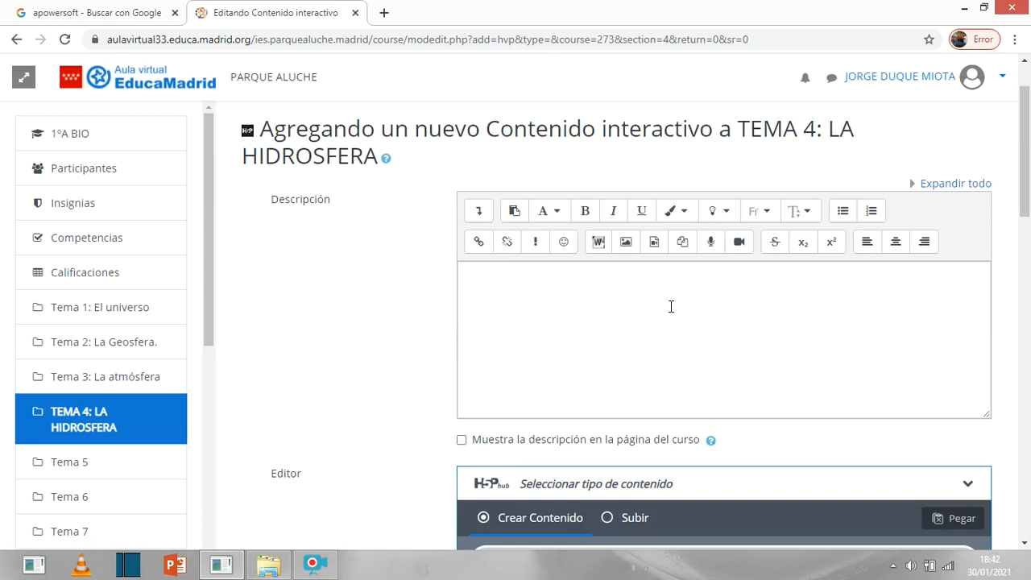
scroll(569, 272, down, 1)
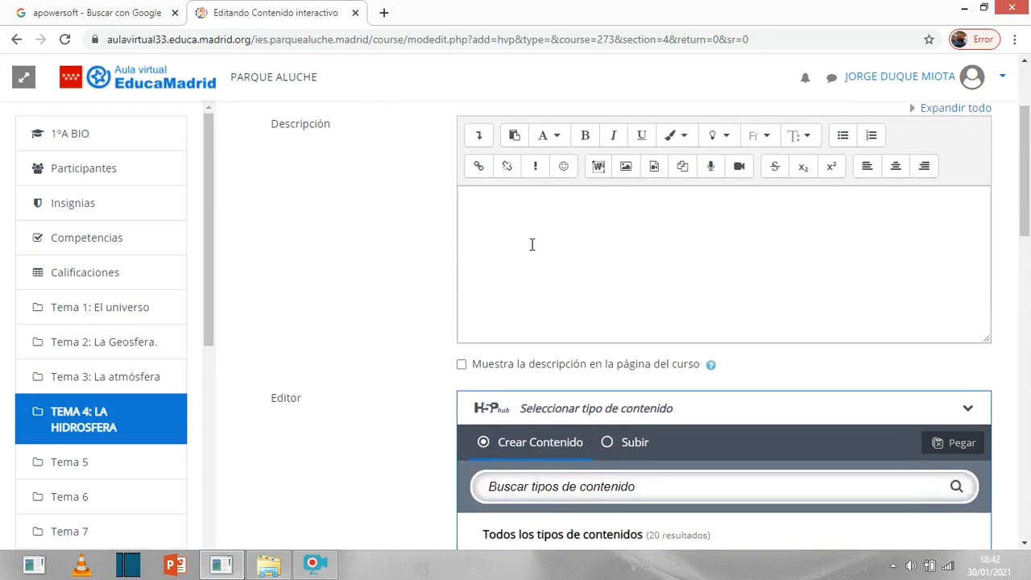
scroll(533, 244, down, 1)
scroll(692, 367, down, 1)
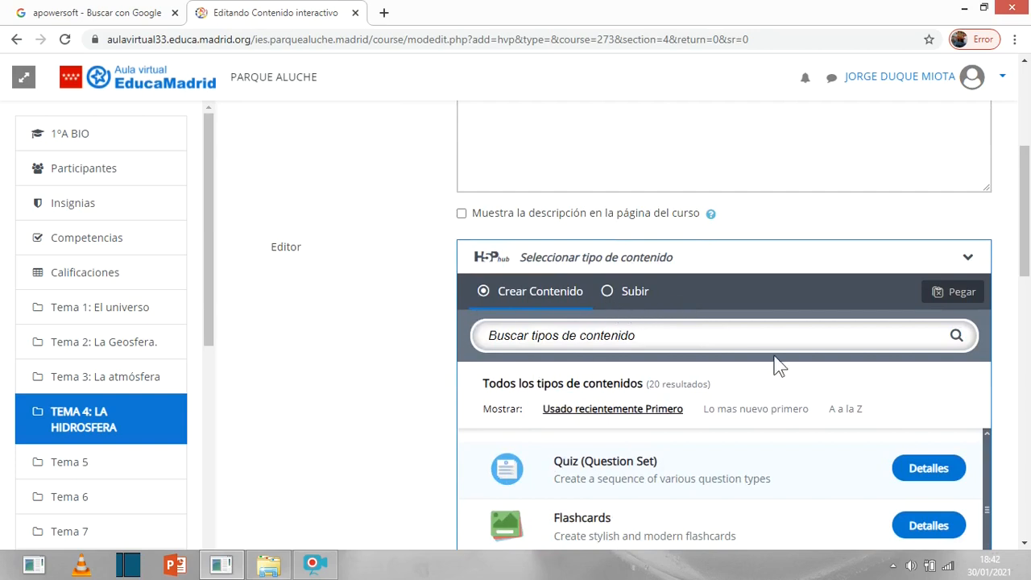
scroll(766, 324, down, 1)
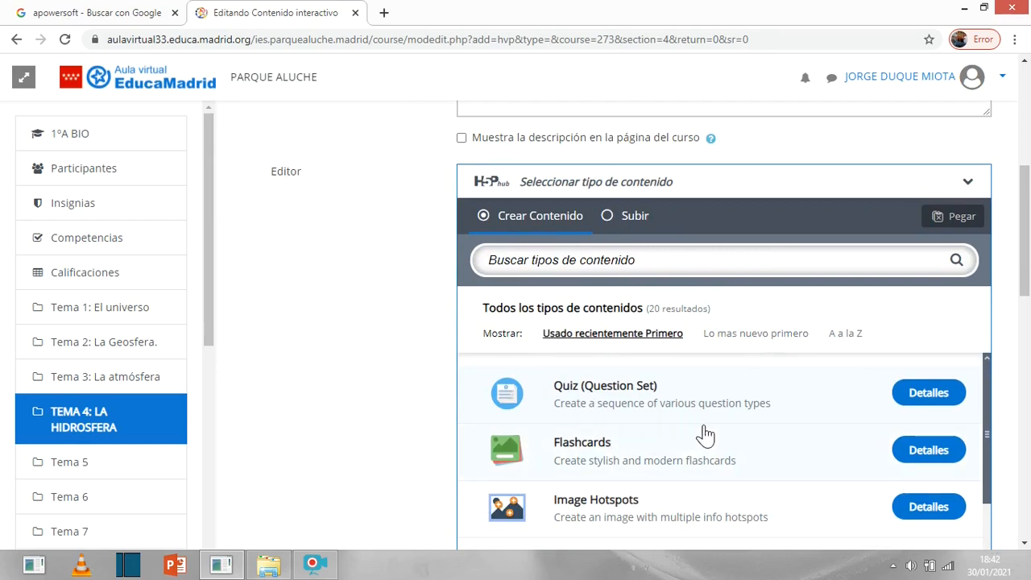
scroll(659, 419, down, 2)
scroll(659, 419, up, 2)
scroll(749, 444, down, 3)
scroll(556, 423, up, 4)
scroll(567, 434, down, 1)
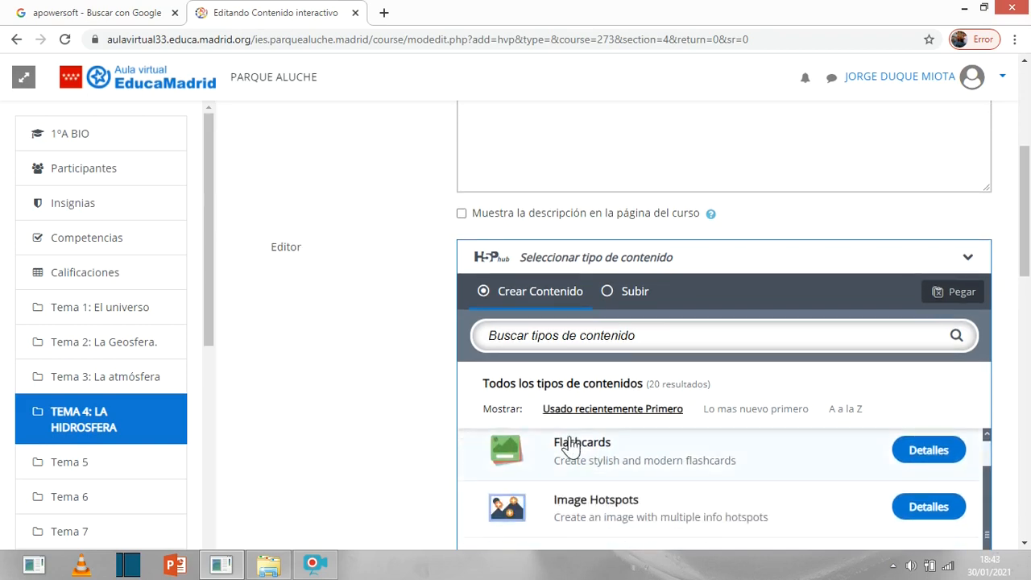
scroll(568, 439, up, 1)
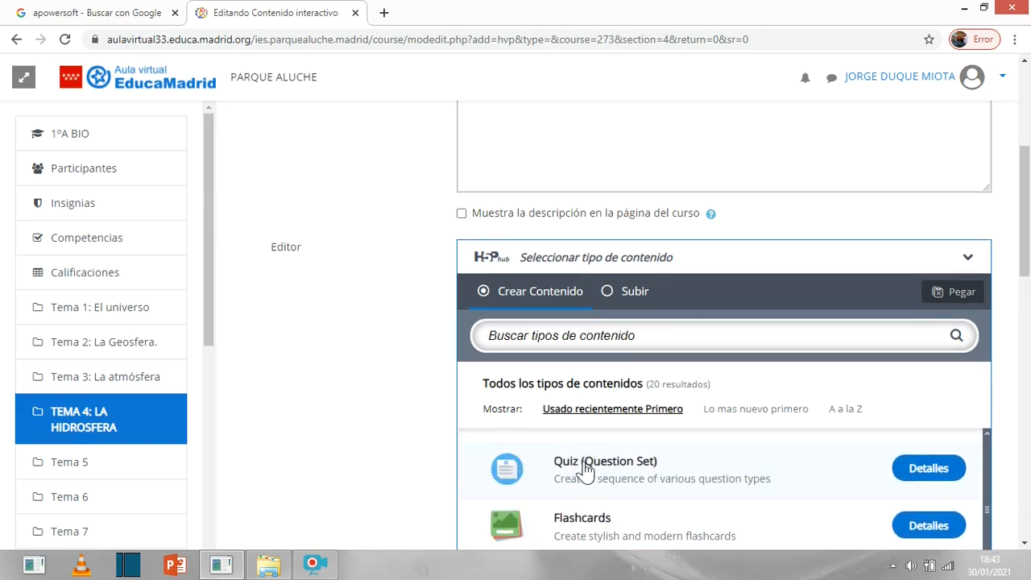
click(585, 472)
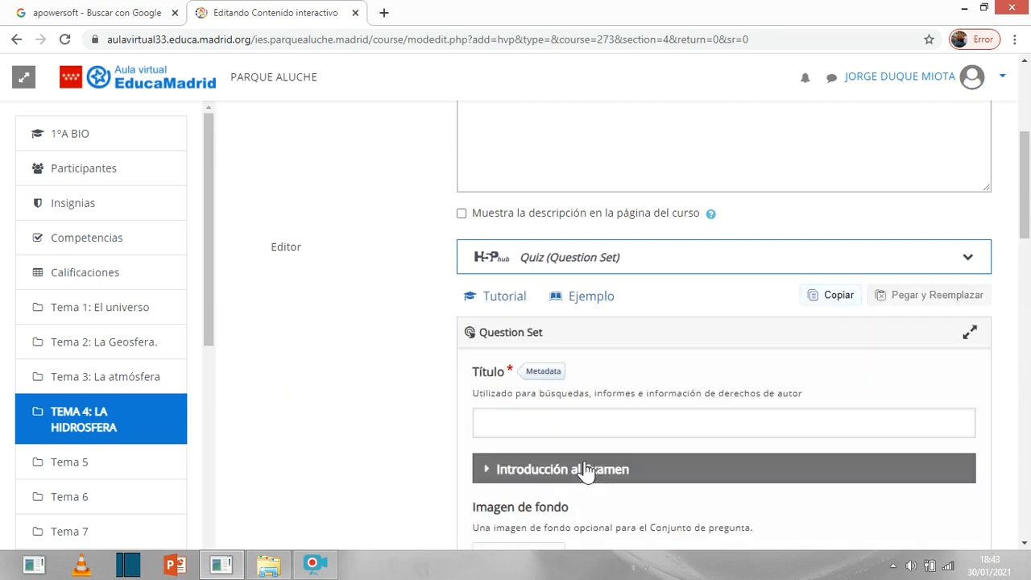
Title the question set "Test de prueba"
scroll(612, 296, down, 4)
click(627, 274)
text(Te)
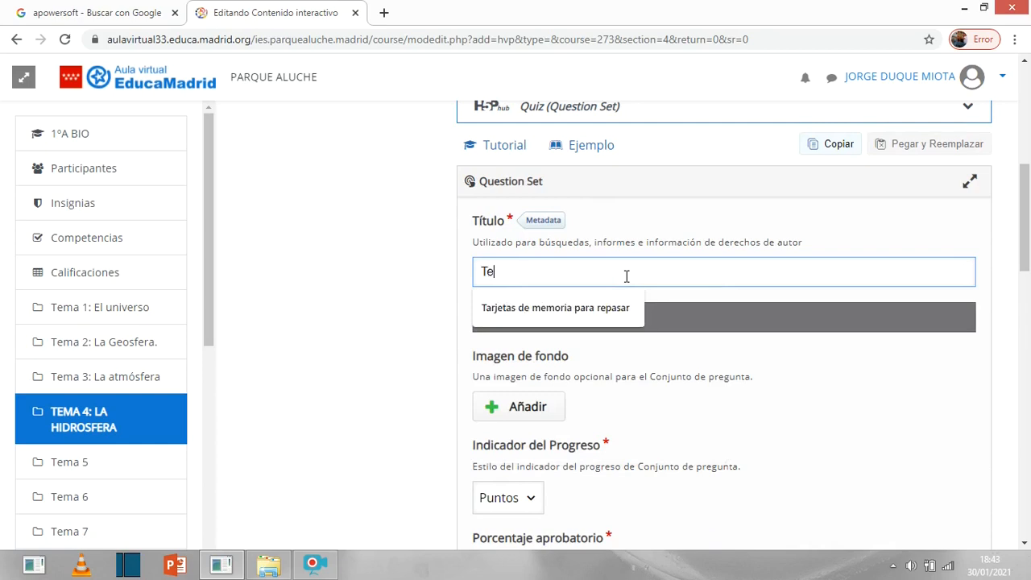
text(st de prueba)
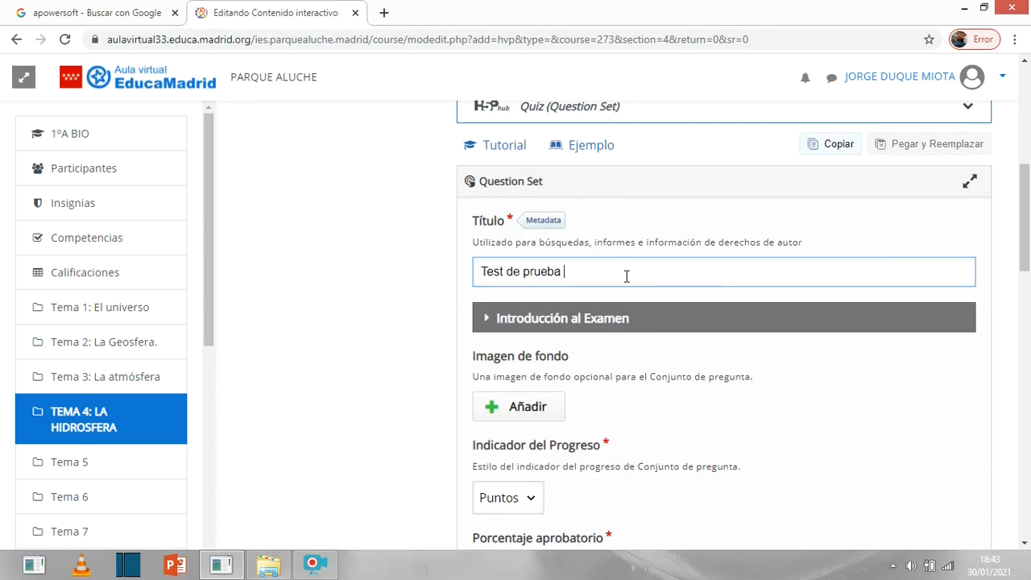
Set the type of the first question in the set to Multiple Choice
scroll(642, 340, down, 2)
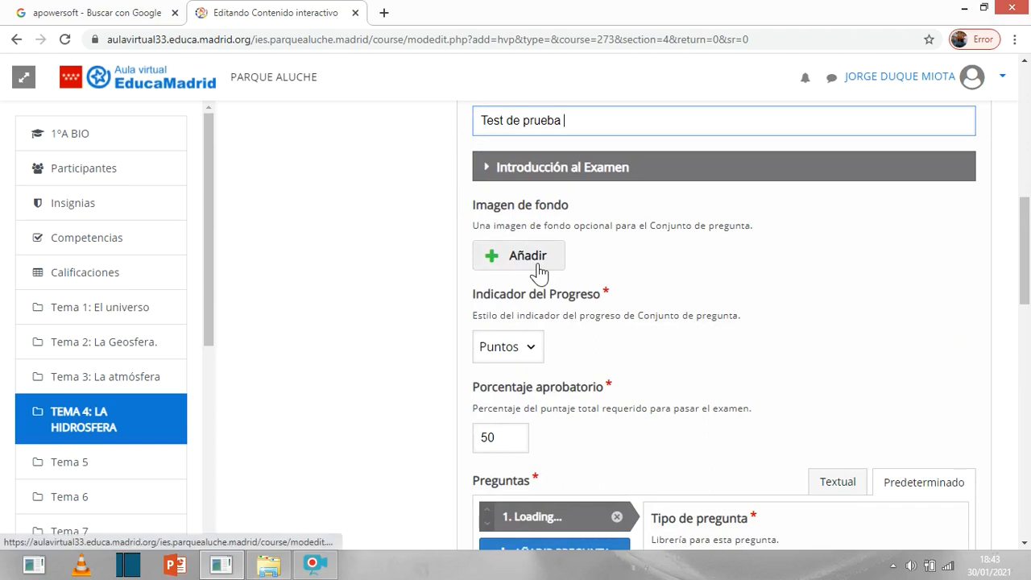
scroll(636, 330, down, 1)
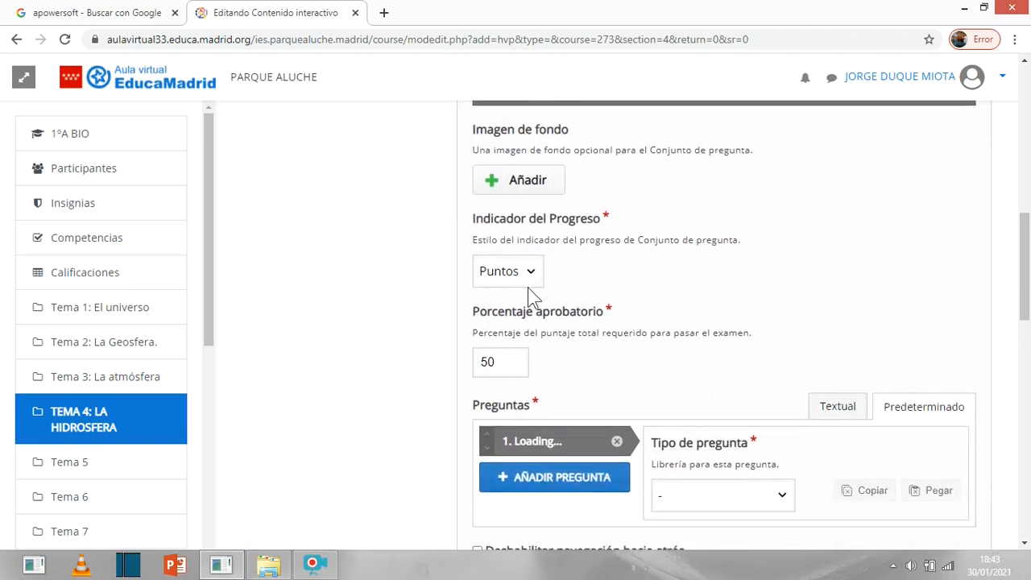
scroll(528, 290, down, 1)
scroll(589, 326, down, 1)
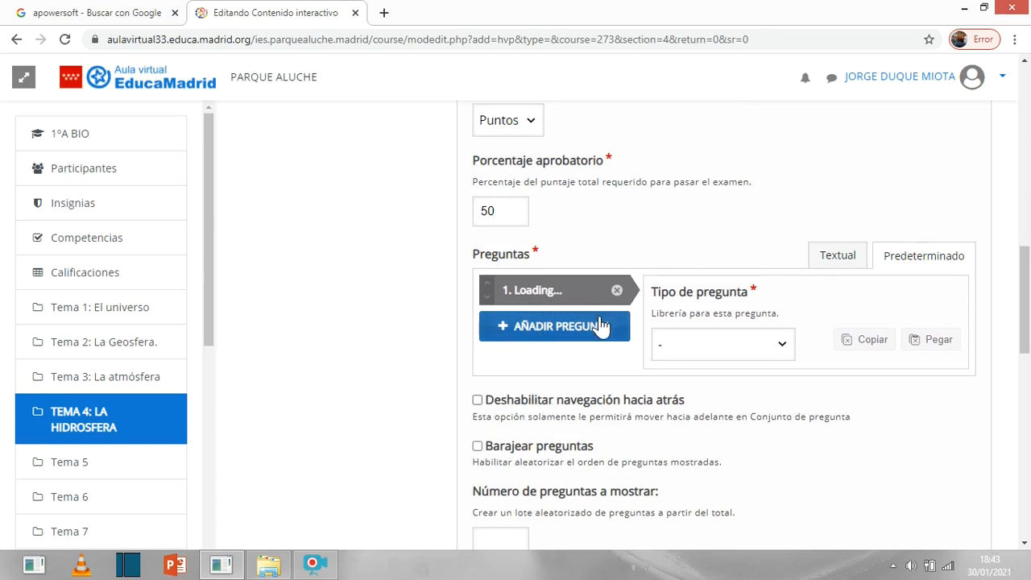
click(775, 352)
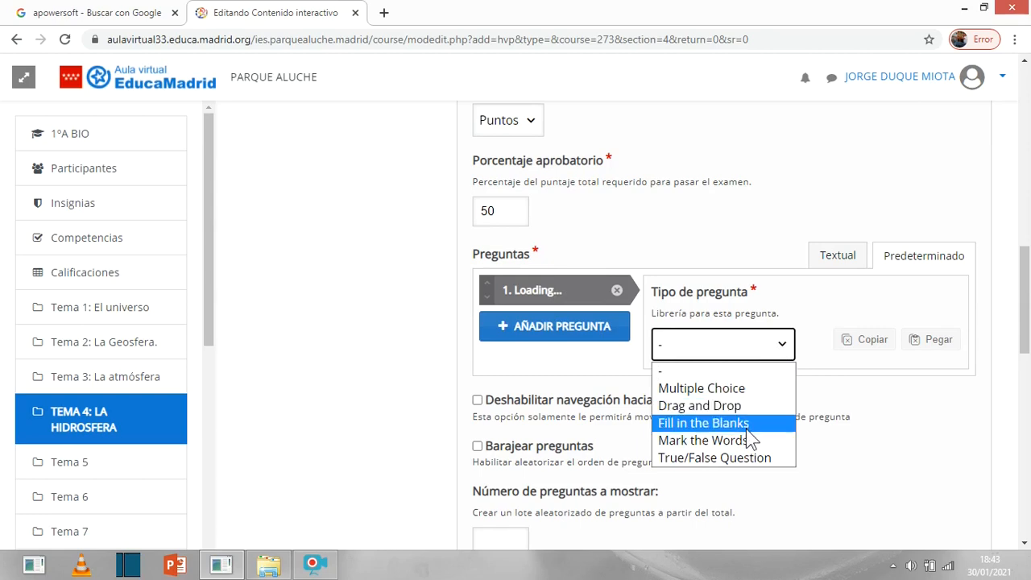
click(707, 389)
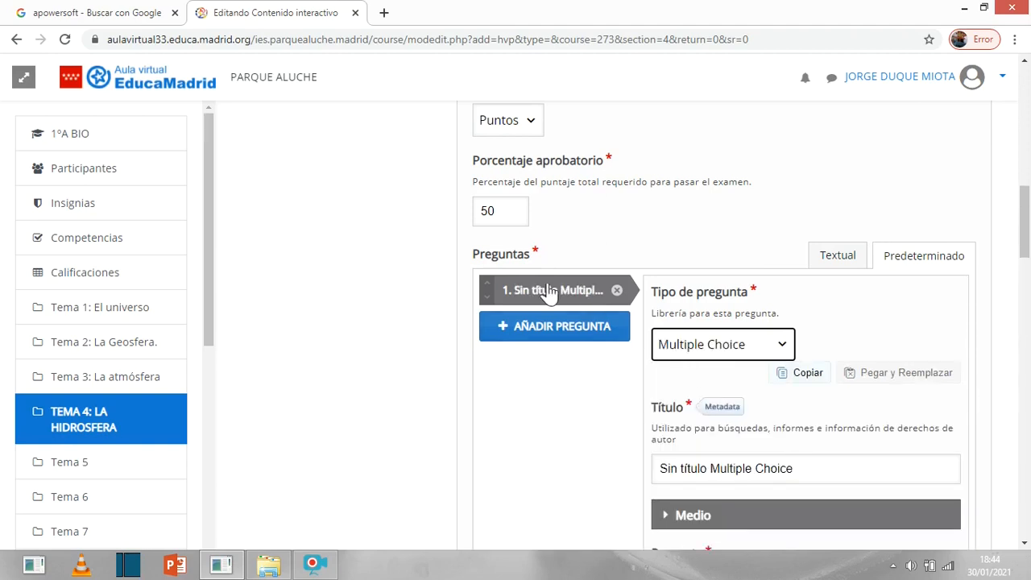
Replace the multiple-choice question's default title with "Multiple respuesta"
scroll(830, 391, down, 2)
scroll(730, 346, down, 2)
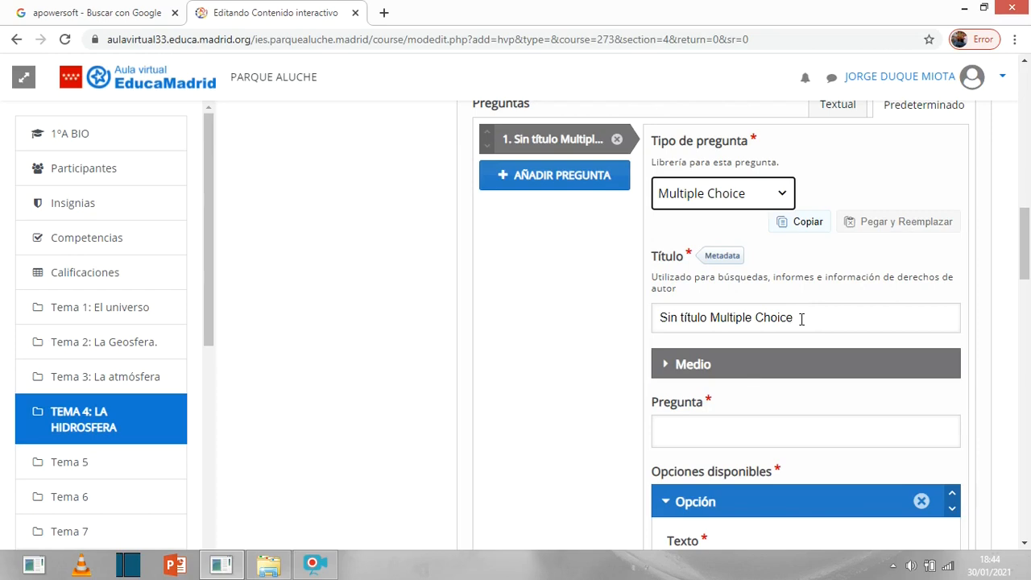
drag(803, 322, 632, 318)
key(BackSpace)
text(Multi)
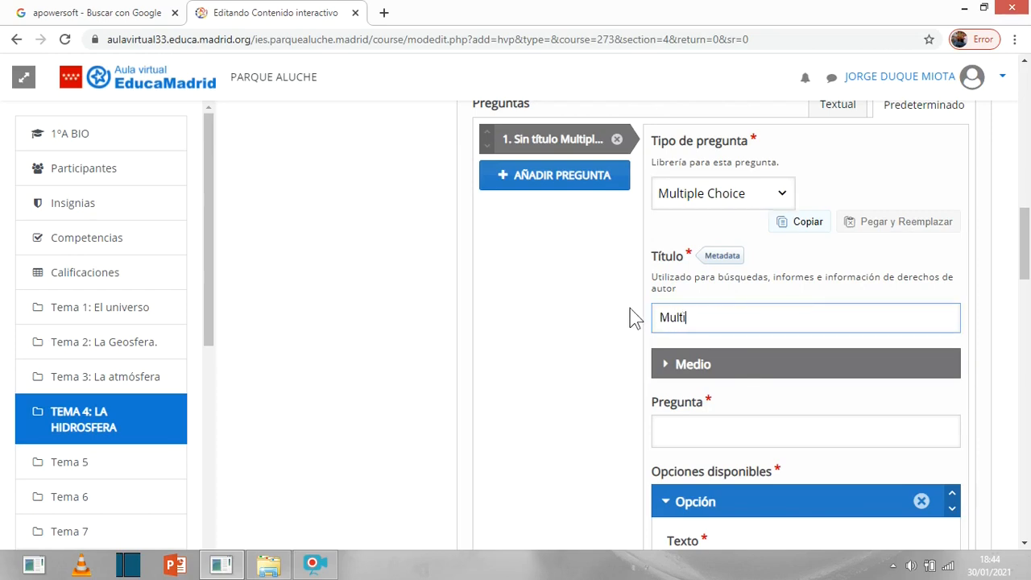
text(ple respuesta)
Enter "¿Cuál de estos frutos es de color morado?" as the question text
click(719, 431)
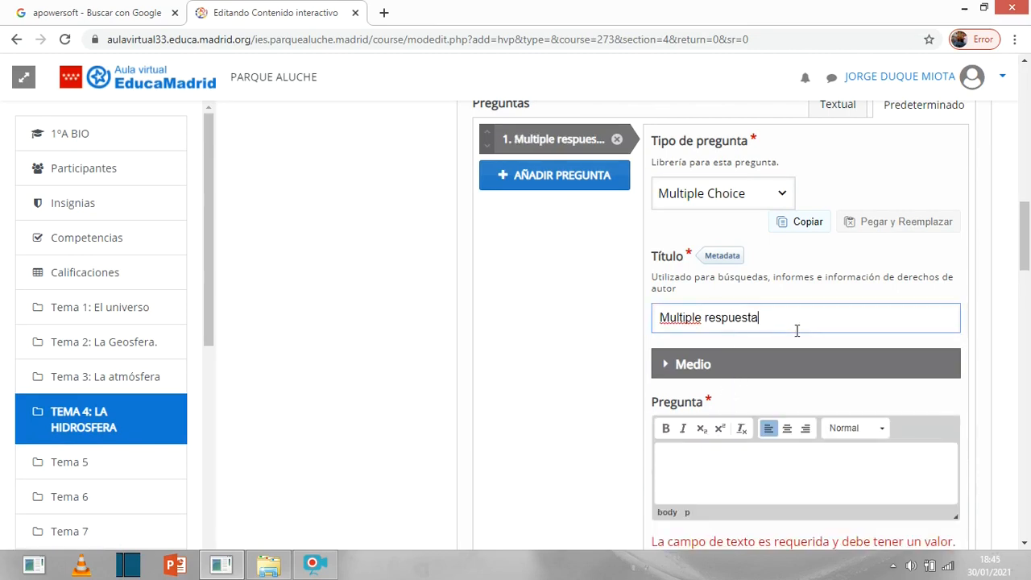
click(725, 478)
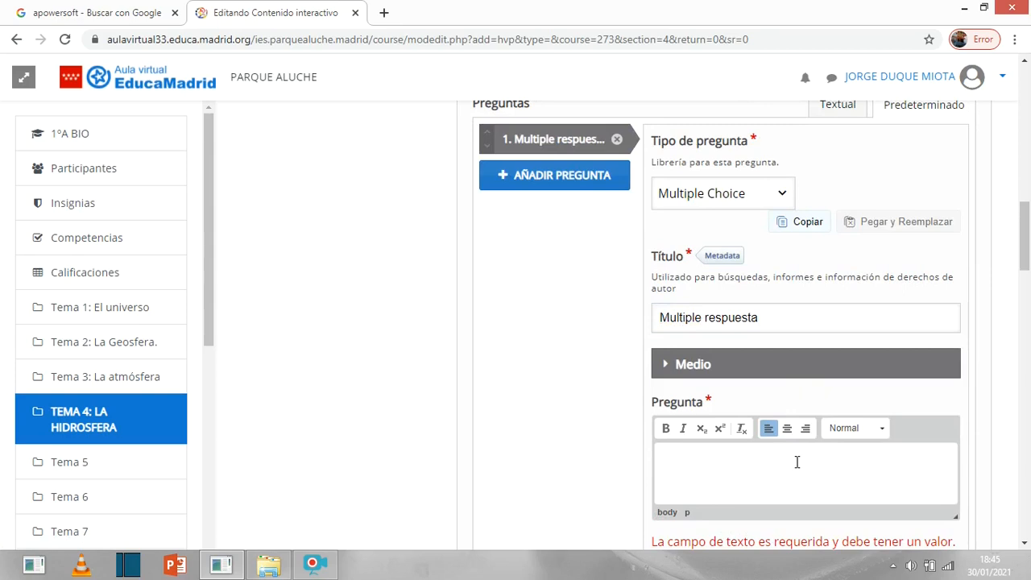
text(¿ cuál de estos frutos es de)
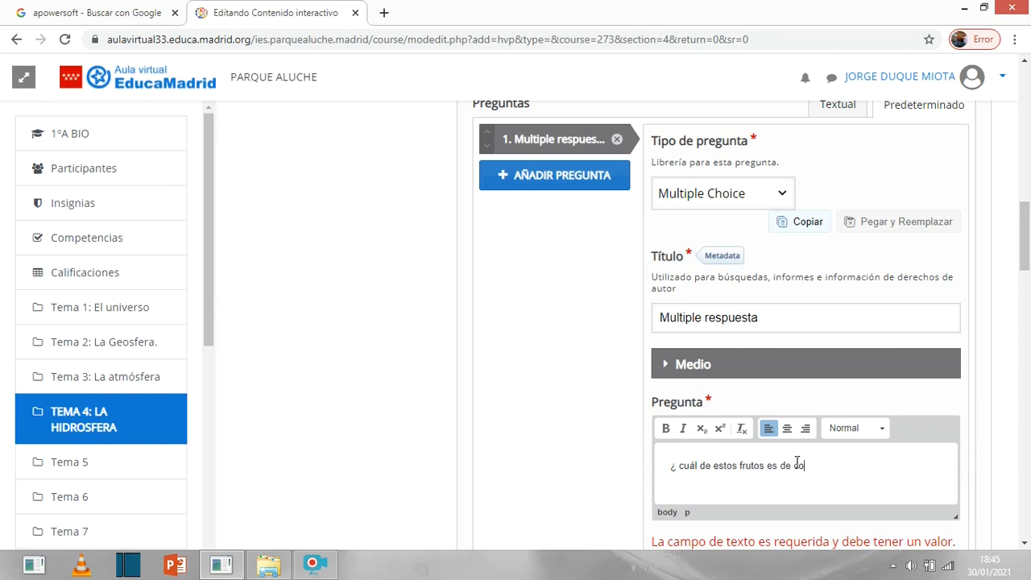
text( color morad)
click(685, 469)
key(BackSpace)
key(BackSpace)
text(C)
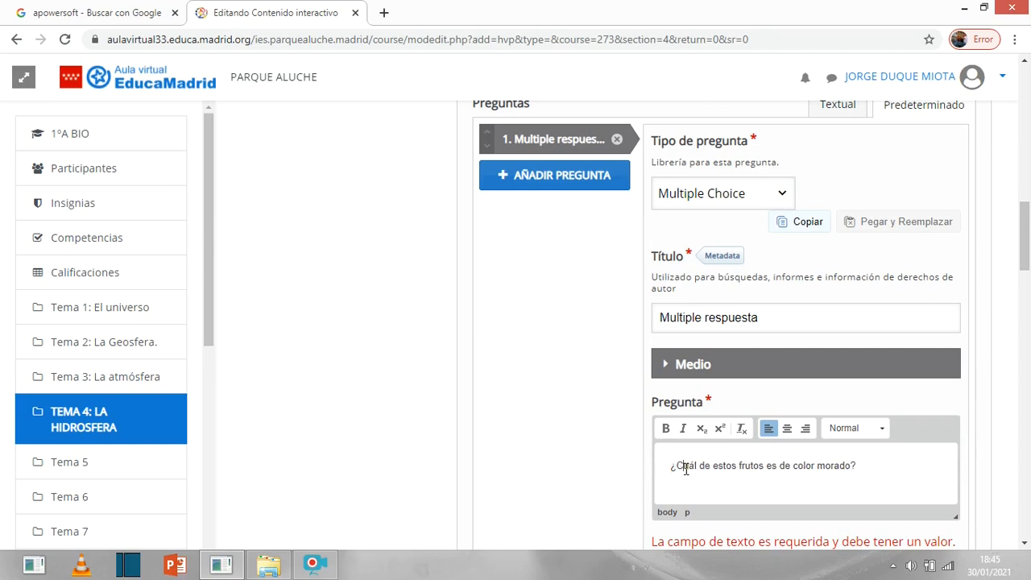
Enter "Tomate" as the text of the first answer option
scroll(816, 447, down, 3)
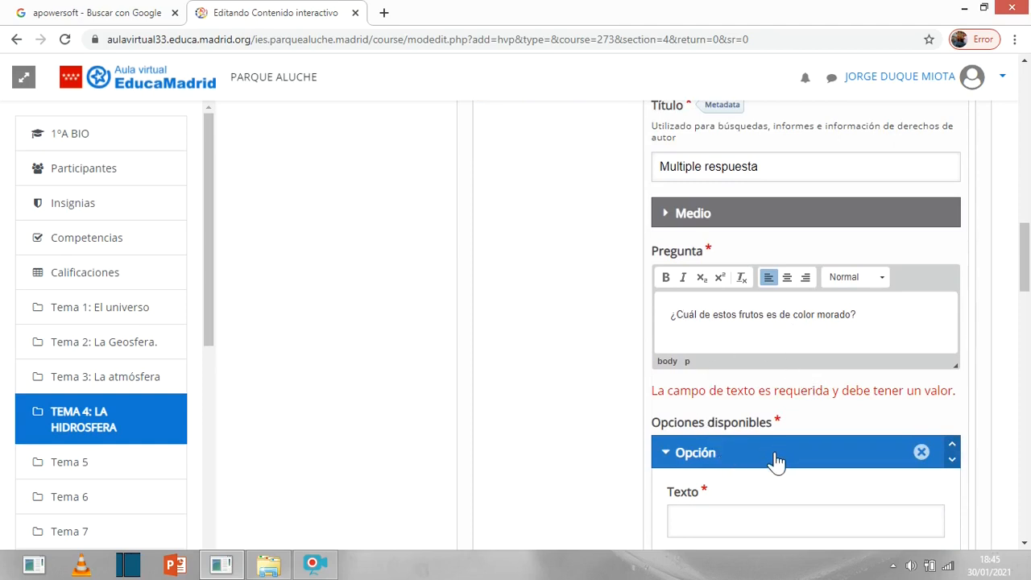
scroll(747, 451, down, 1)
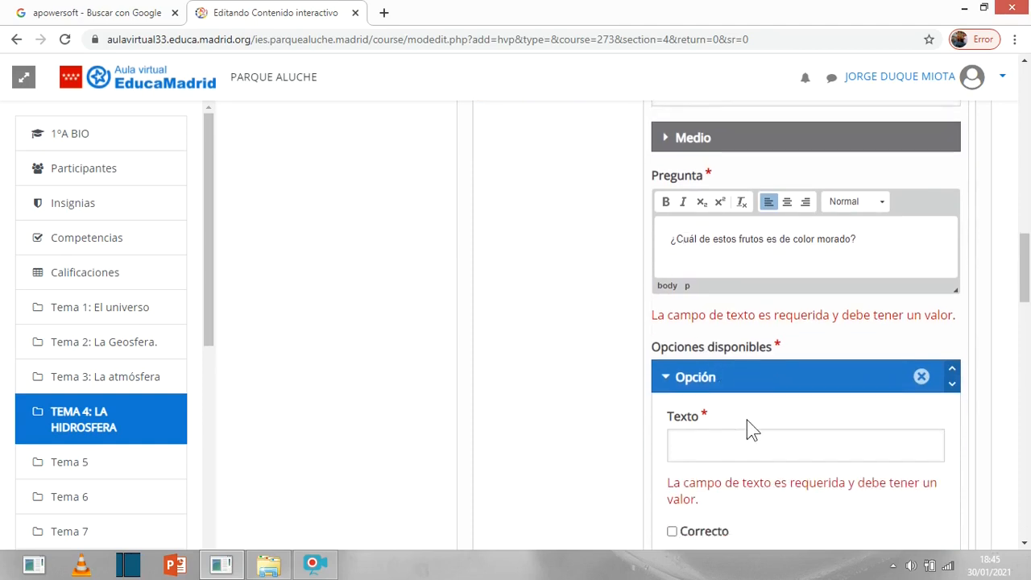
click(720, 441)
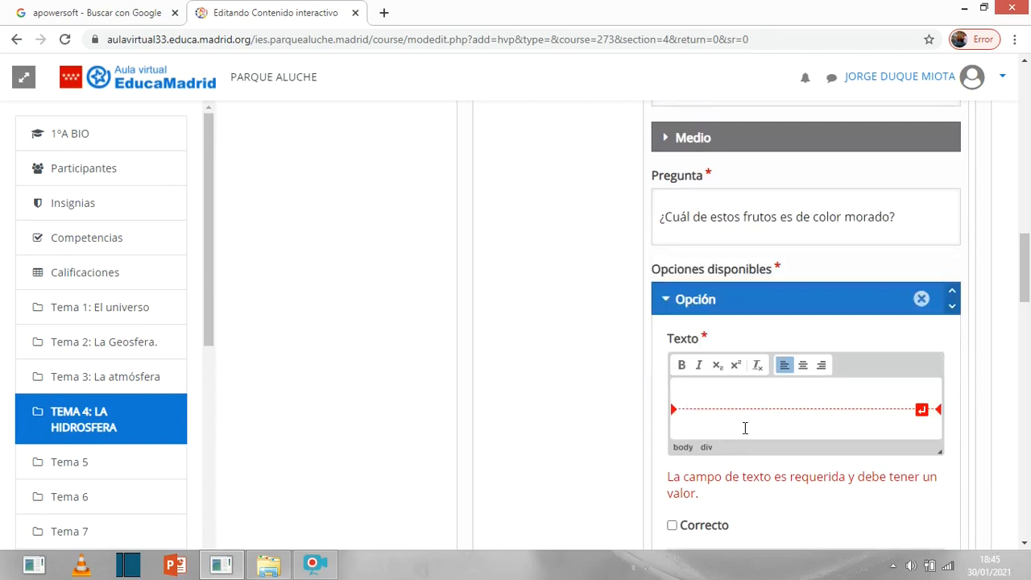
text(Romate)
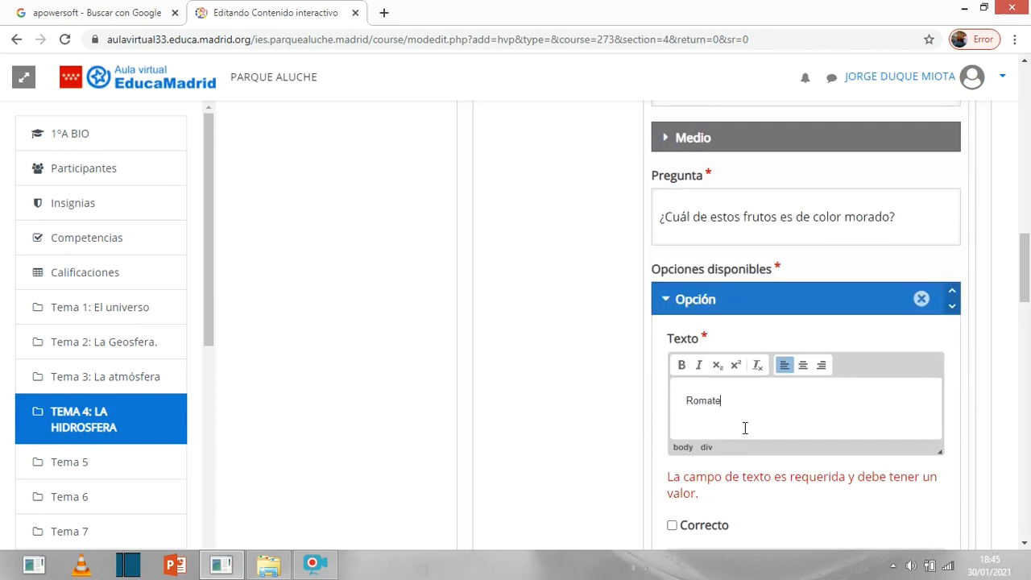
key(BackSpace)
key(BackSpace)
key(BackSpace)
key(BackSpace)
key(BackSpace)
text(Tom)
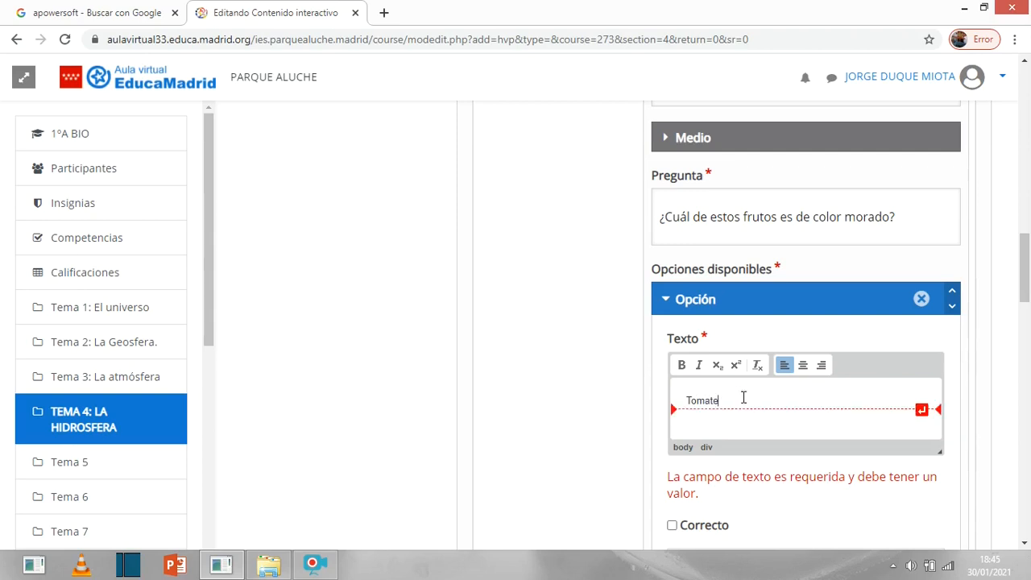
Enter "Berenjena" as the second answer option and mark it as correct
scroll(749, 390, down, 2)
scroll(729, 434, down, 1)
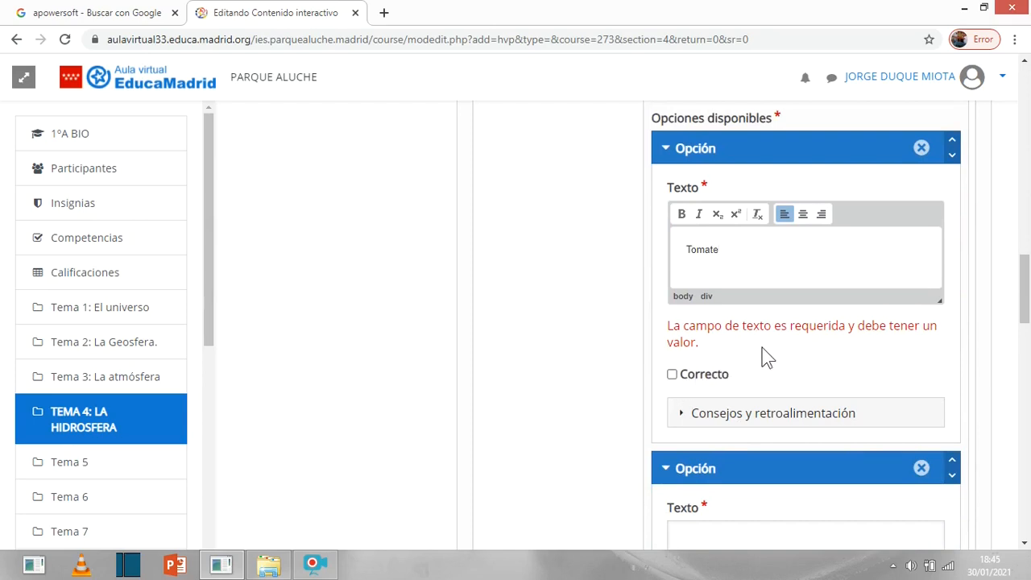
scroll(778, 368, down, 3)
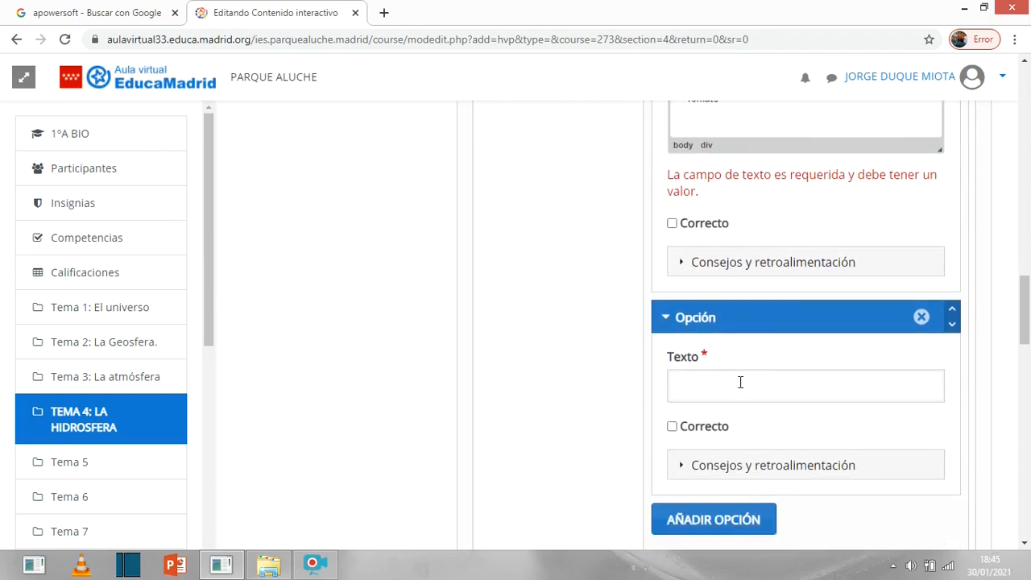
click(741, 380)
scroll(806, 399, down, 2)
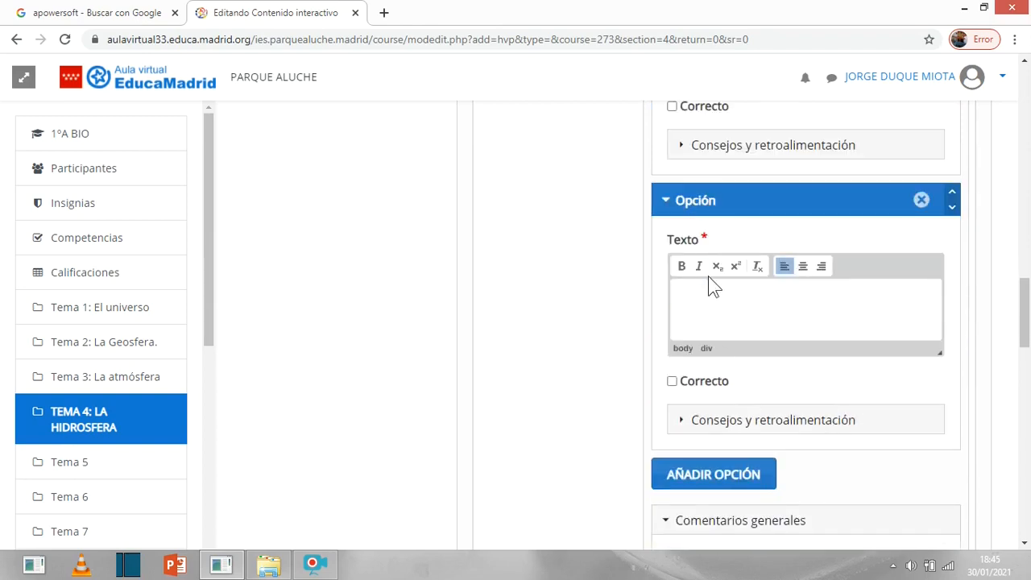
text(Berenjena)
click(673, 382)
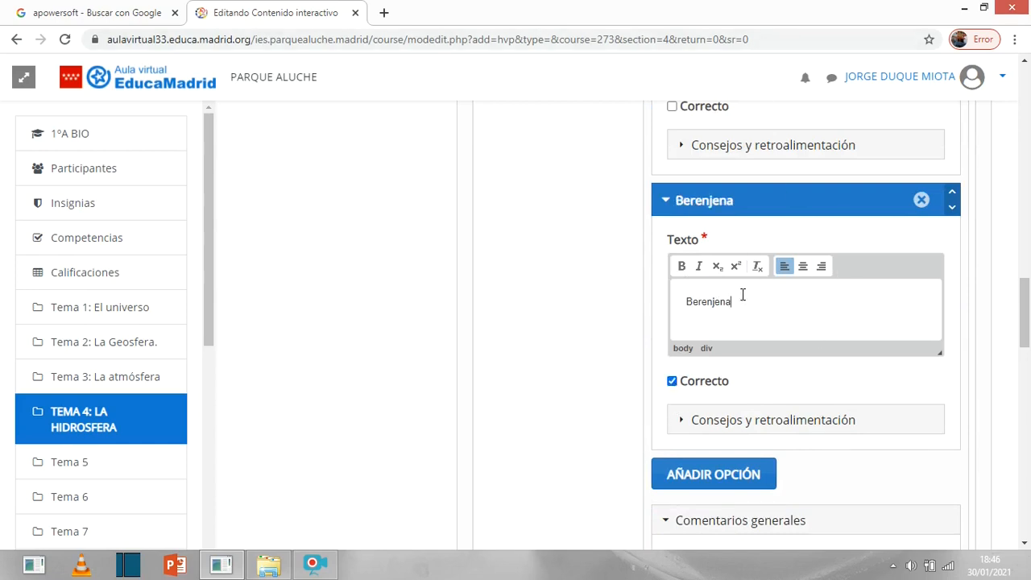
scroll(792, 350, down, 3)
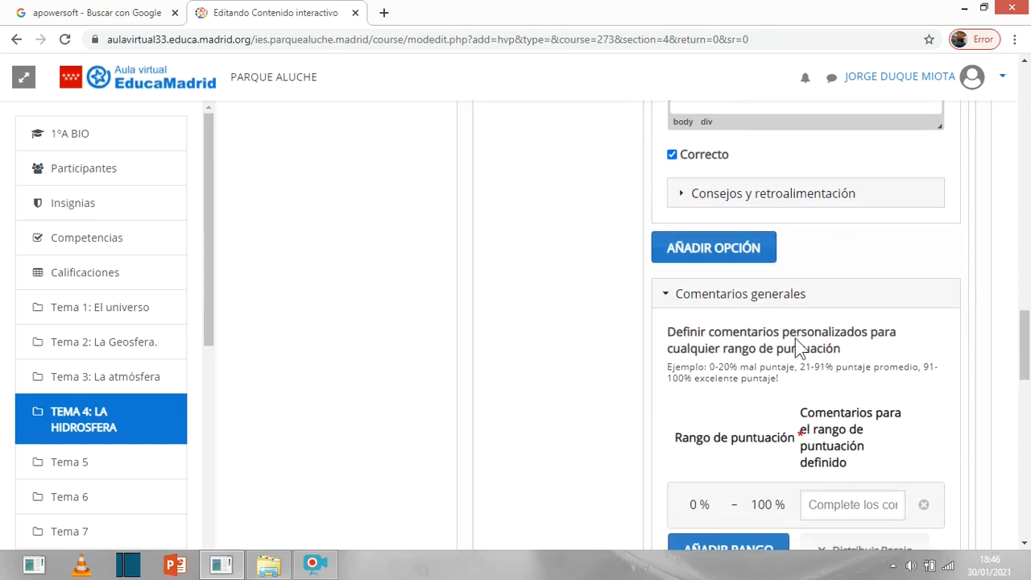
Add a third answer option to the multiple-choice question with the text "Limón."
click(723, 254)
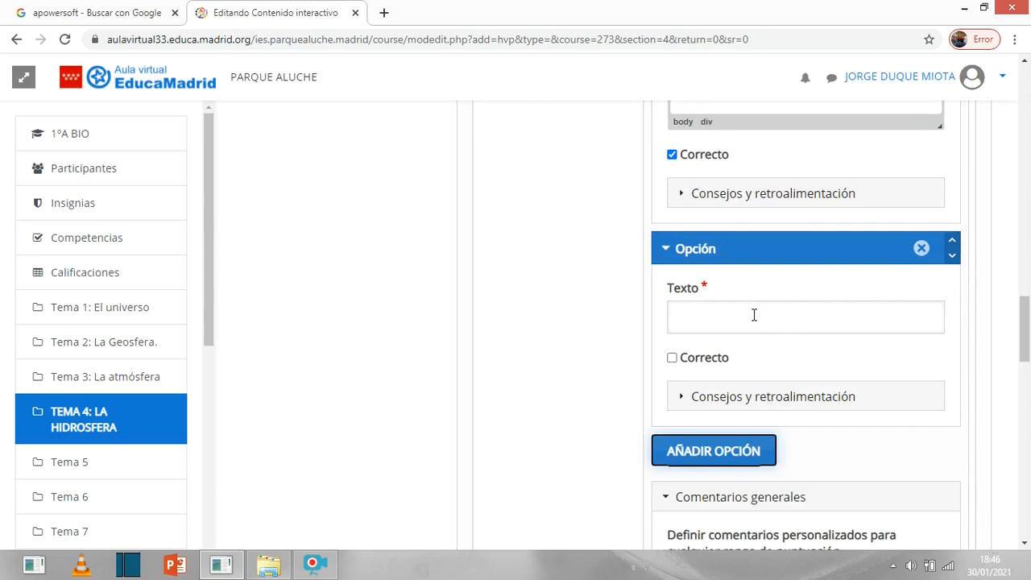
click(754, 314)
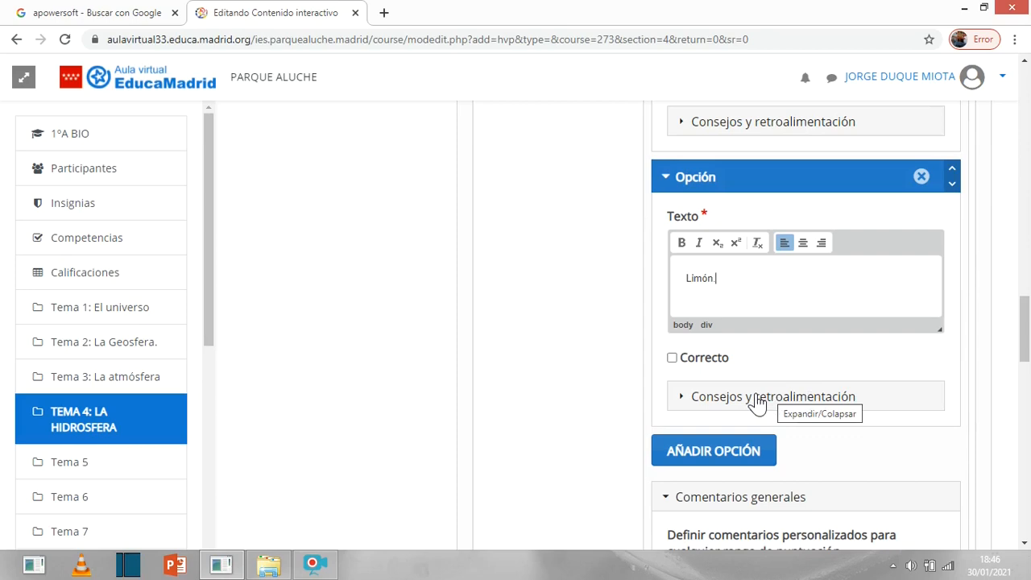
text(.)
Enter "Necesitas estudiar más." as the feedback message displayed when the "Limón." option is selected
click(755, 403)
scroll(763, 376, down, 2)
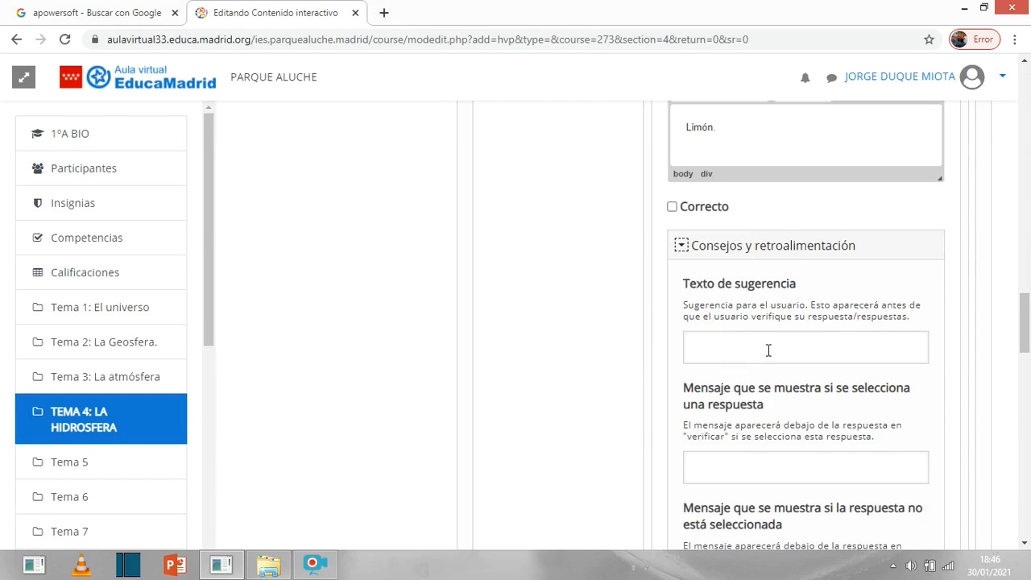
scroll(769, 350, down, 1)
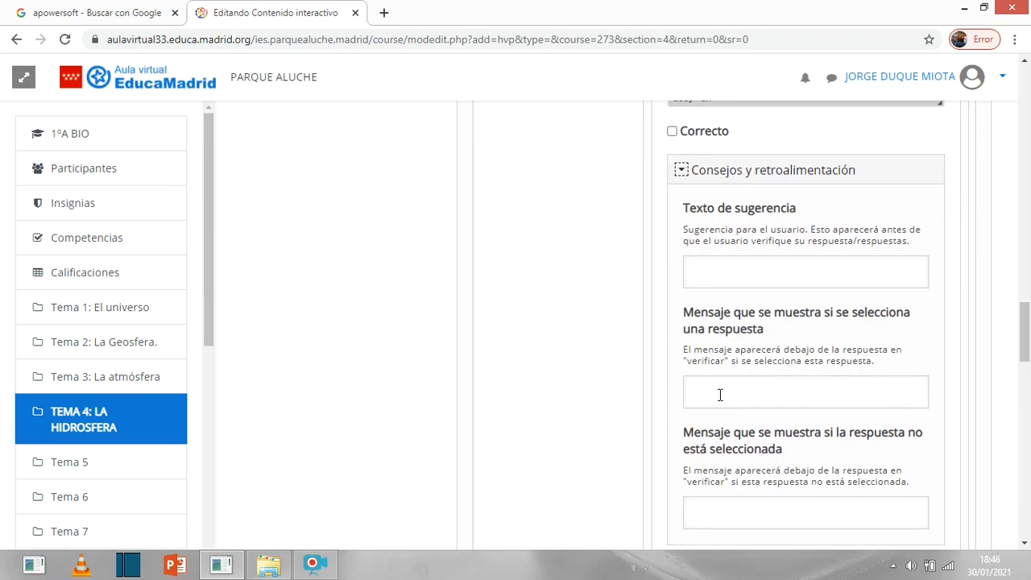
scroll(758, 267, up, 3)
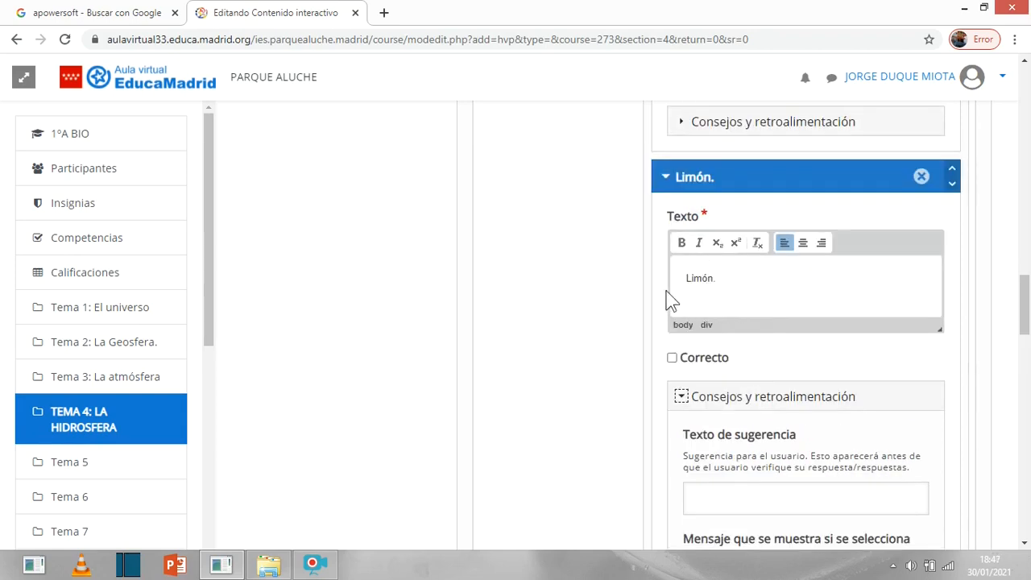
scroll(723, 267, down, 3)
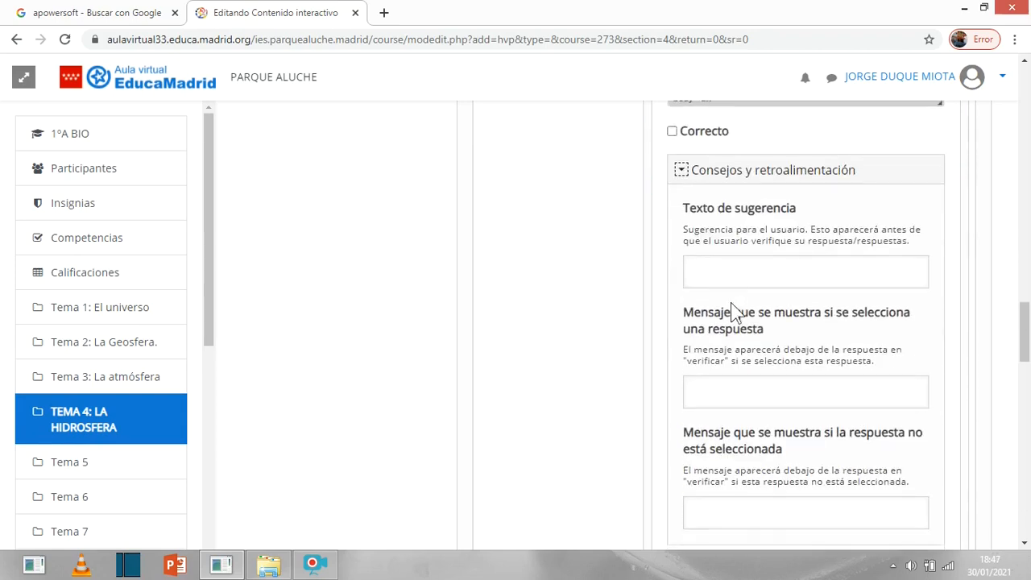
click(733, 380)
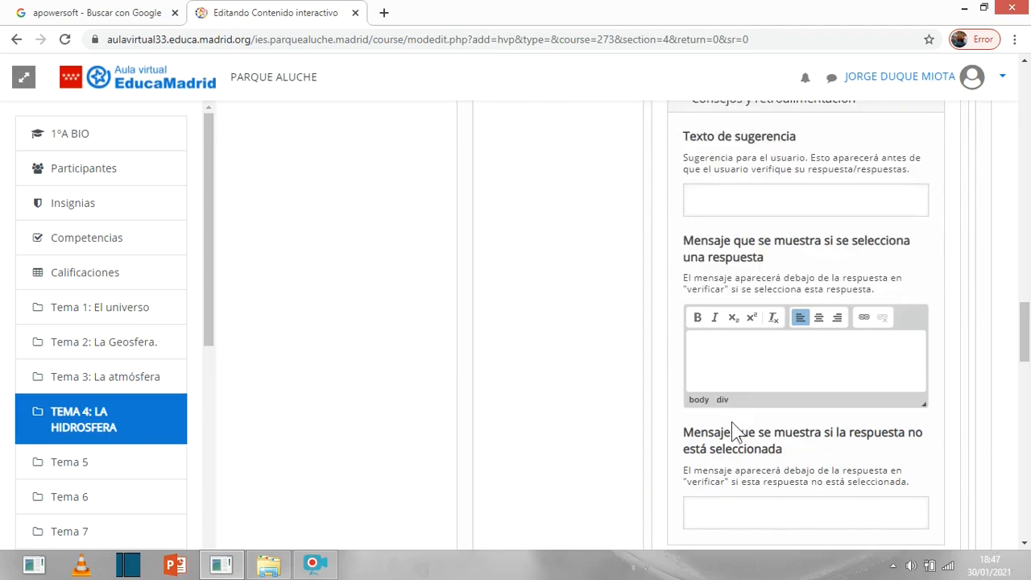
text(Necesitas estuda)
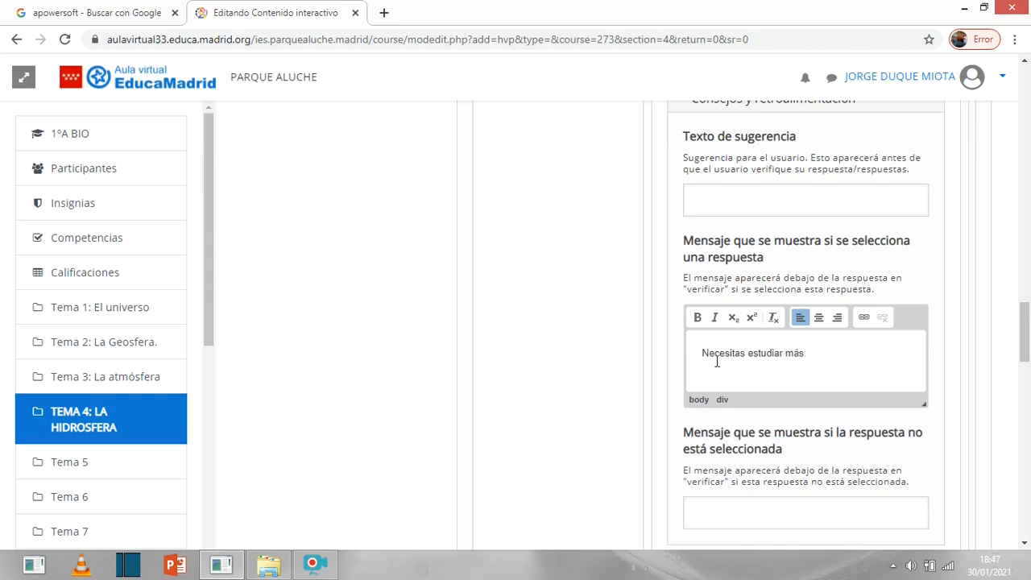
Add a second question to the question set and choose Drag and Drop as its type
scroll(716, 304, up, 1)
scroll(822, 391, down, 4)
scroll(815, 361, up, 1)
scroll(815, 361, up, 6)
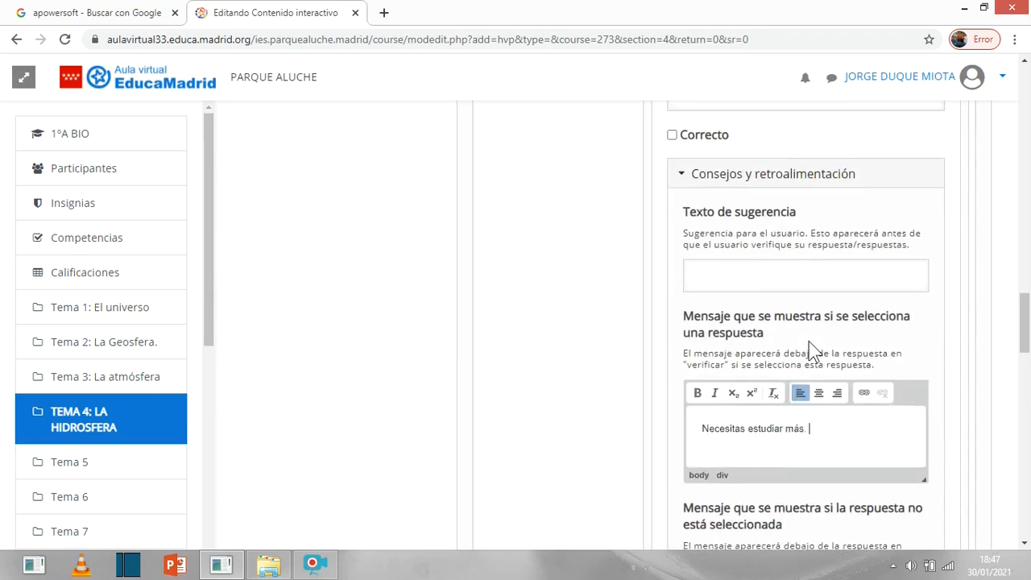
scroll(796, 427, down, 1)
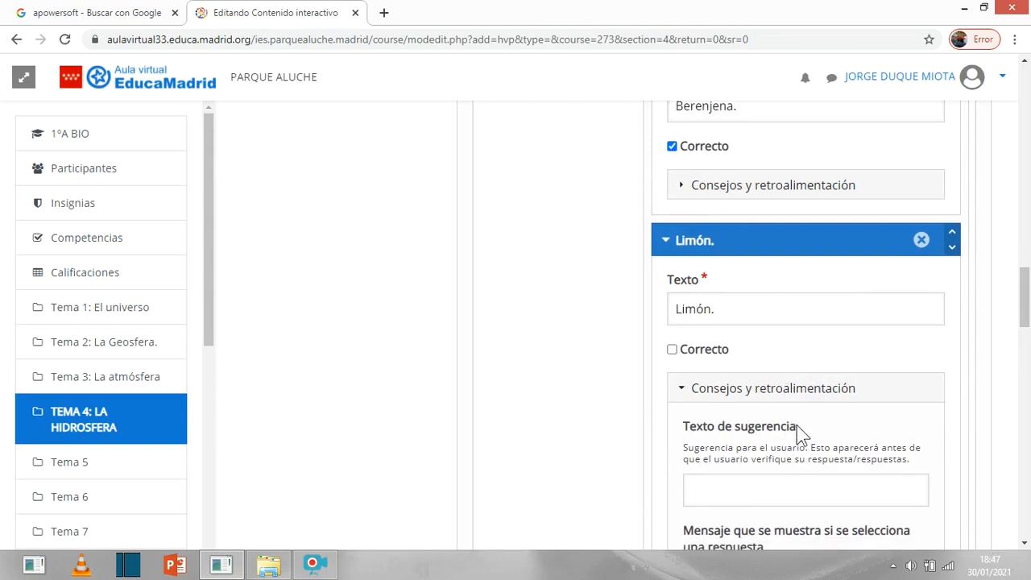
scroll(792, 363, up, 3)
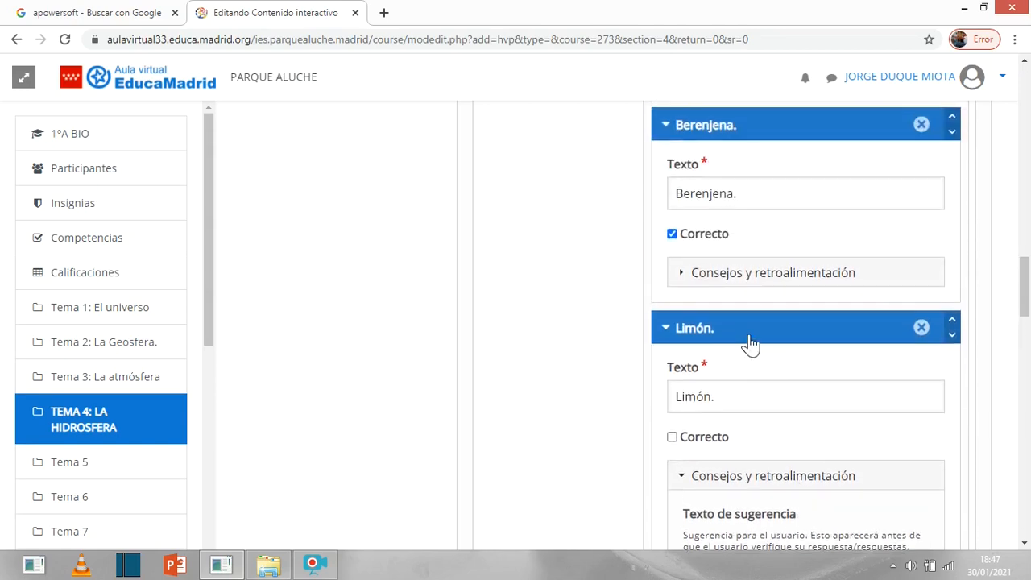
scroll(713, 395, up, 1)
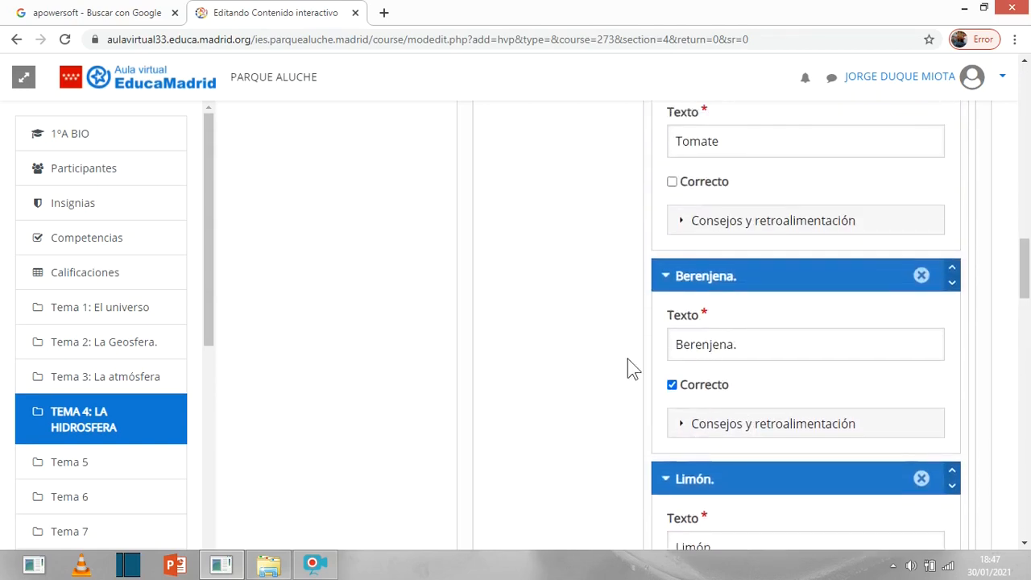
scroll(723, 300, up, 2)
scroll(723, 300, up, 5)
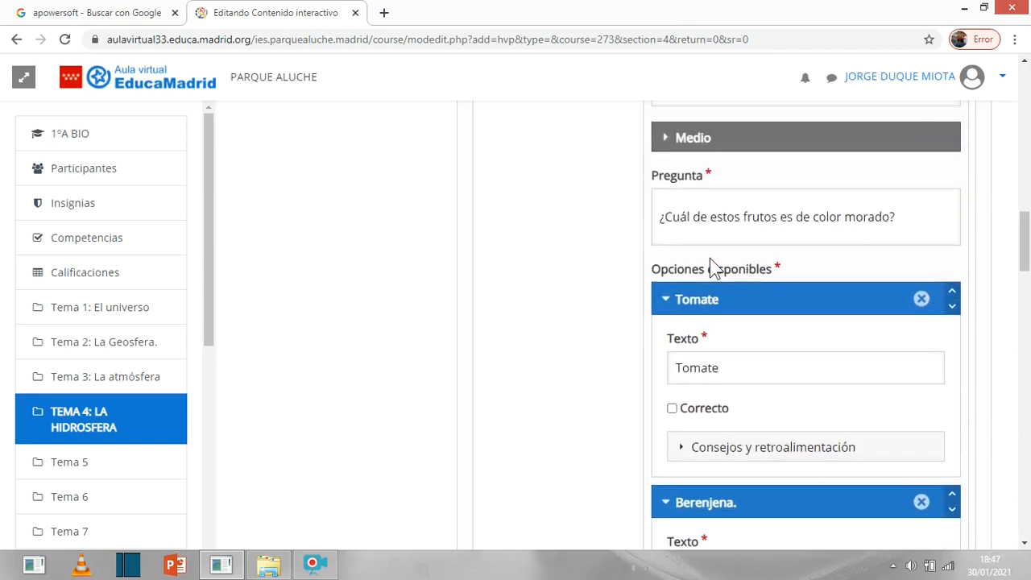
scroll(756, 304, up, 2)
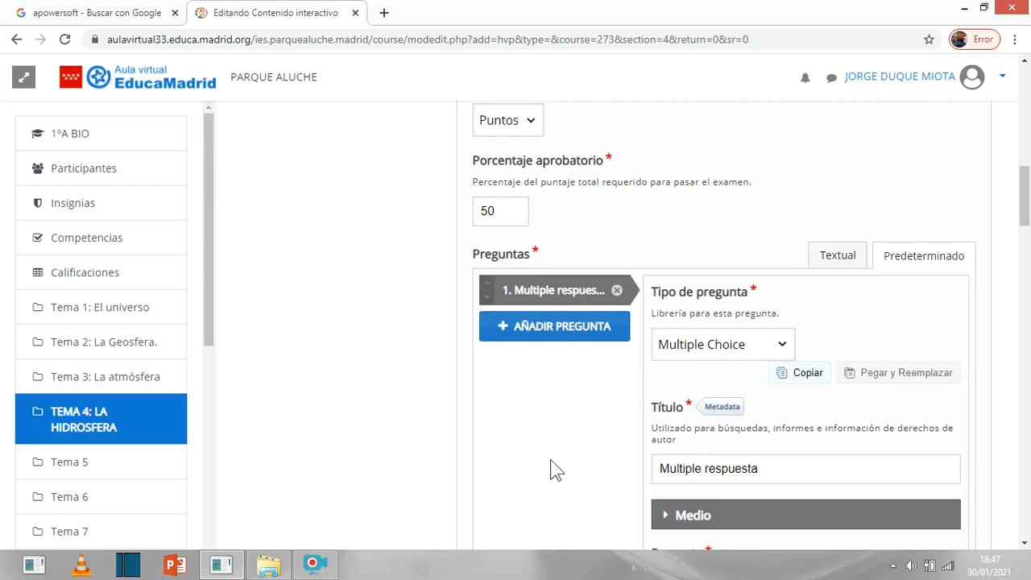
click(554, 342)
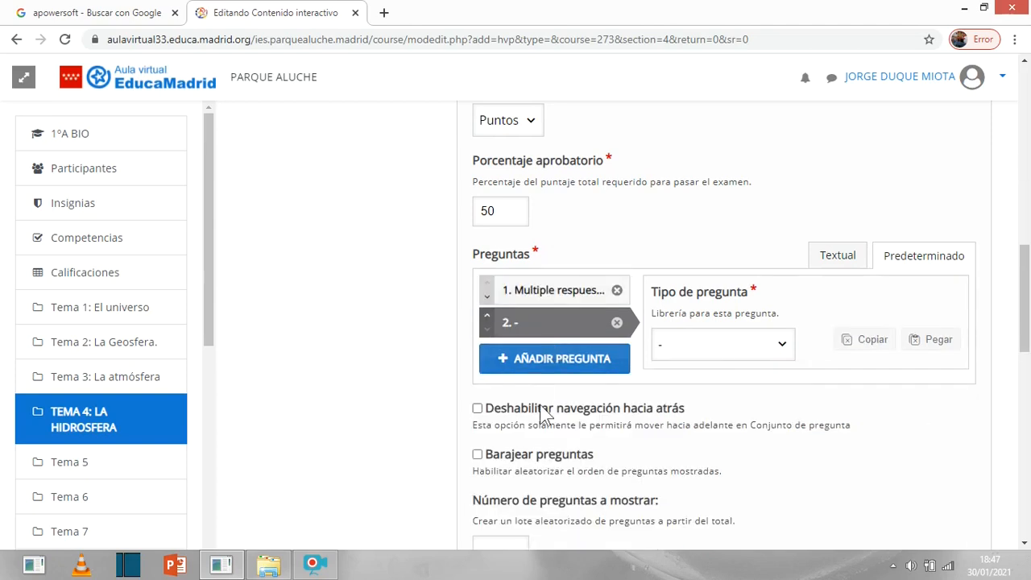
click(782, 346)
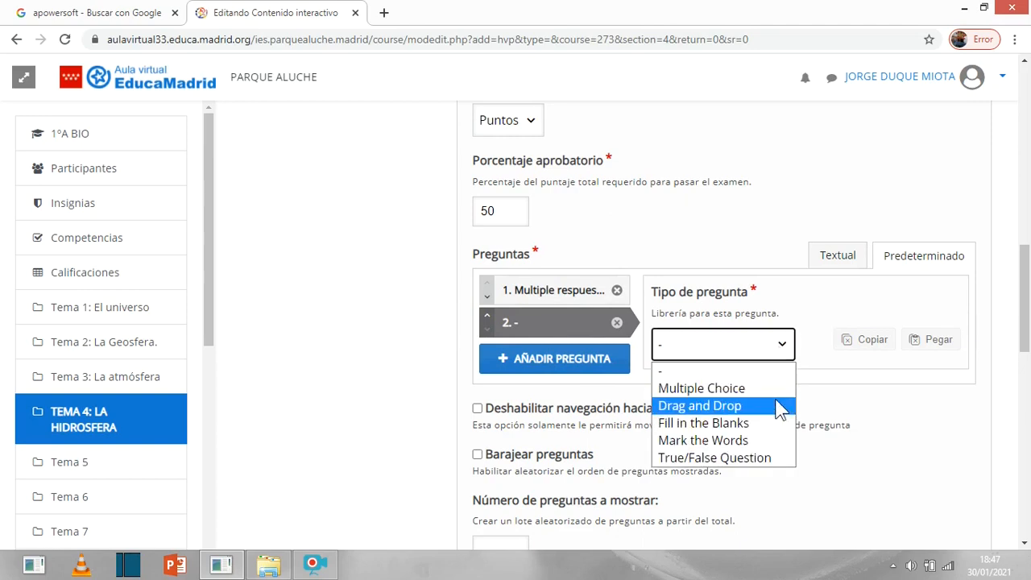
click(706, 413)
Upload berenjena-con-las.jpg from the Ponencia folder as the background image of the Drag and Drop question
scroll(755, 379, down, 2)
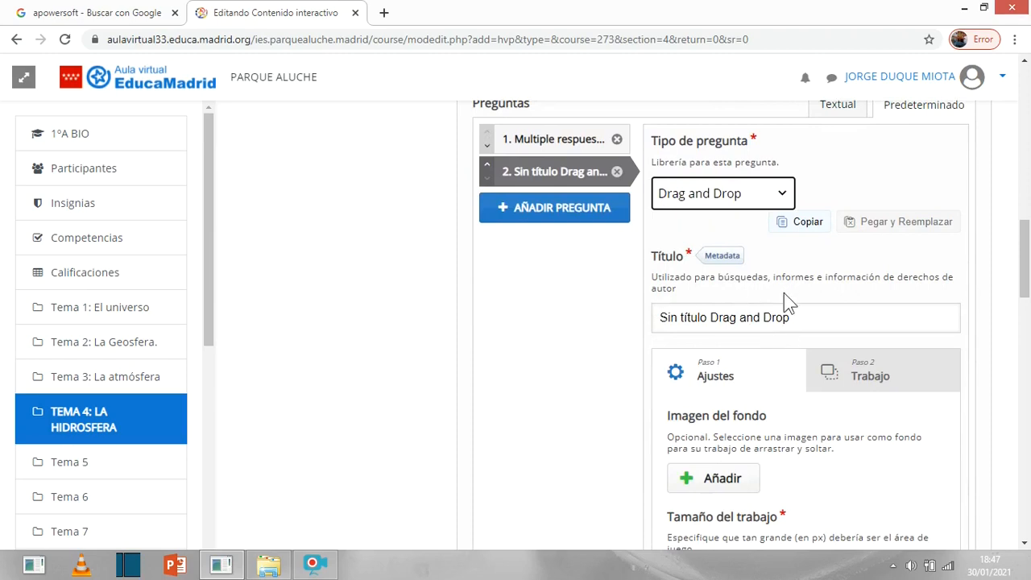
scroll(789, 302, down, 1)
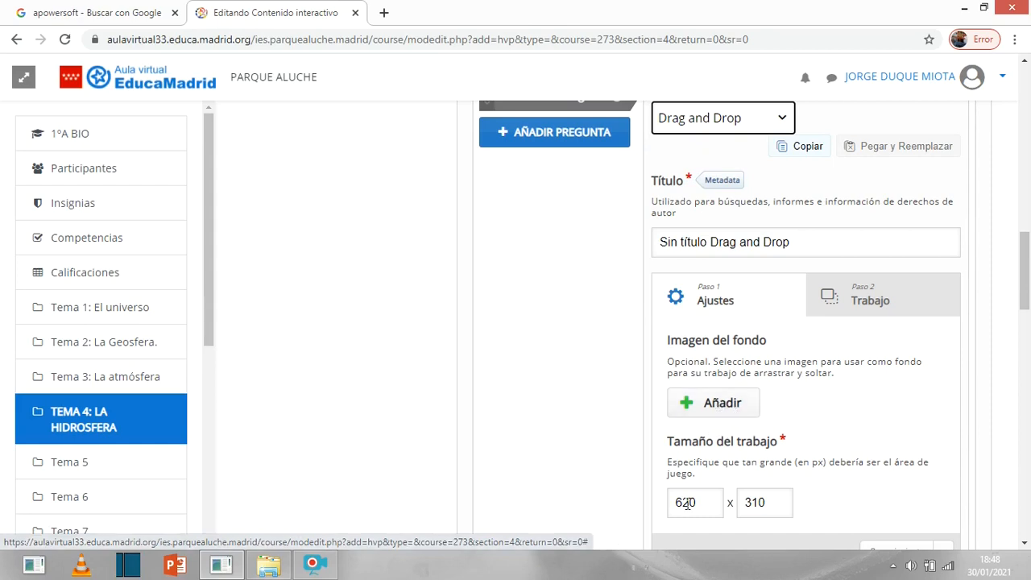
click(714, 411)
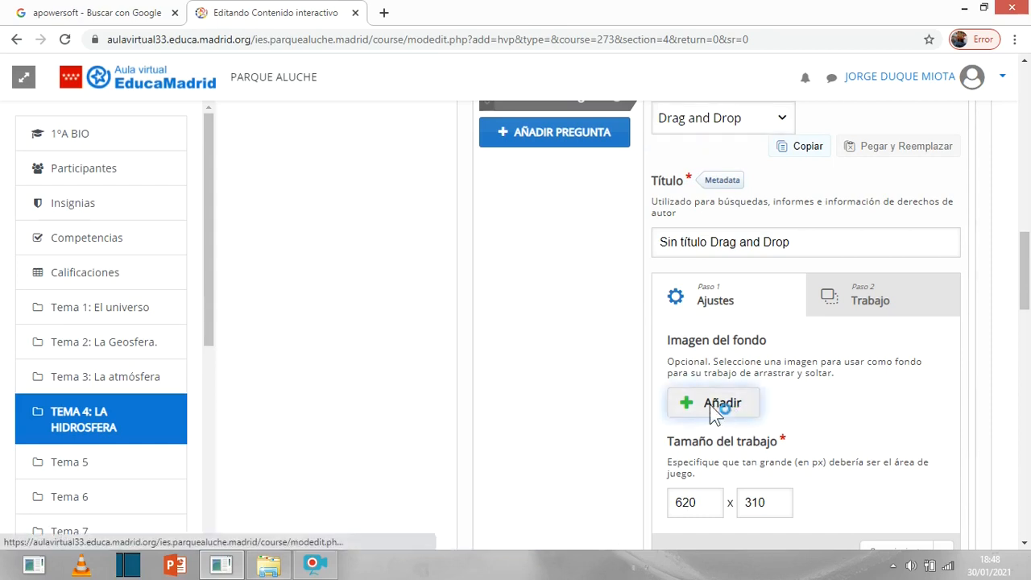
click(268, 121)
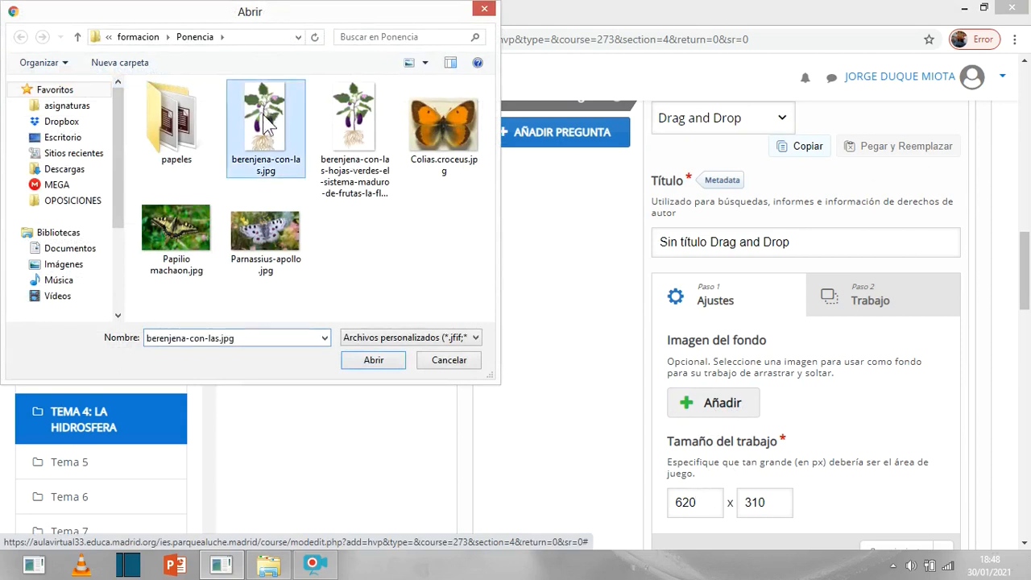
click(377, 365)
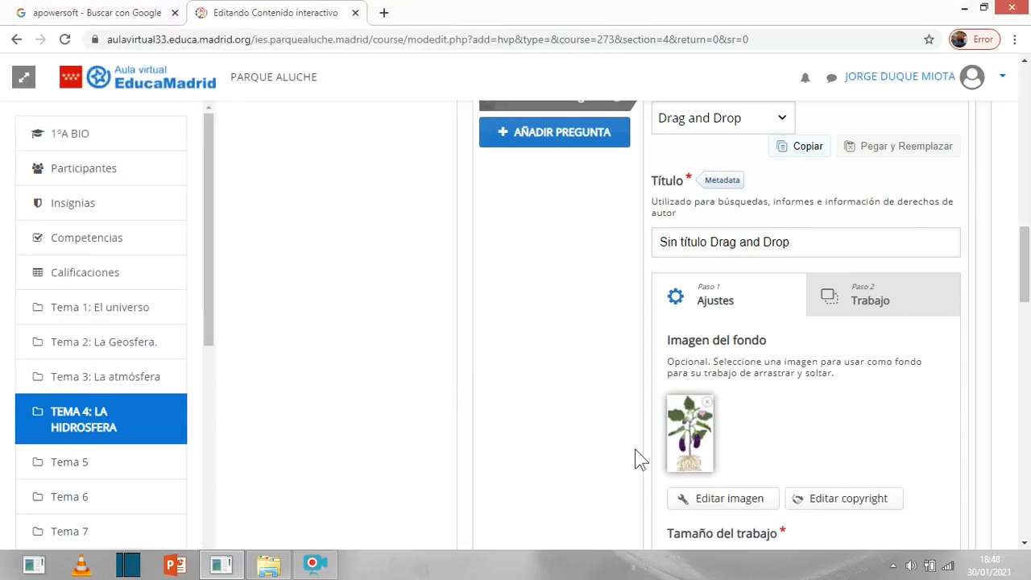
Check how the background image fits the Drag and Drop task area and return to the question's settings
scroll(708, 331, down, 2)
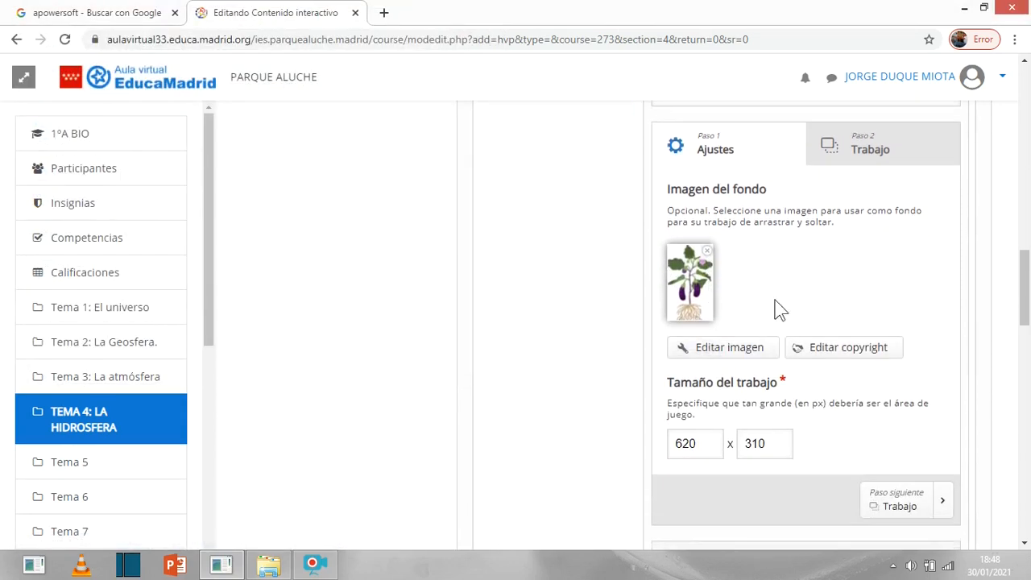
scroll(810, 270, up, 1)
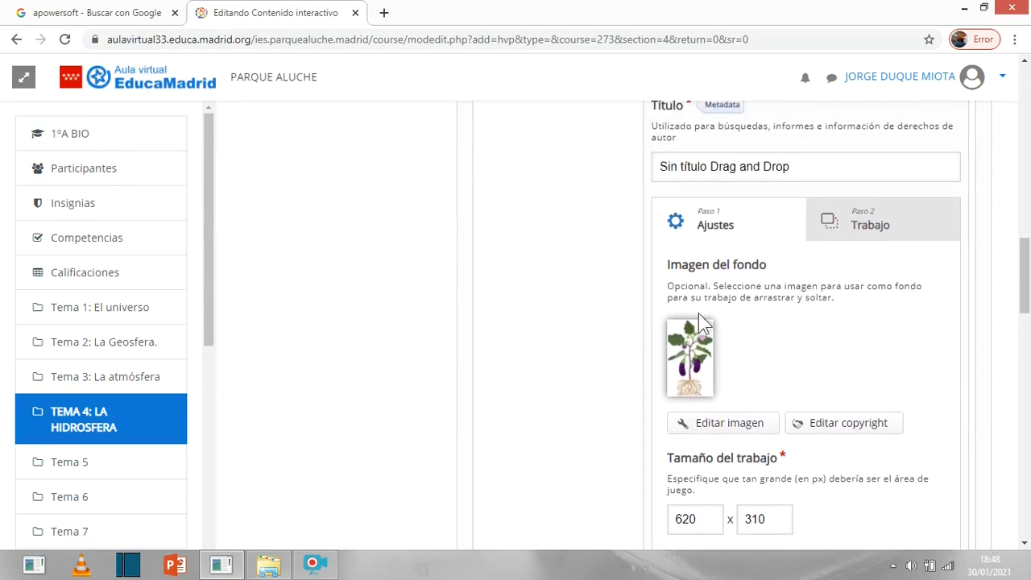
scroll(701, 346, down, 2)
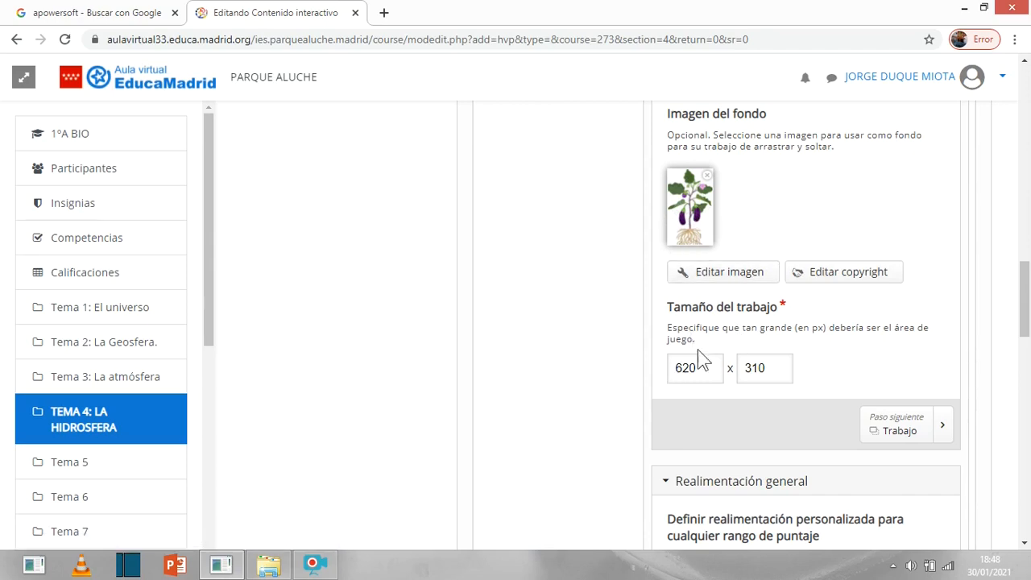
click(901, 431)
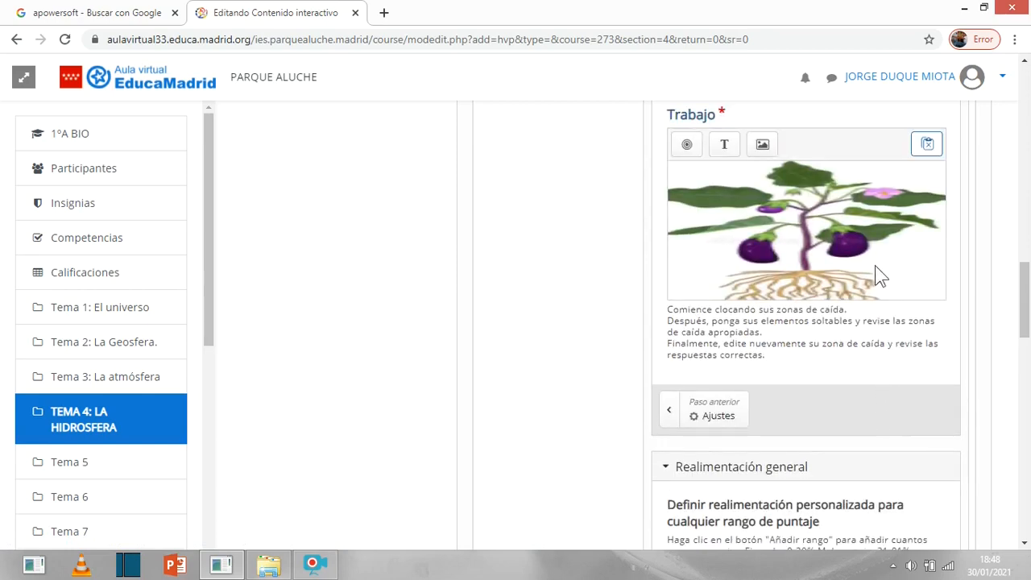
click(719, 418)
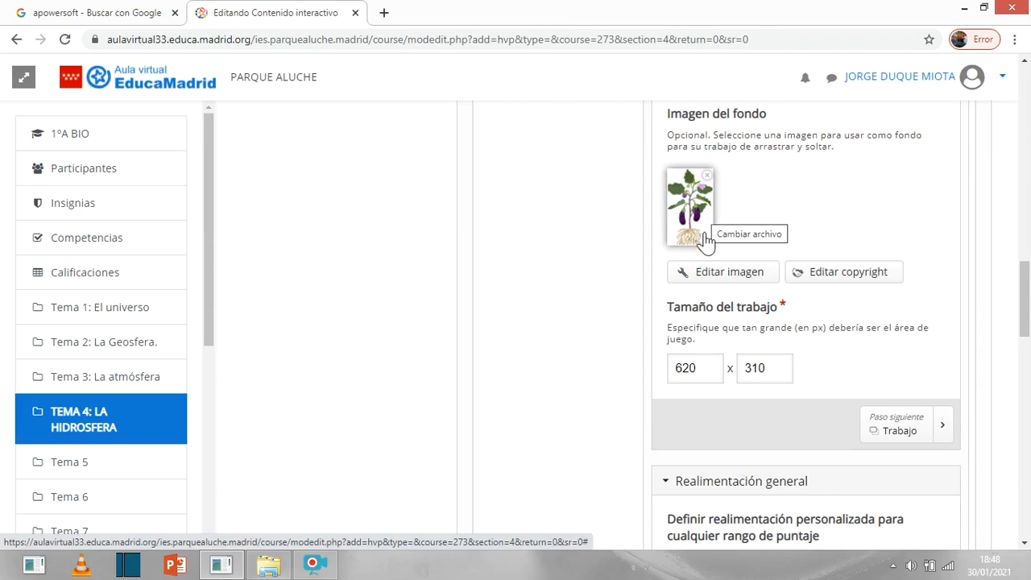
In File Explorer, look up the pixel dimensions of berenjena-con-las.jpg in its detailed properties, and return to the browser
click(269, 564)
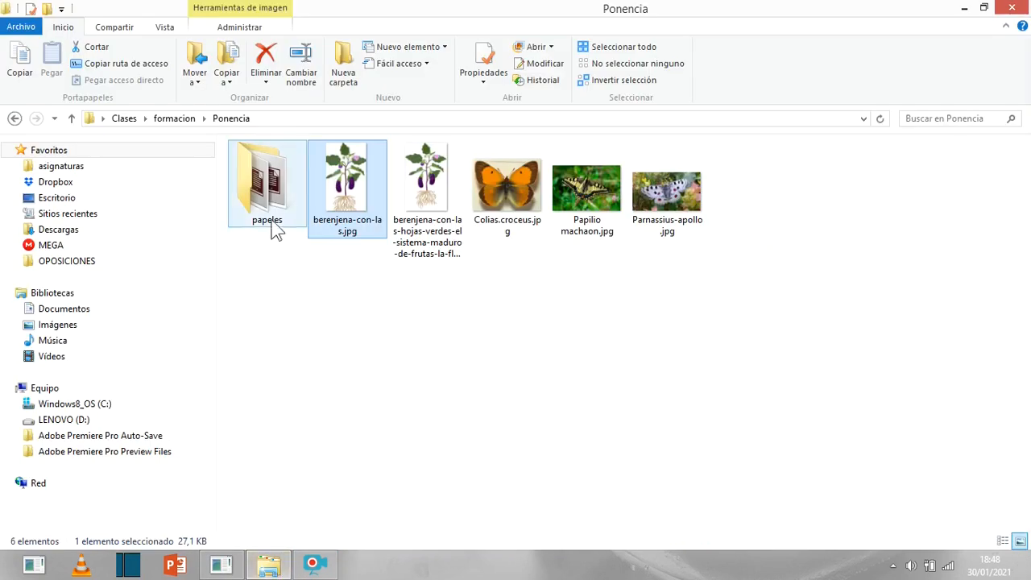
right_click(347, 197)
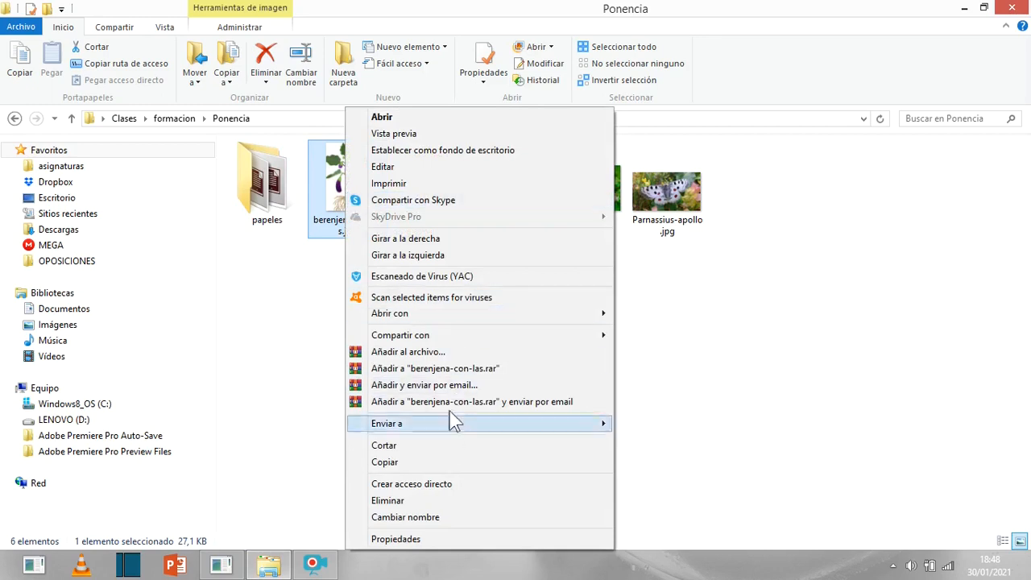
click(439, 538)
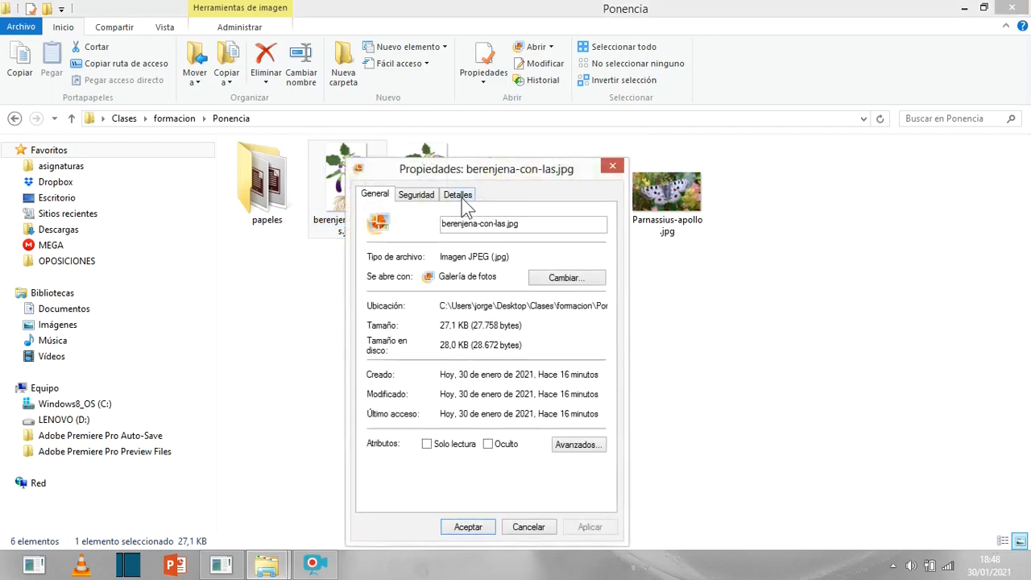
key(Escape)
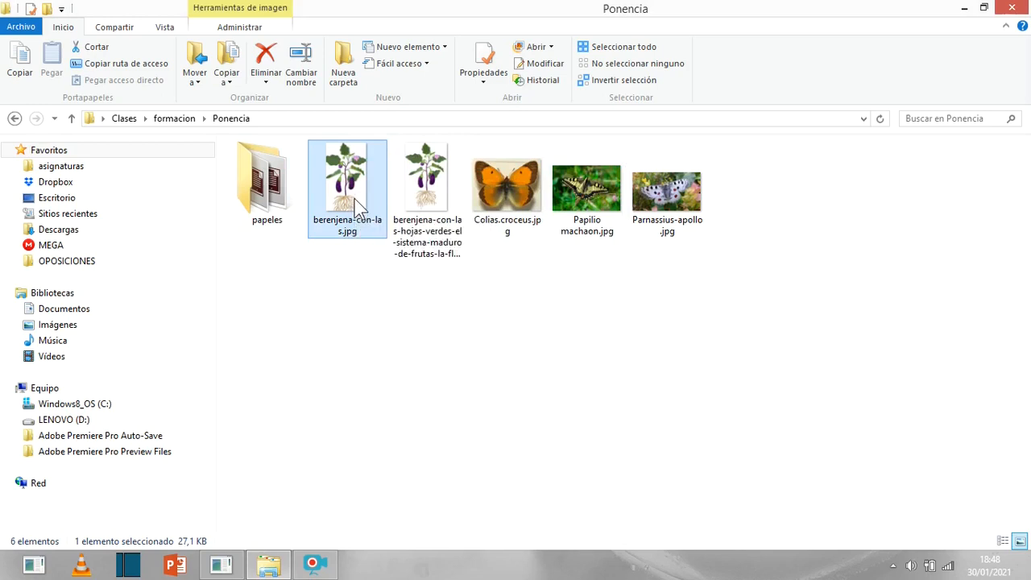
right_click(358, 208)
click(365, 543)
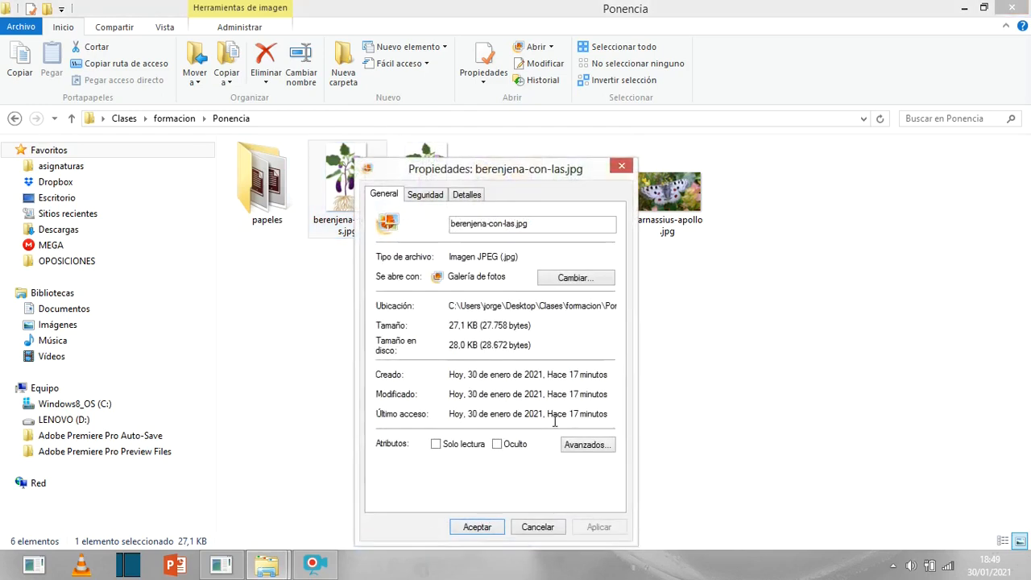
click(470, 193)
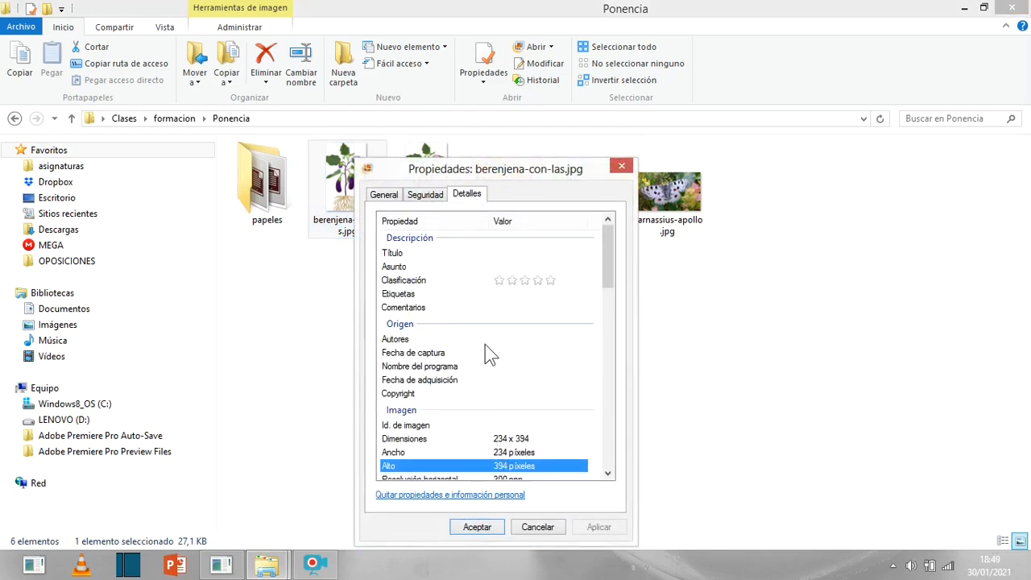
scroll(485, 352, down, 1)
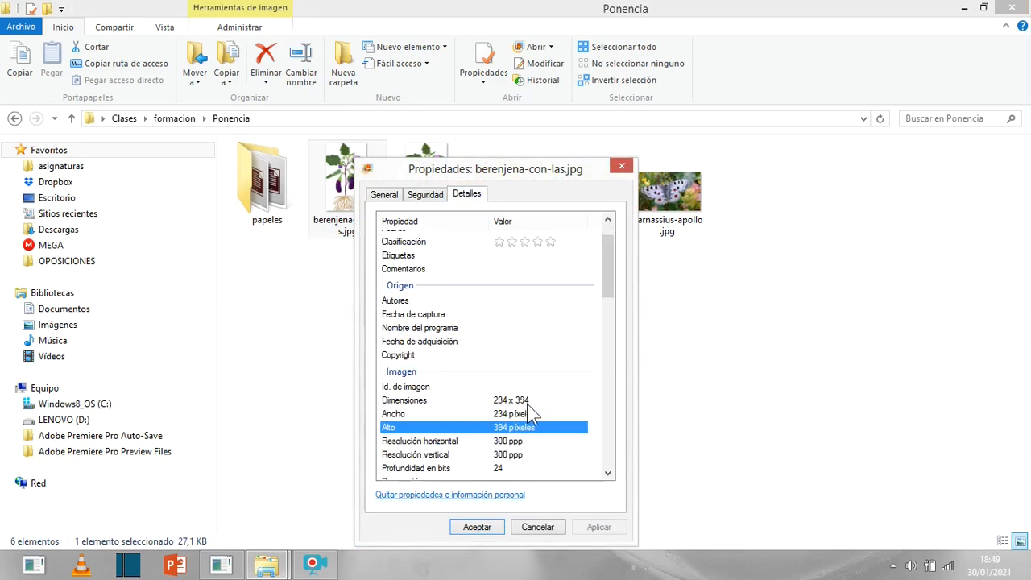
click(477, 526)
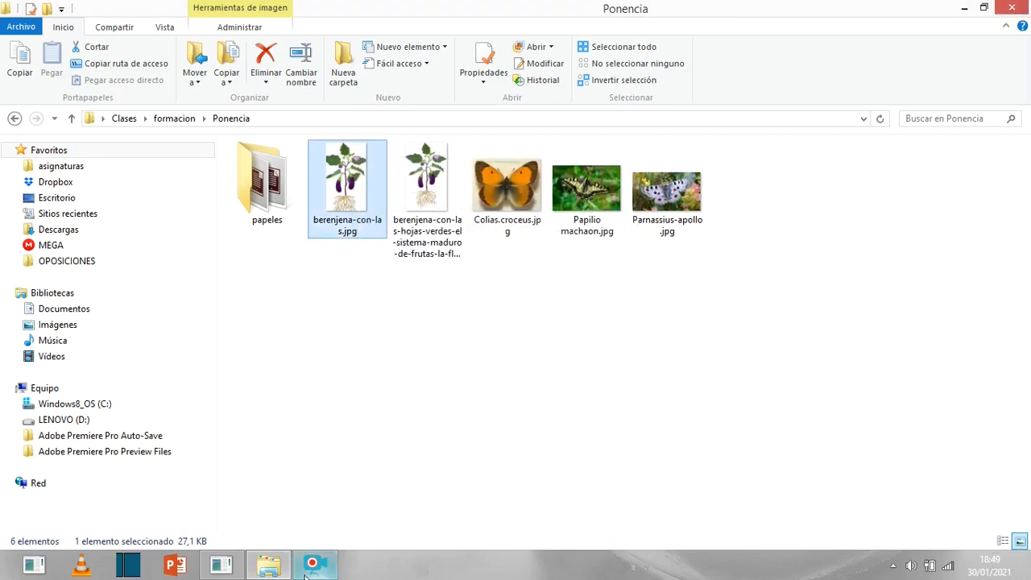
click(229, 567)
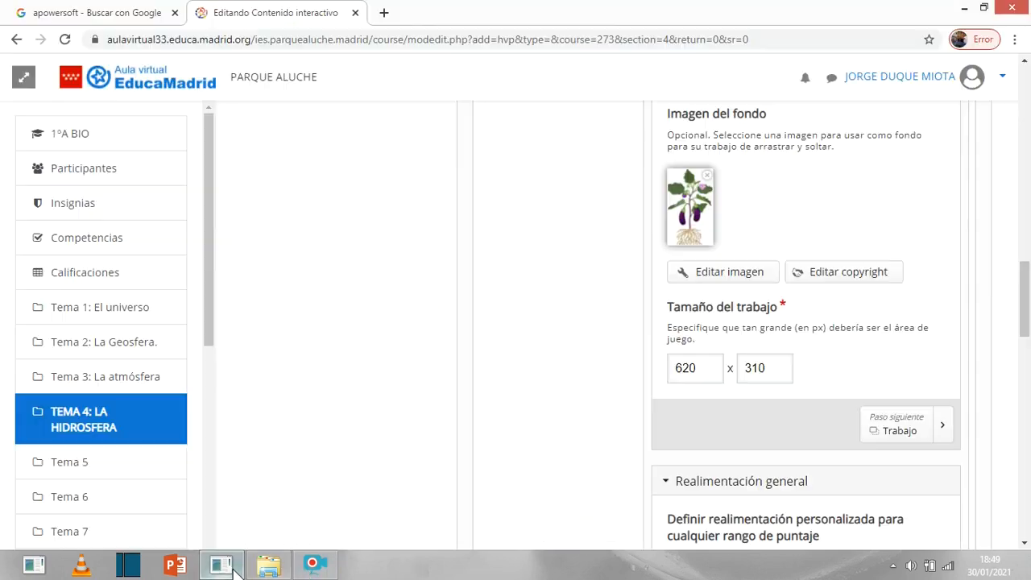
Set the Drag and Drop task size to 234 x 394 px and continue to the task layout
scroll(730, 233, up, 1)
scroll(727, 263, down, 1)
scroll(729, 271, down, 1)
click(705, 370)
key(BackSpace)
key(BackSpace)
key(BackSpace)
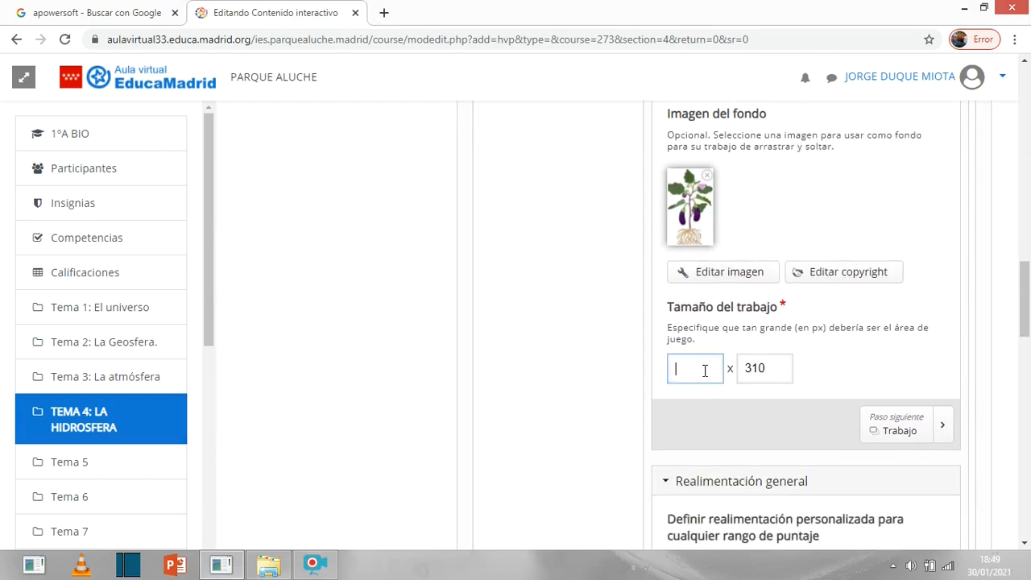
text(234)
click(767, 373)
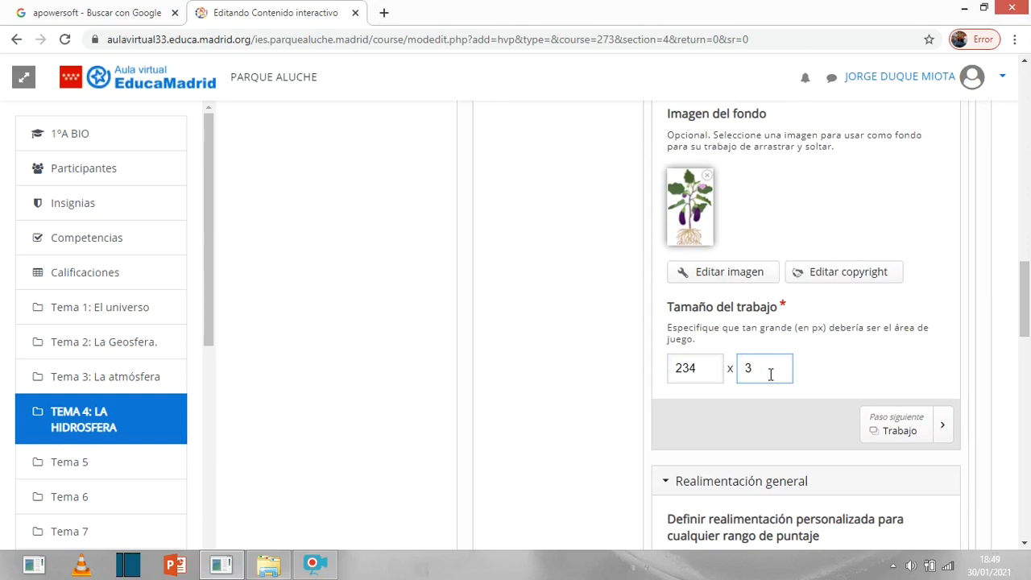
text(94)
click(899, 433)
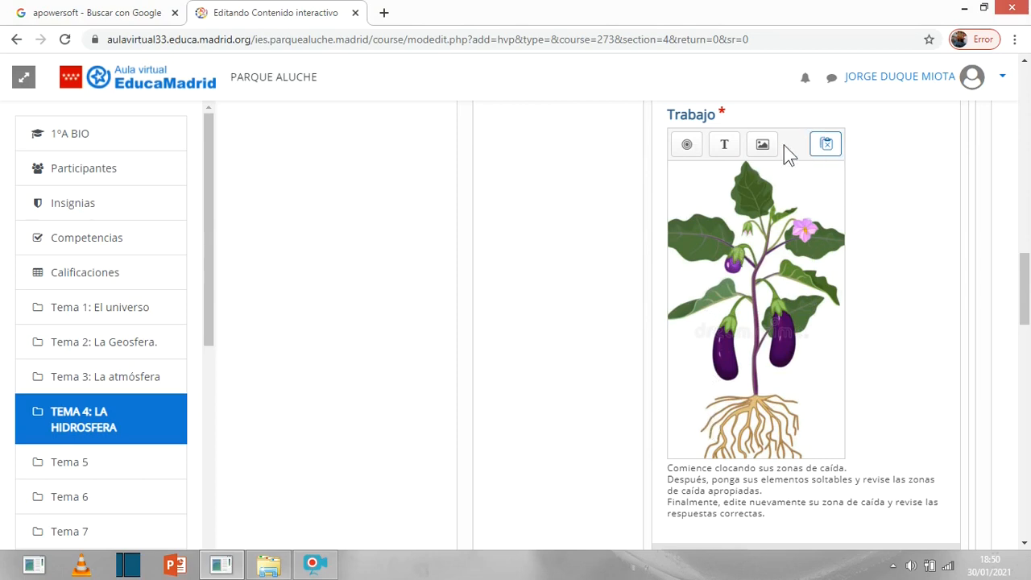
Add a text element reading "Fruto en crecimiento" to the Drag and Drop task
click(725, 146)
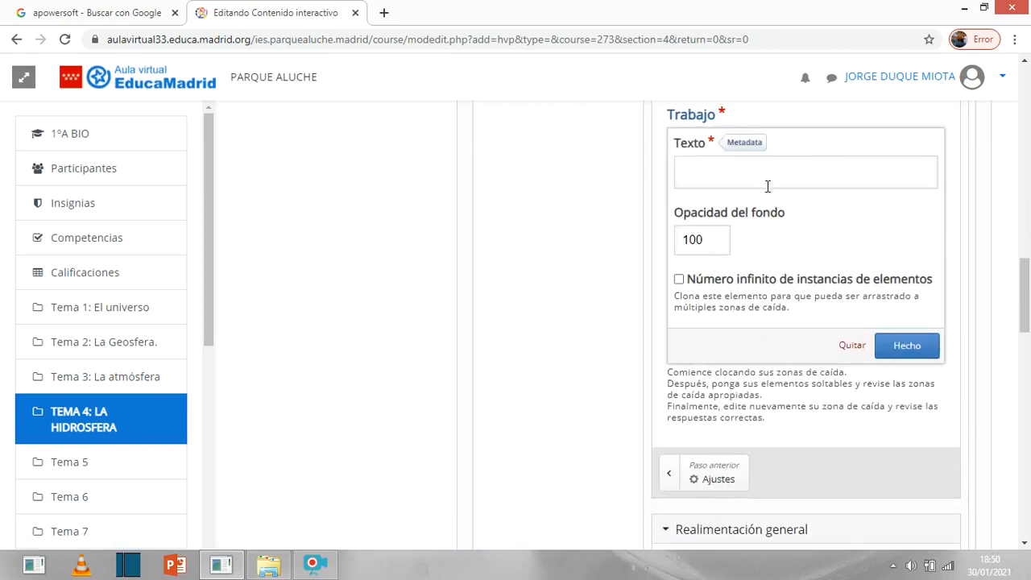
click(754, 170)
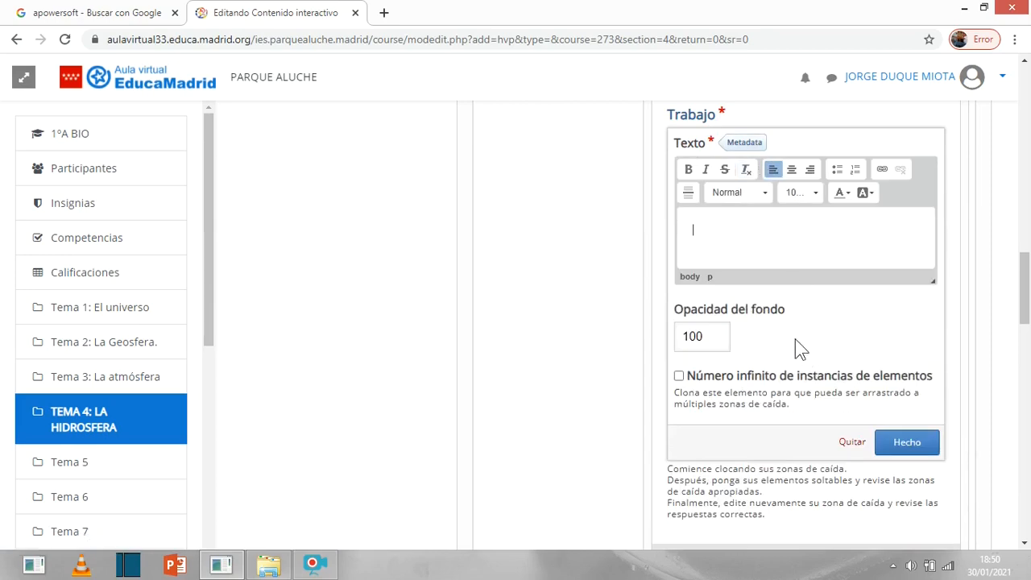
text(Fruto en crecimiento)
scroll(766, 323, down, 2)
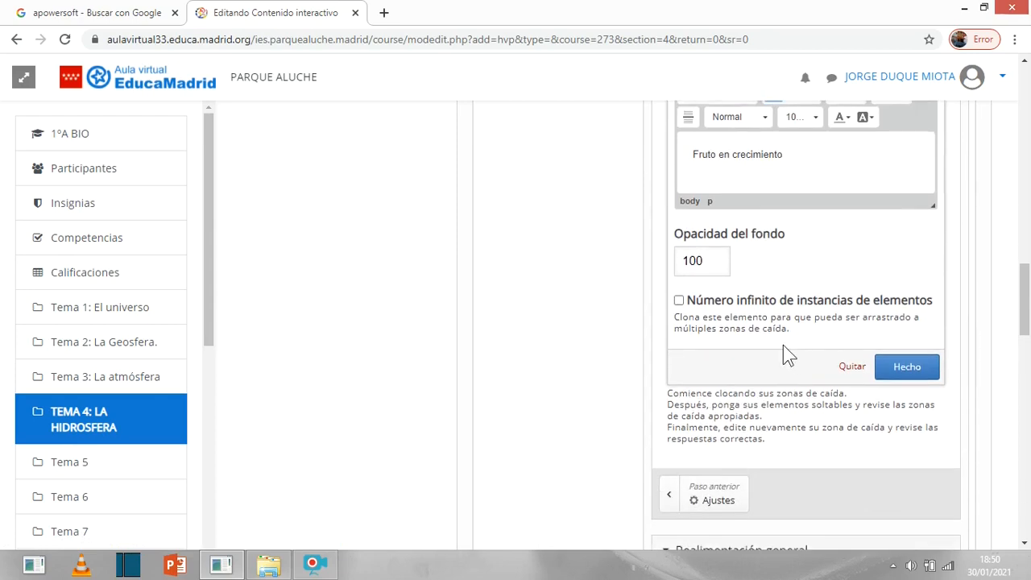
scroll(695, 294, up, 2)
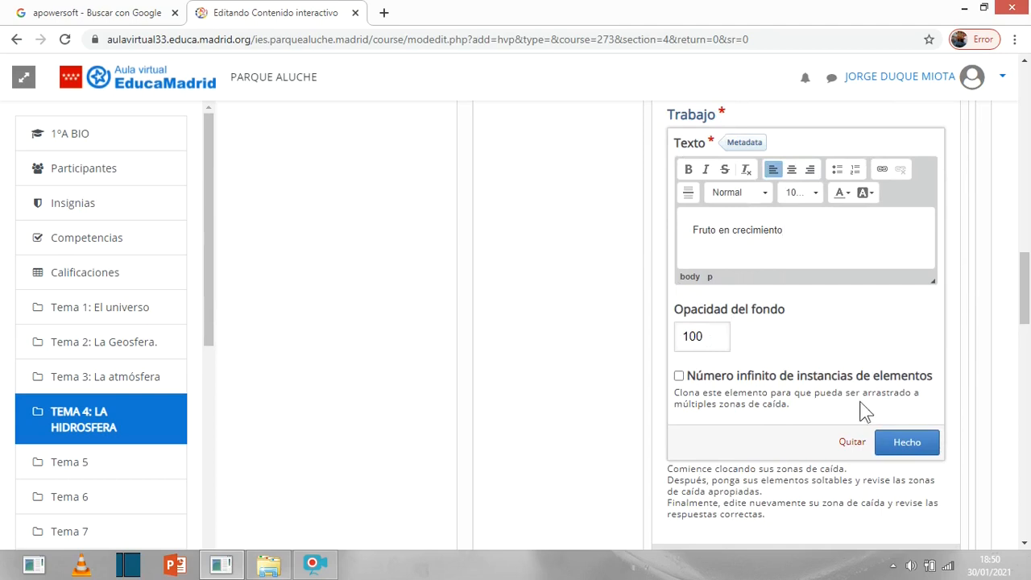
scroll(865, 413, down, 2)
click(911, 372)
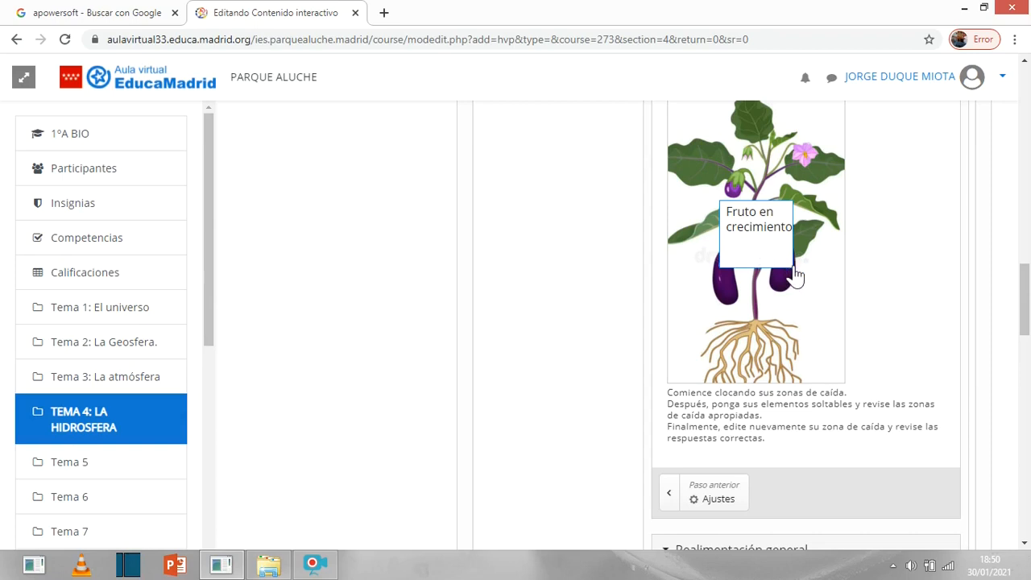
Resize the "Fruto en crecimiento" box to fit its text and move it to the lower-left corner of the plant image
click(757, 257)
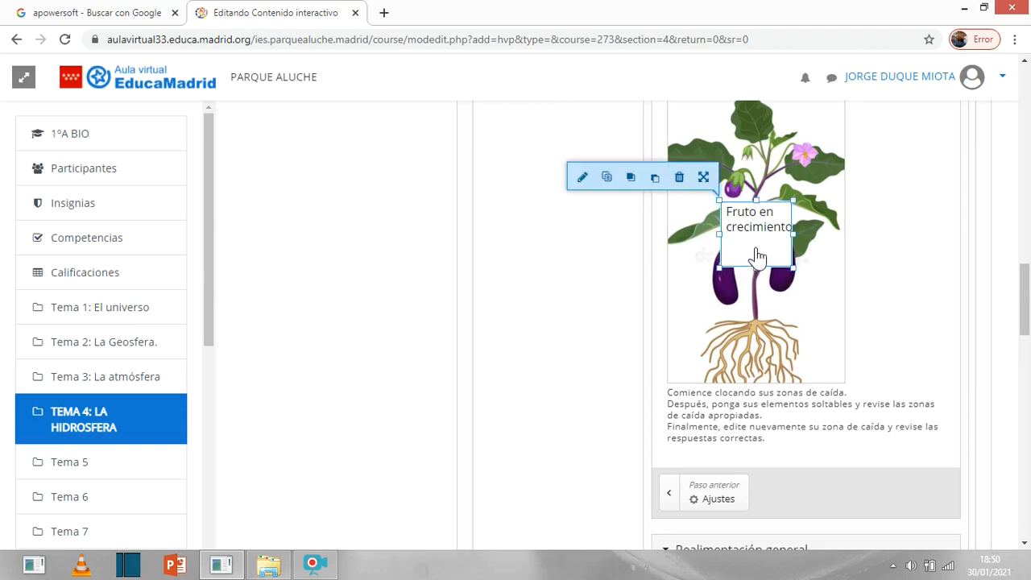
drag(793, 267, 801, 248)
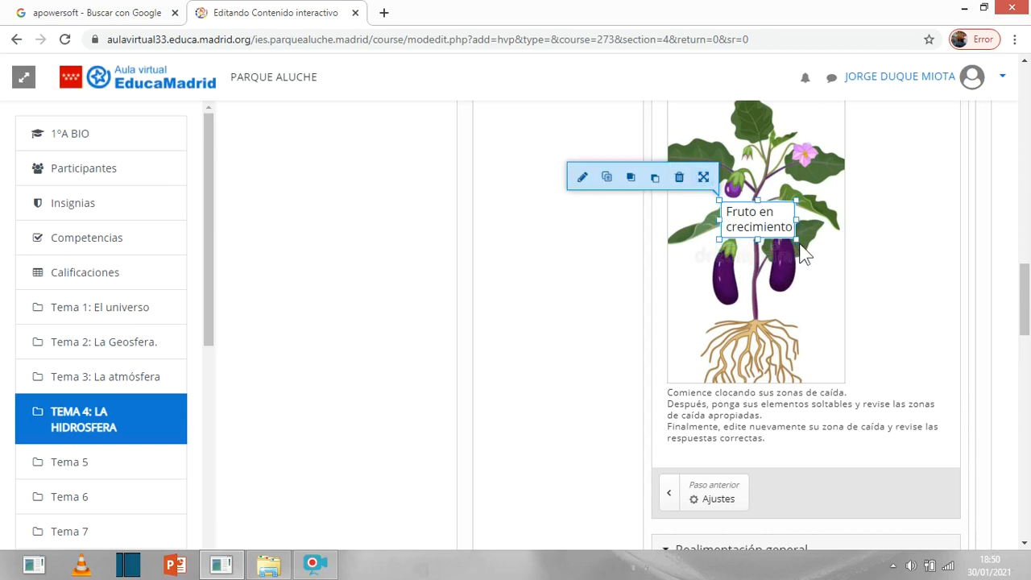
click(704, 177)
drag(766, 226, 716, 359)
click(791, 332)
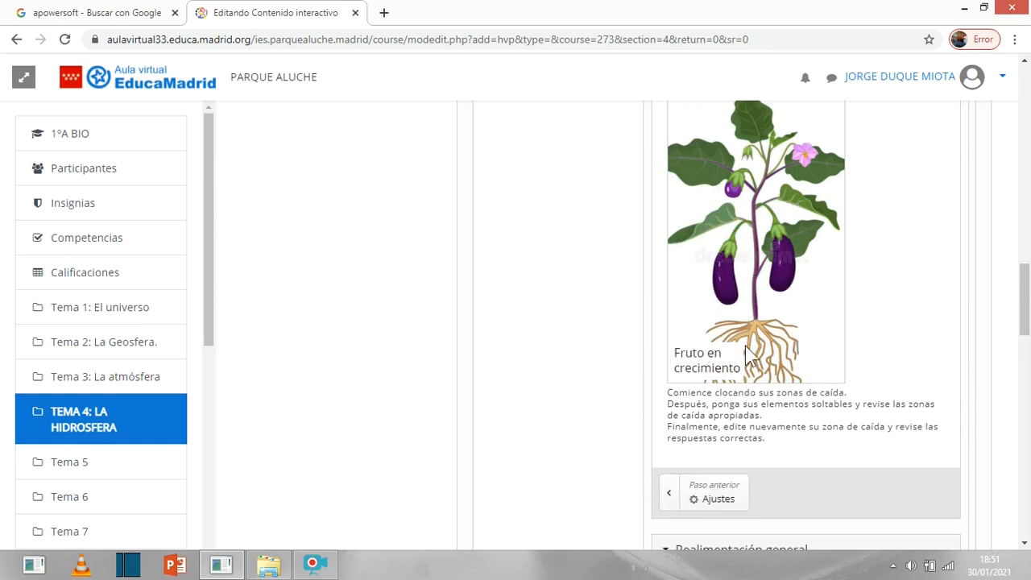
click(707, 360)
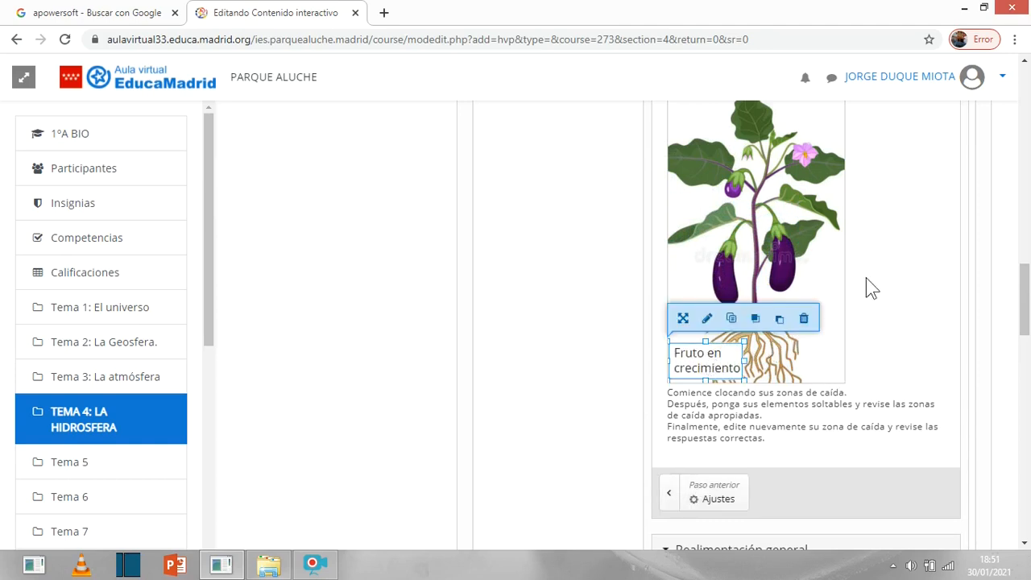
click(824, 283)
Start a new image element in the task and upload Colias.croceus.jpg from the Ponencia folder
scroll(824, 270, up, 2)
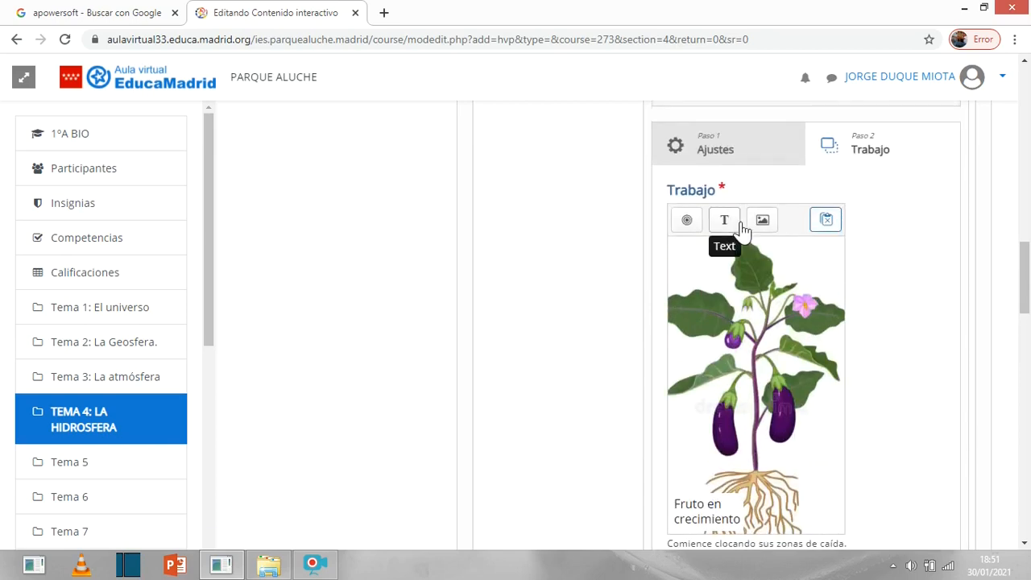
click(762, 221)
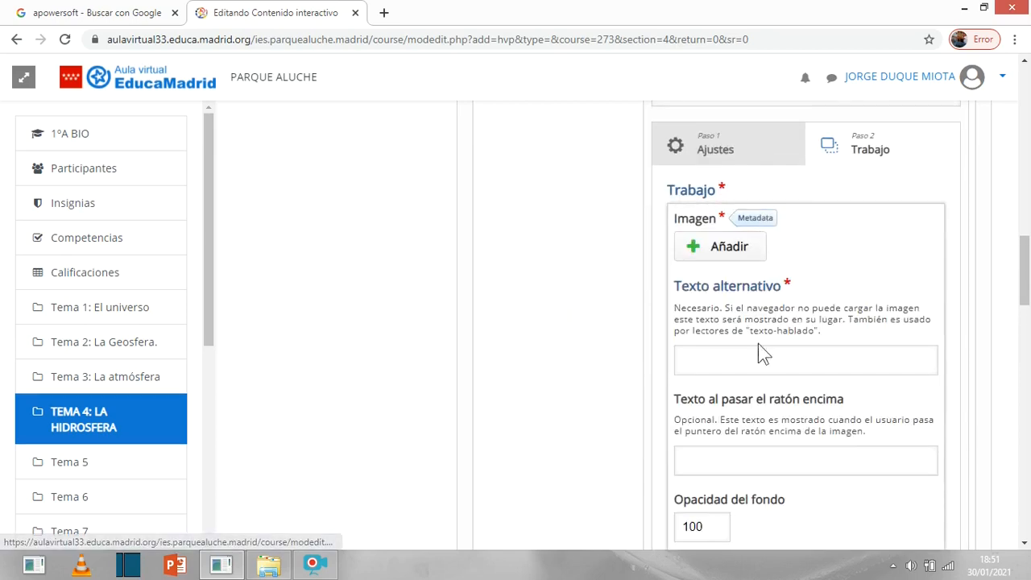
scroll(728, 290, down, 1)
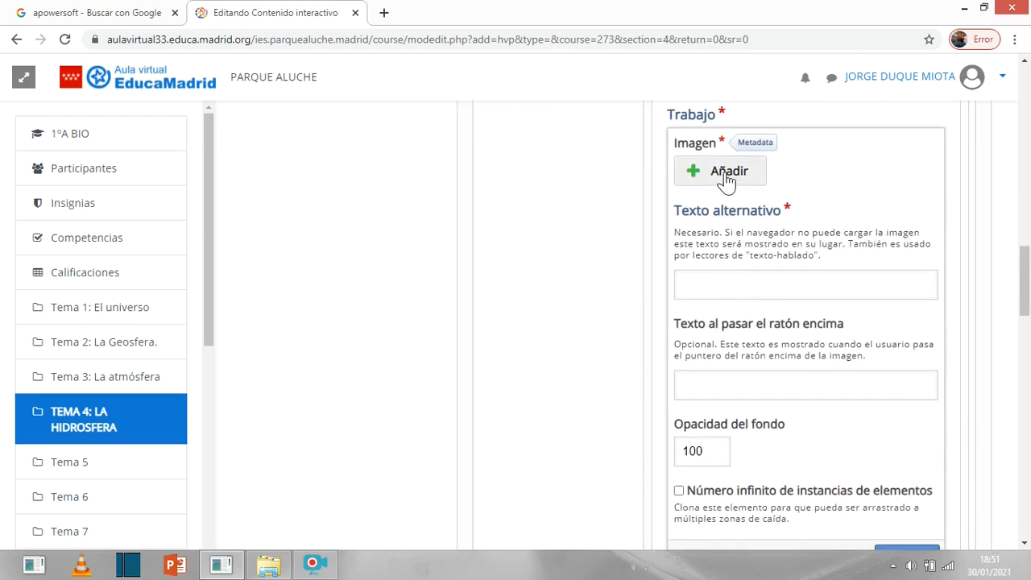
click(725, 177)
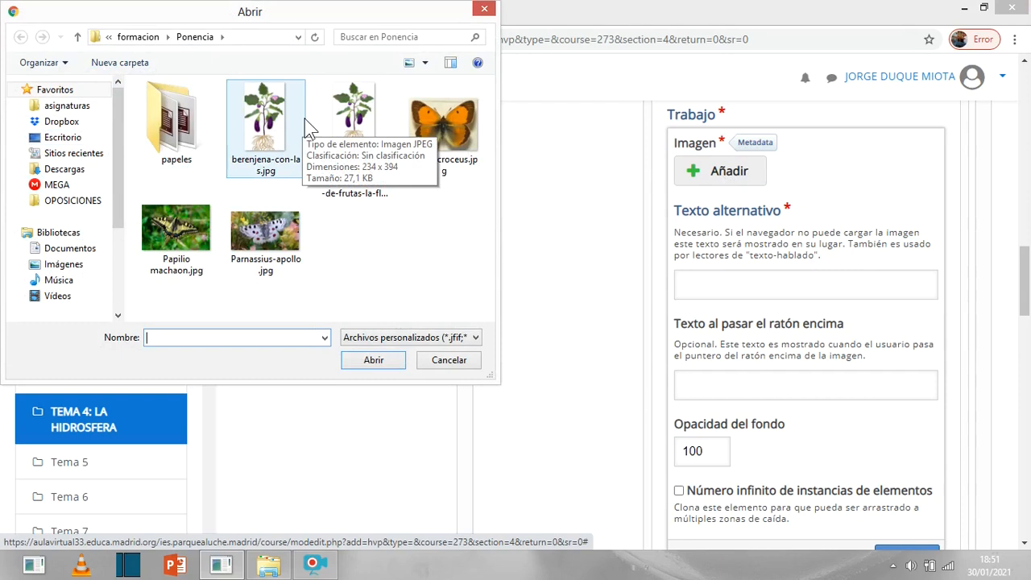
click(444, 126)
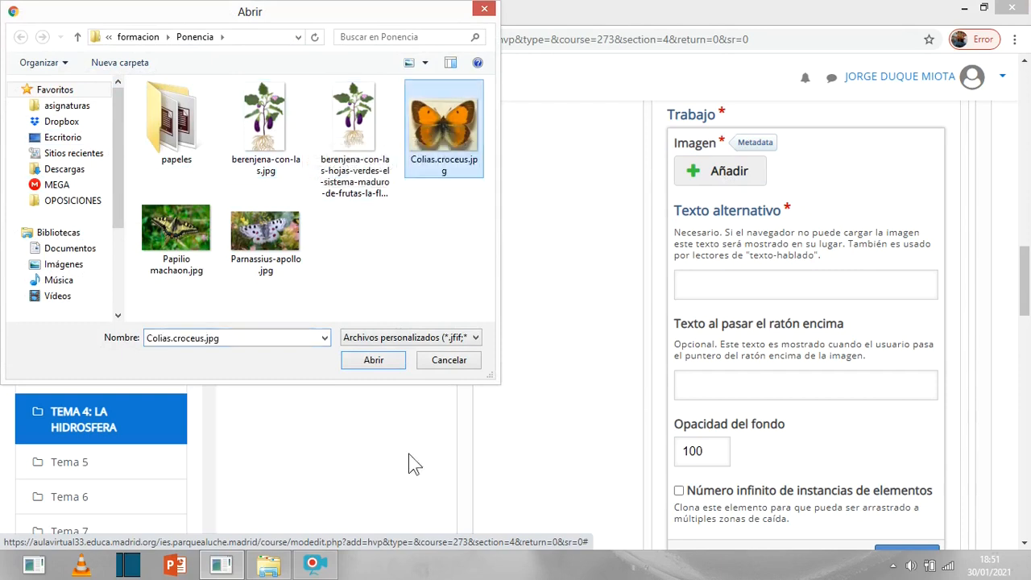
click(392, 364)
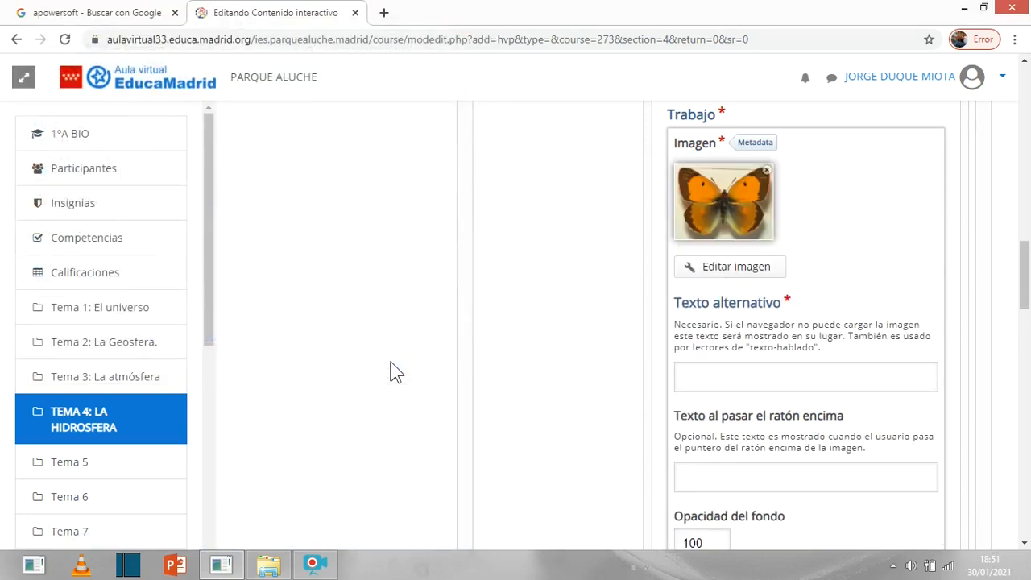
Give the butterfly image the alternative text "Mariposa." and finish the image element
scroll(766, 209, down, 2)
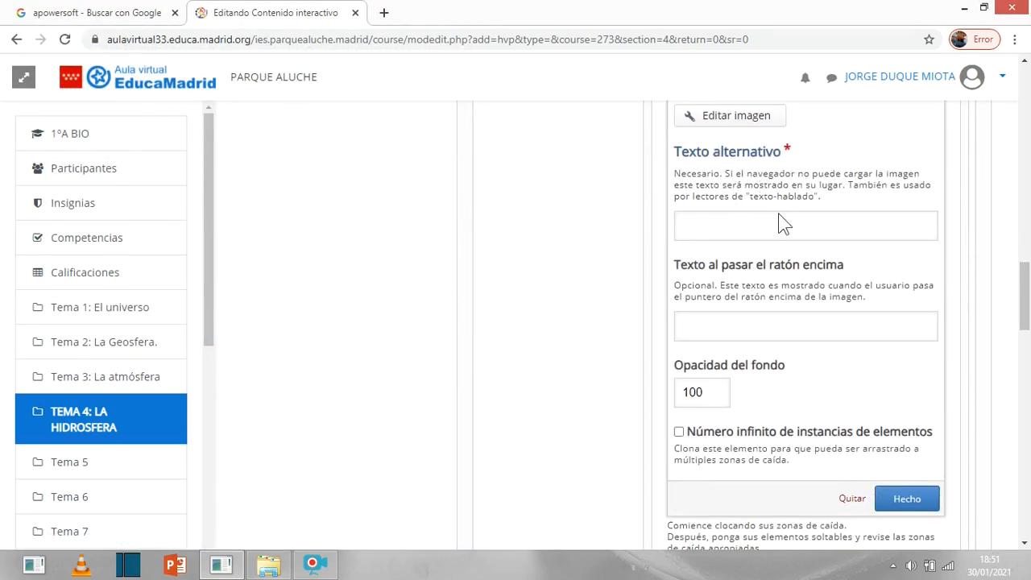
scroll(767, 229, up, 1)
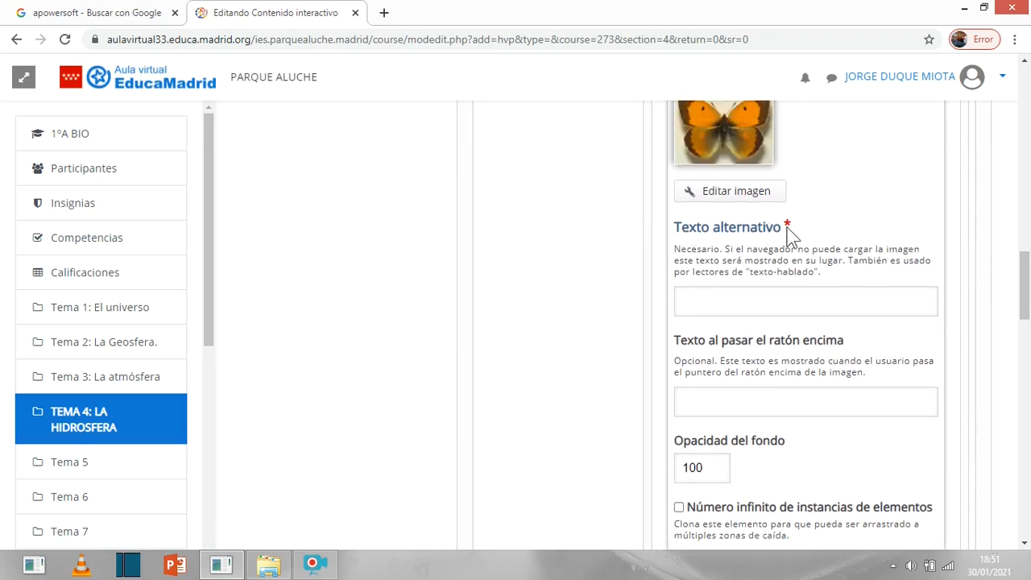
click(746, 298)
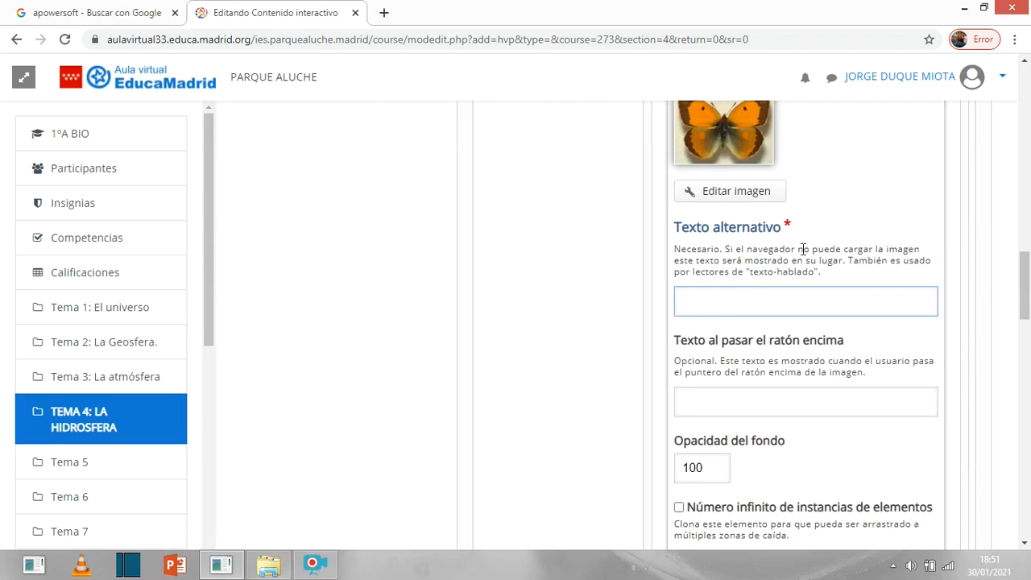
text(Mariposa.)
scroll(752, 381, up, 1)
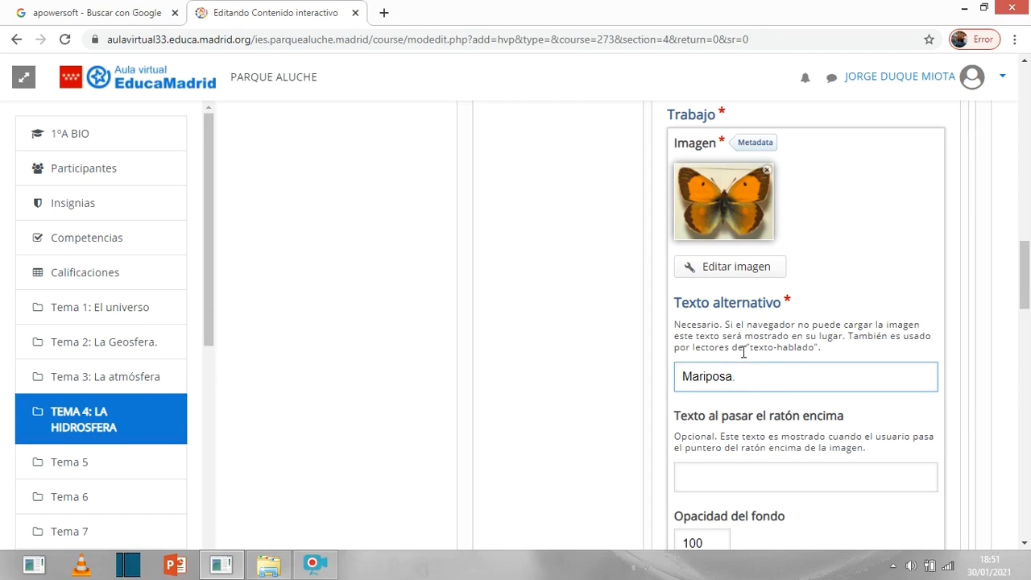
scroll(766, 304, down, 3)
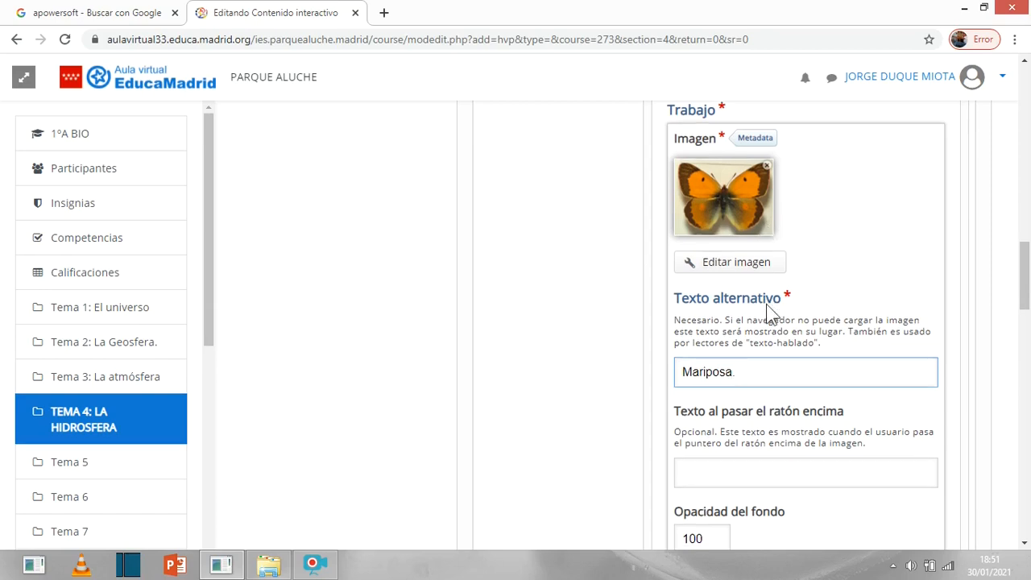
click(918, 432)
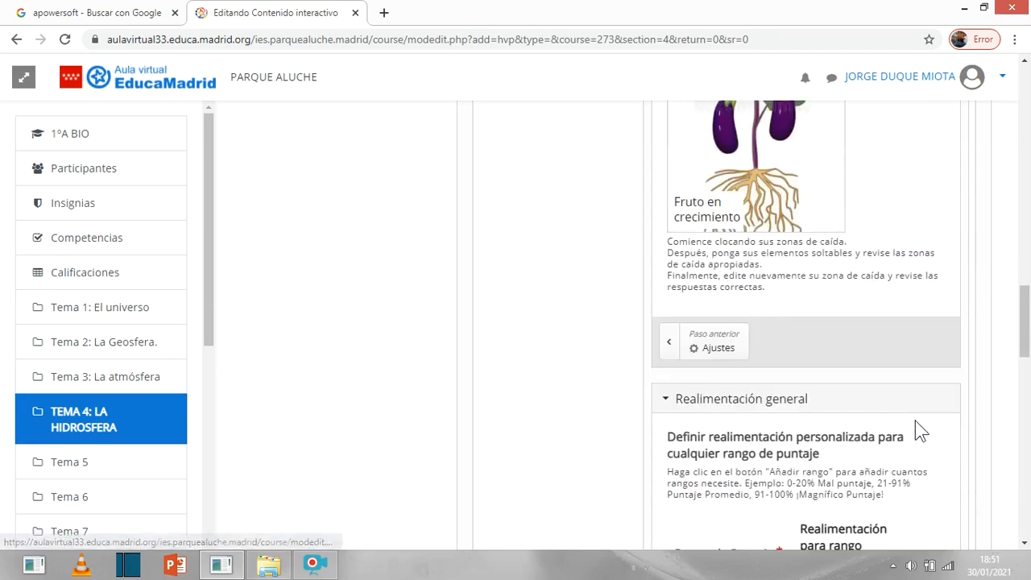
Shrink the butterfly image and place it just above the "Fruto en crecimiento" label, beside the roots
scroll(825, 301, up, 1)
scroll(825, 278, up, 3)
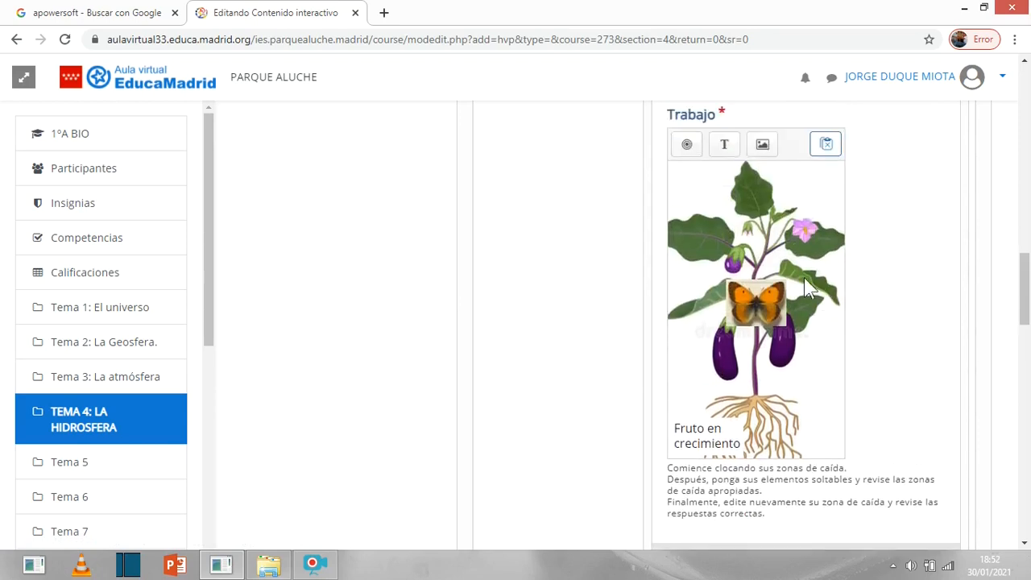
drag(770, 304, 684, 407)
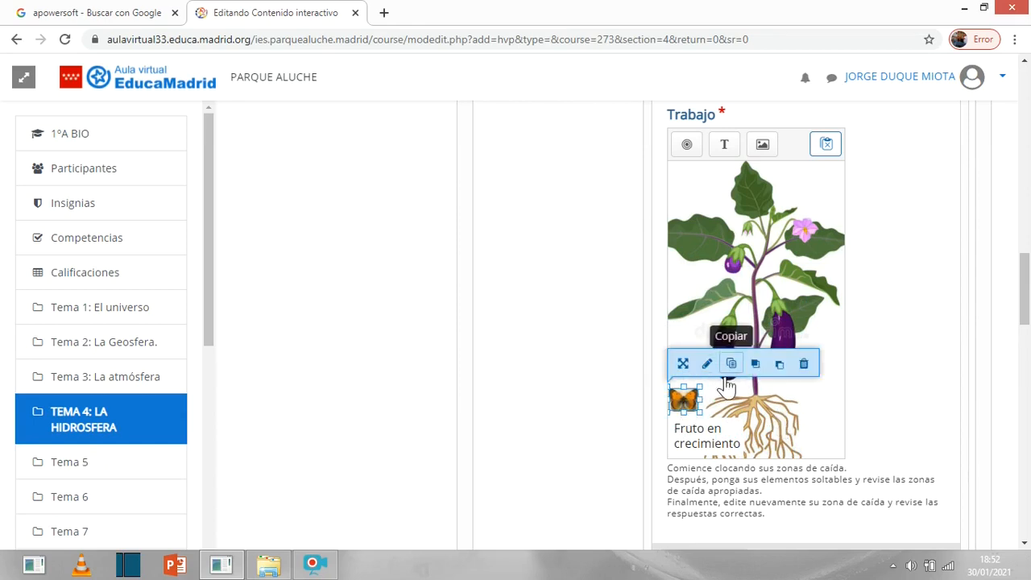
Set the butterfly image's hover text to "¿Dónde se alimenta esta mariposa?", save the element and check it on the task image
click(708, 364)
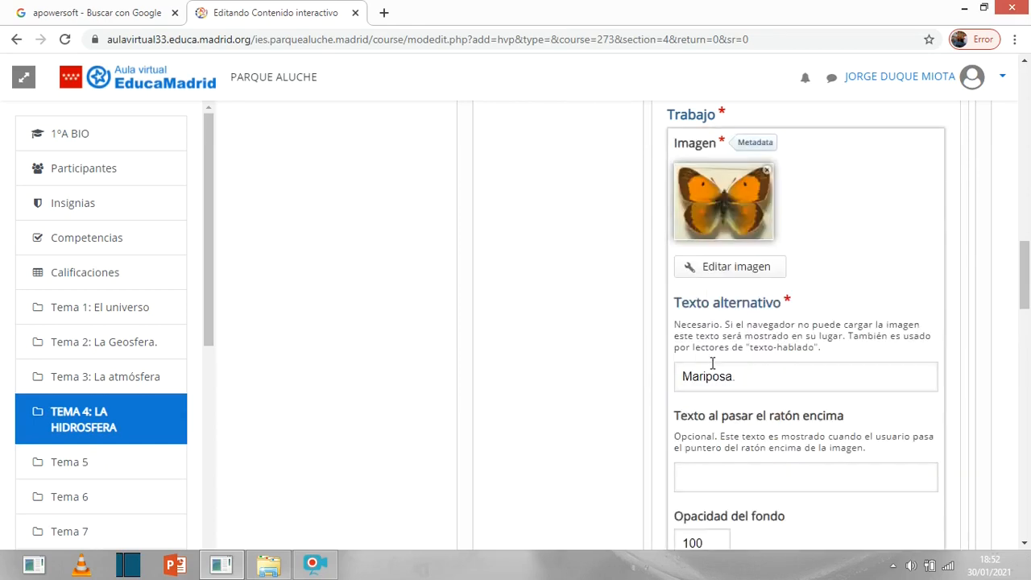
scroll(817, 266, down, 2)
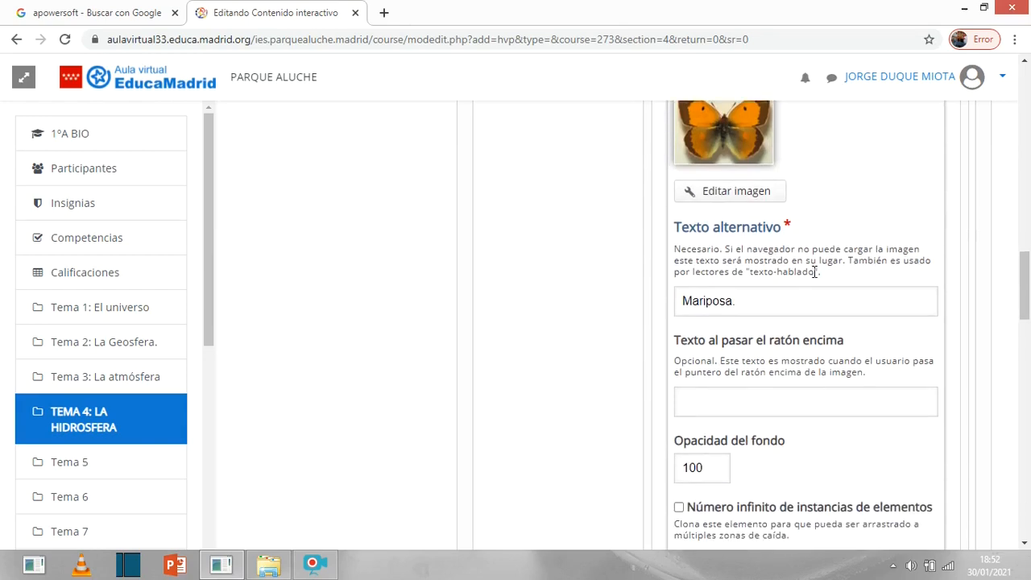
click(724, 326)
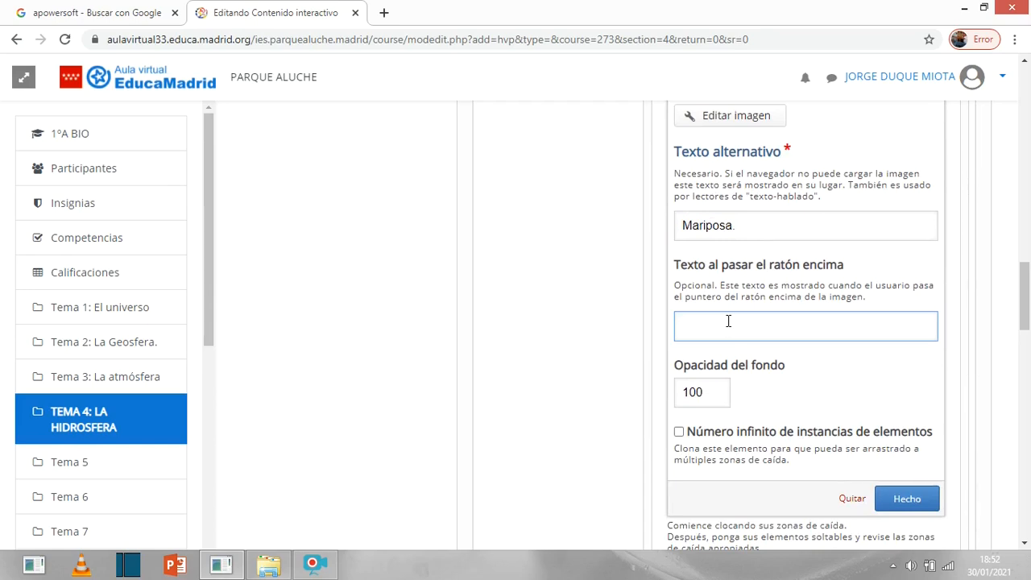
text(A)
key(BackSpace)
text(¿donde se alimne)
key(BackSpace)
key(BackSpace)
text(enta esta mariposa?)
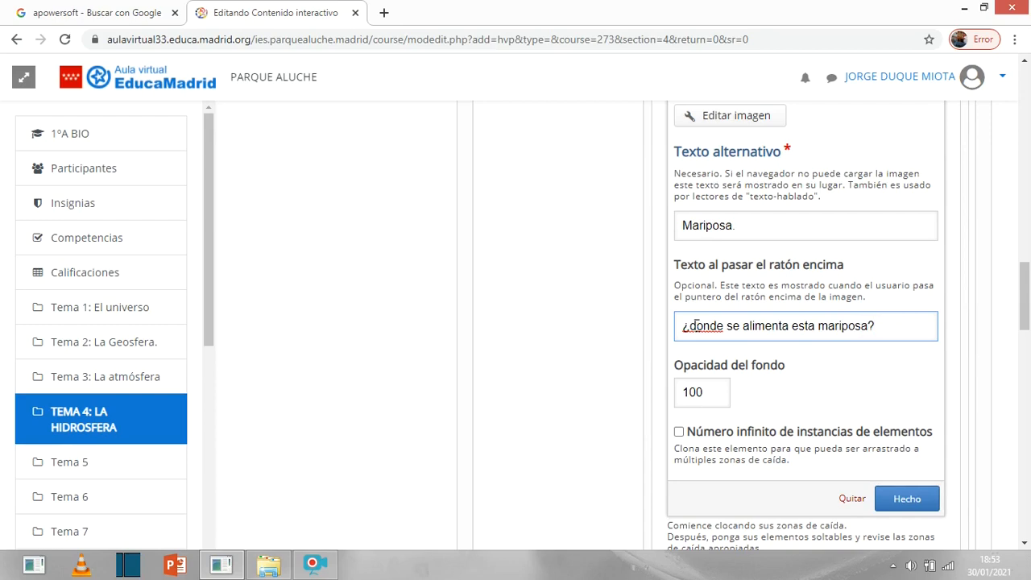
right_click(696, 327)
click(715, 337)
scroll(783, 355, down, 2)
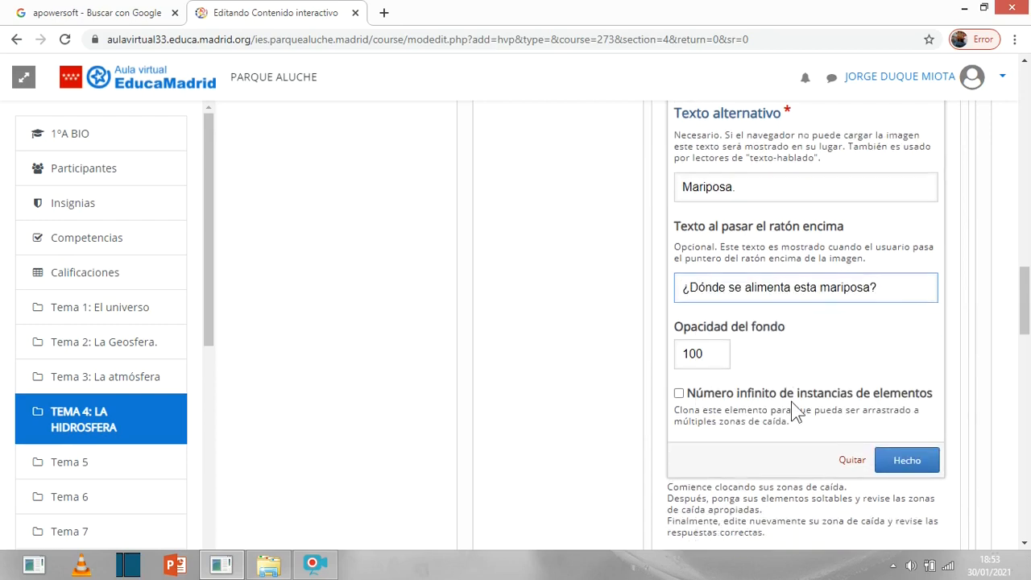
click(904, 355)
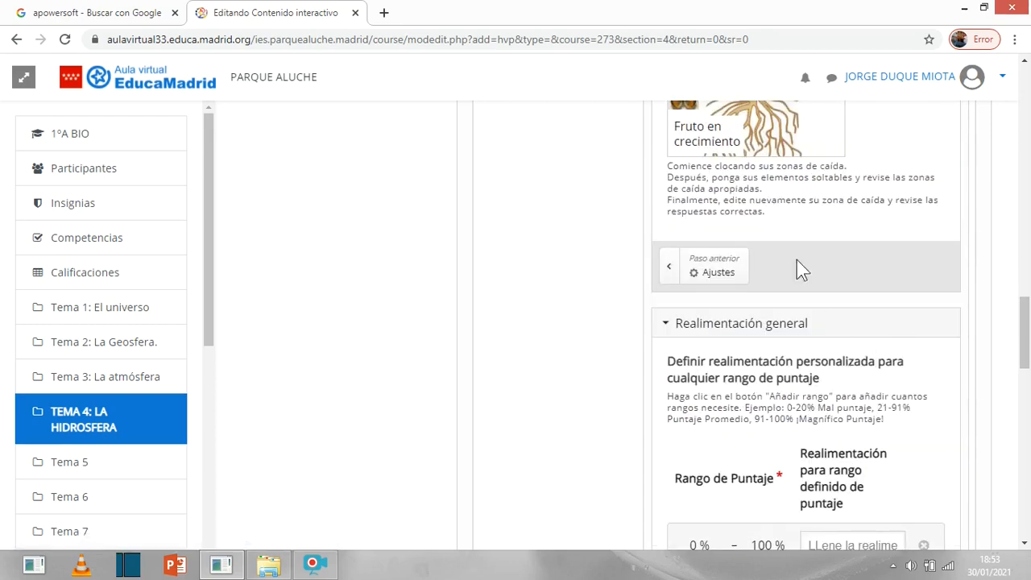
scroll(785, 296, up, 3)
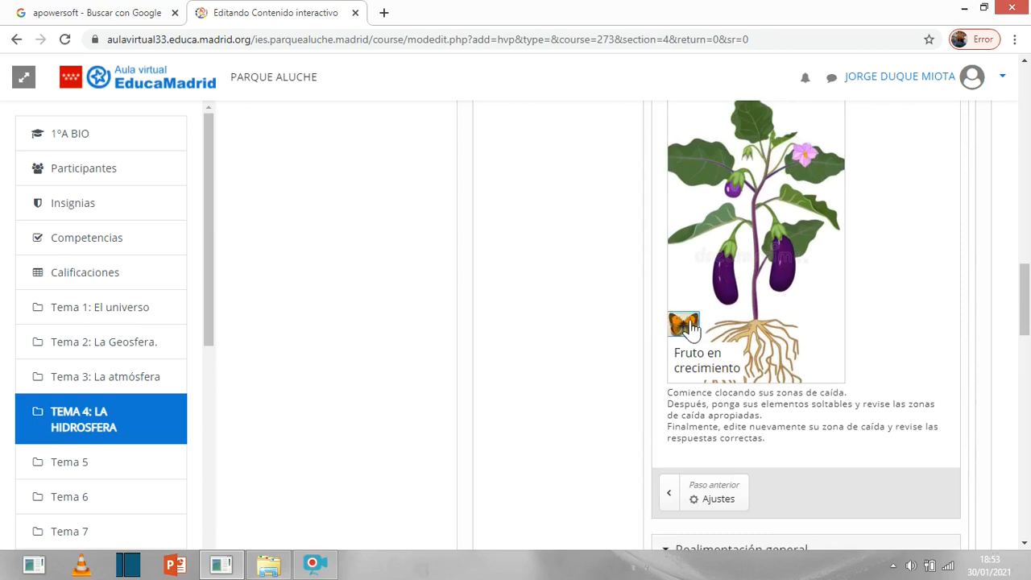
mouse_move(693, 327)
Add a text element "Fruto en crecimiento" to the task and place it in the image's lower-right corner beside the roots
scroll(729, 312, up, 1)
click(725, 145)
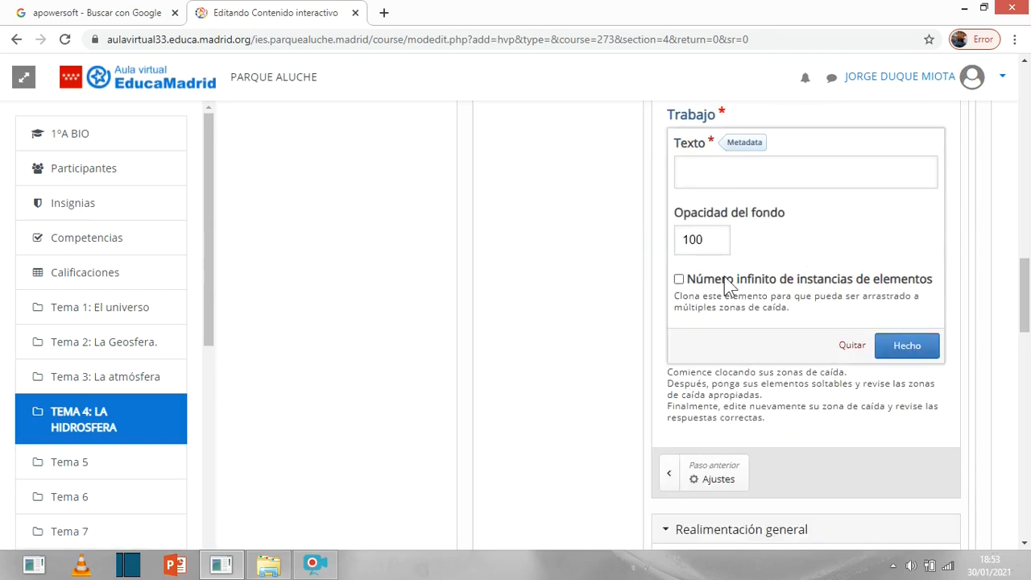
scroll(721, 213, up, 1)
click(721, 247)
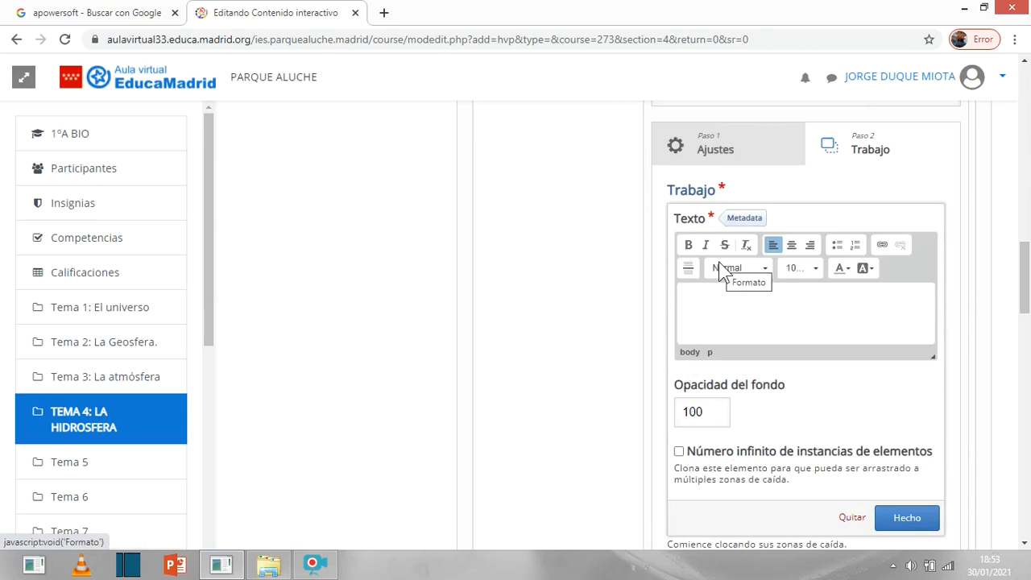
text(Fruto en crecimiento)
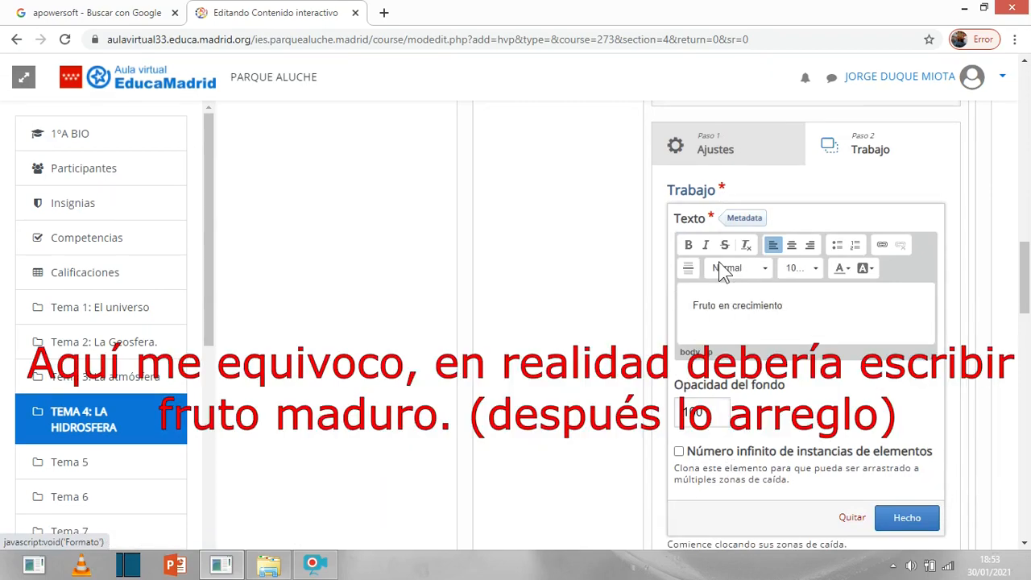
scroll(773, 314, down, 3)
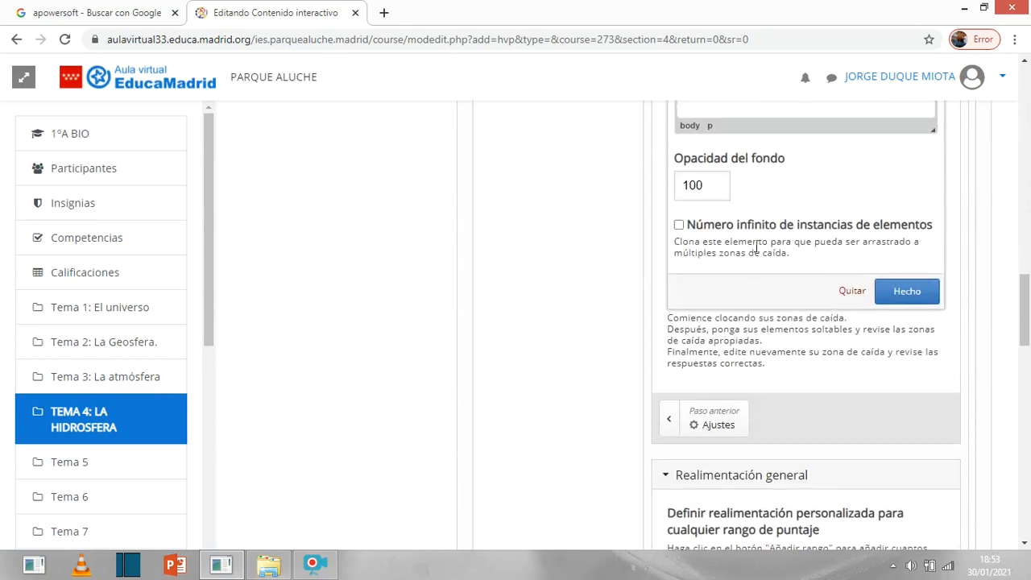
scroll(770, 254, up, 1)
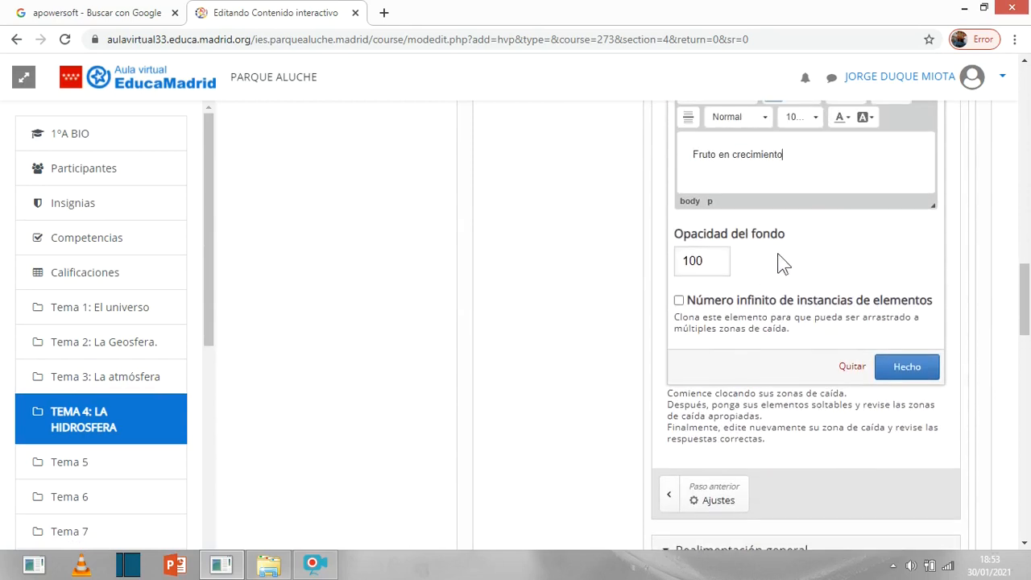
click(911, 380)
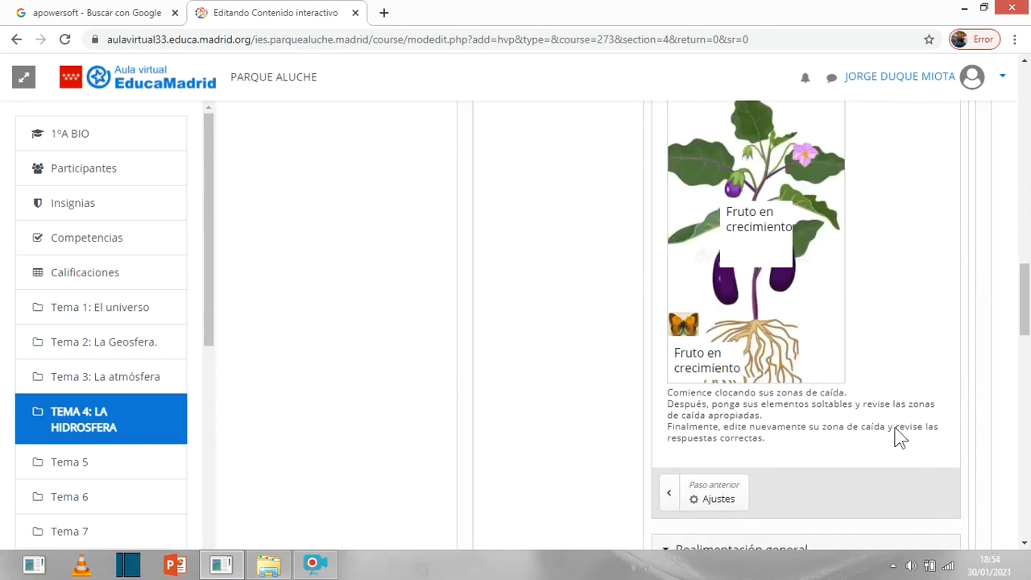
click(774, 250)
drag(794, 266, 805, 360)
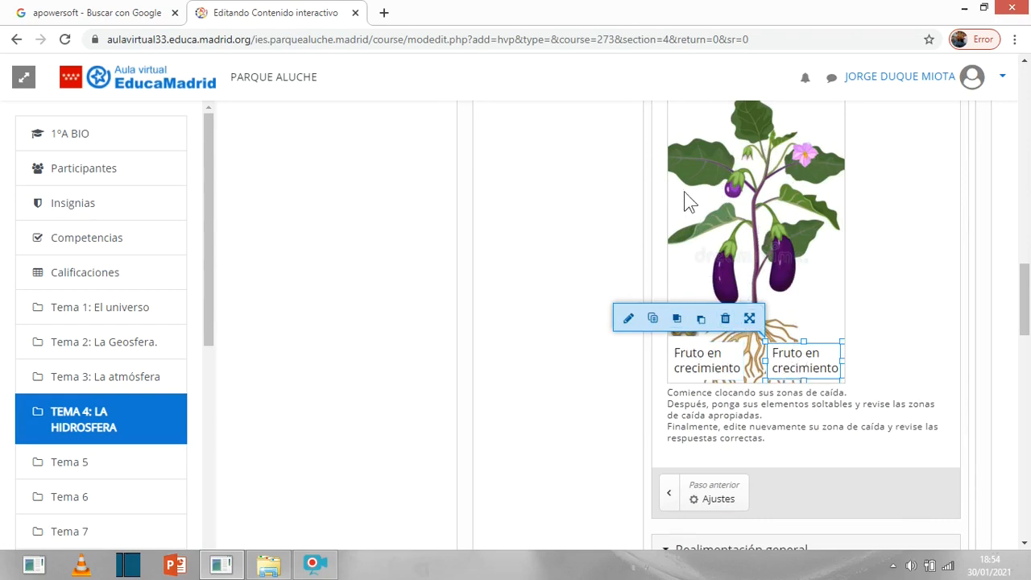
Add a drop zone labelled "Fruto en crecimiento" with a background opacity of 100
scroll(685, 197, up, 1)
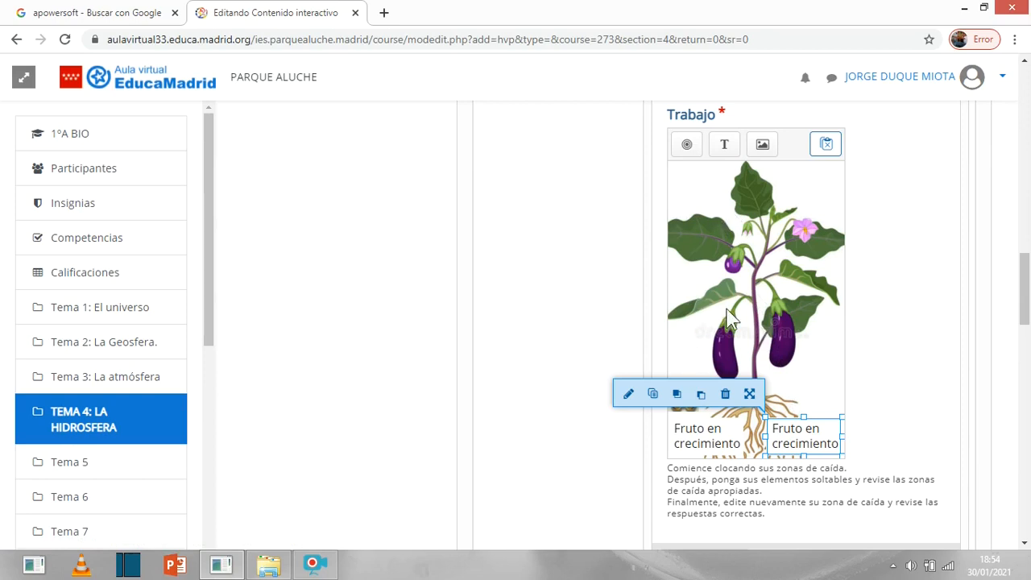
click(687, 145)
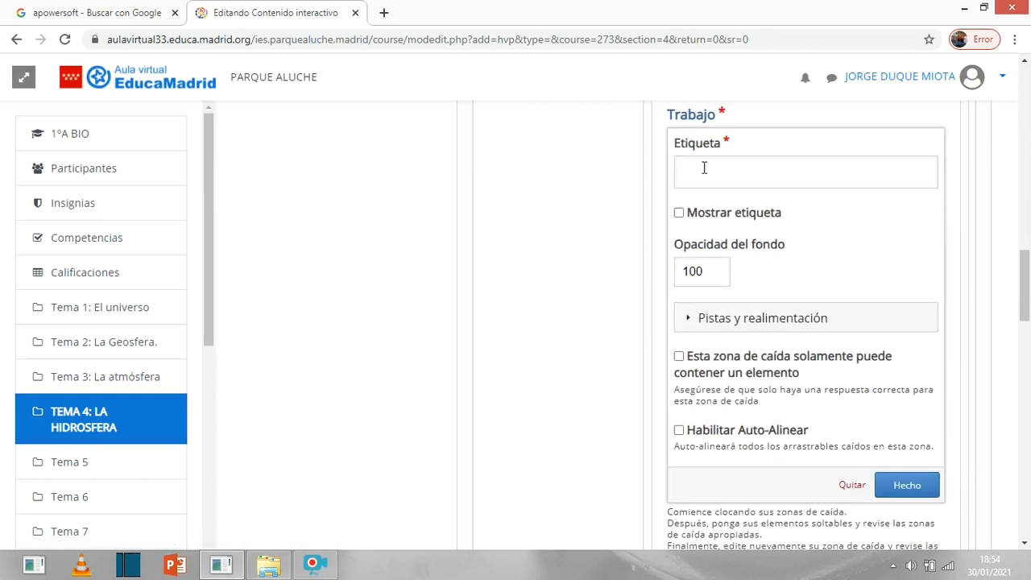
click(768, 180)
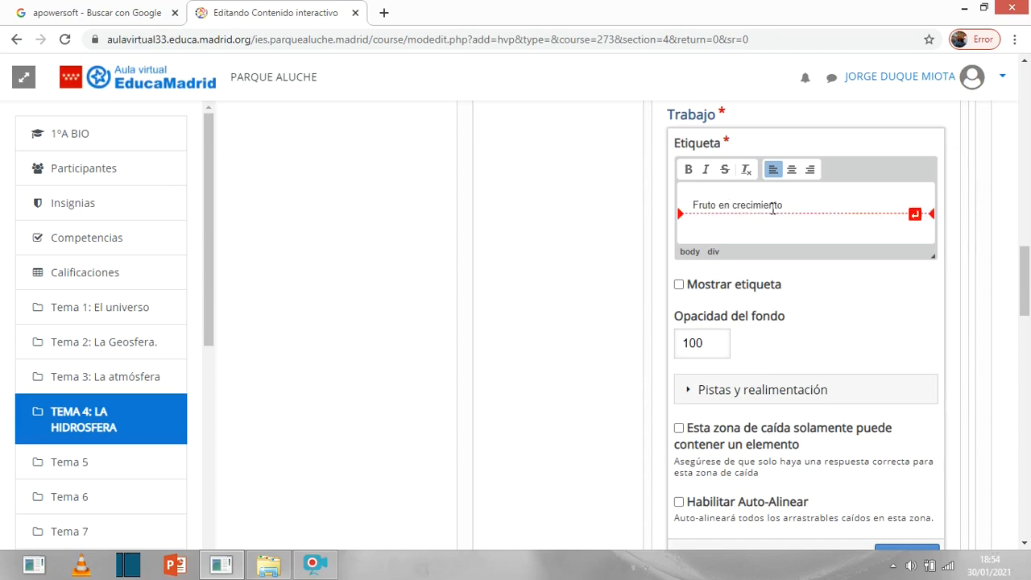
scroll(876, 501, down, 1)
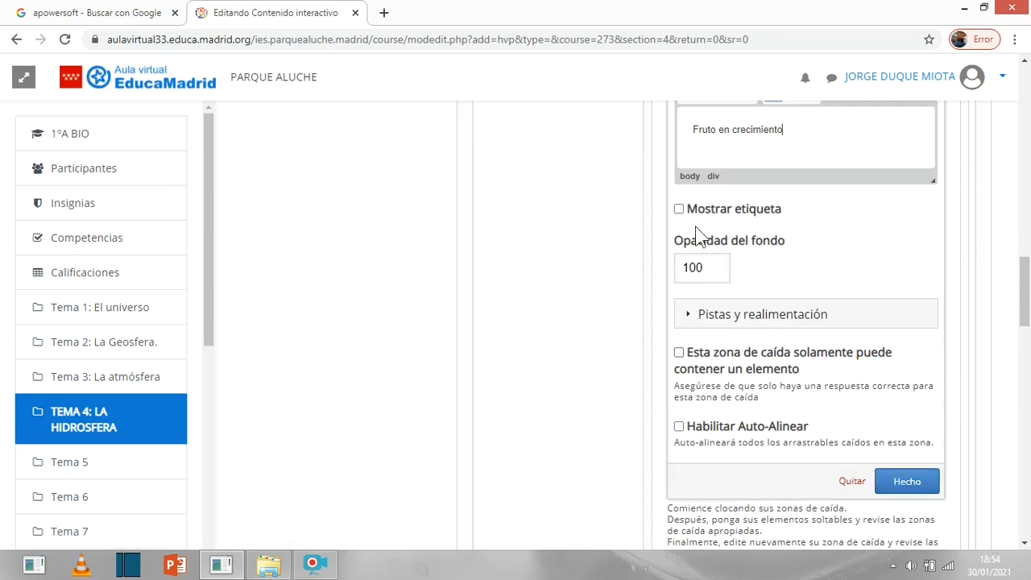
click(709, 266)
text(0)
scroll(707, 299, up, 1)
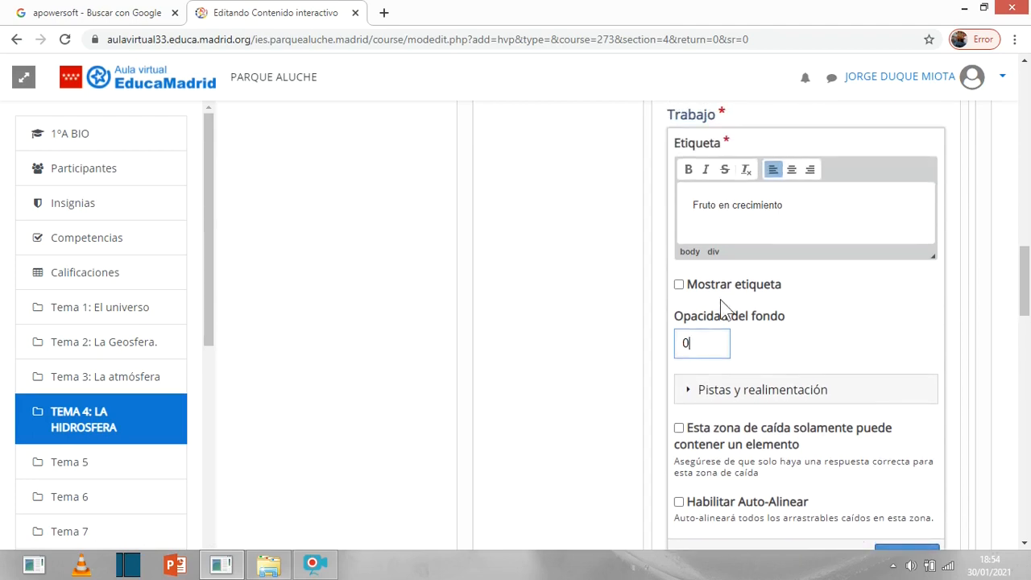
scroll(712, 344, down, 1)
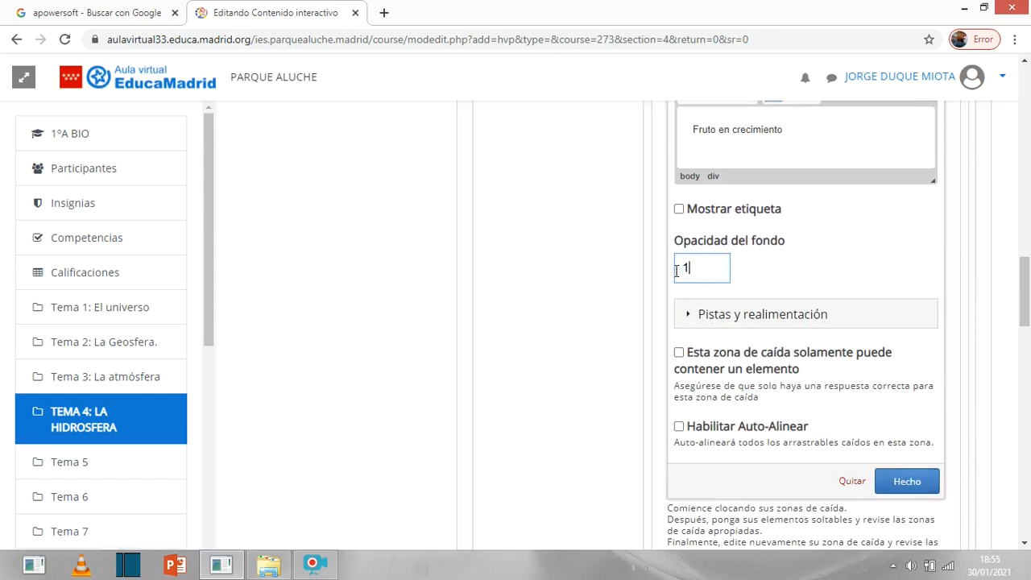
click(906, 482)
Set the "Fruto en crecimiento" zone's background opacity to 0, then enlarge it and place it around the small eggplant
scroll(785, 302, up, 1)
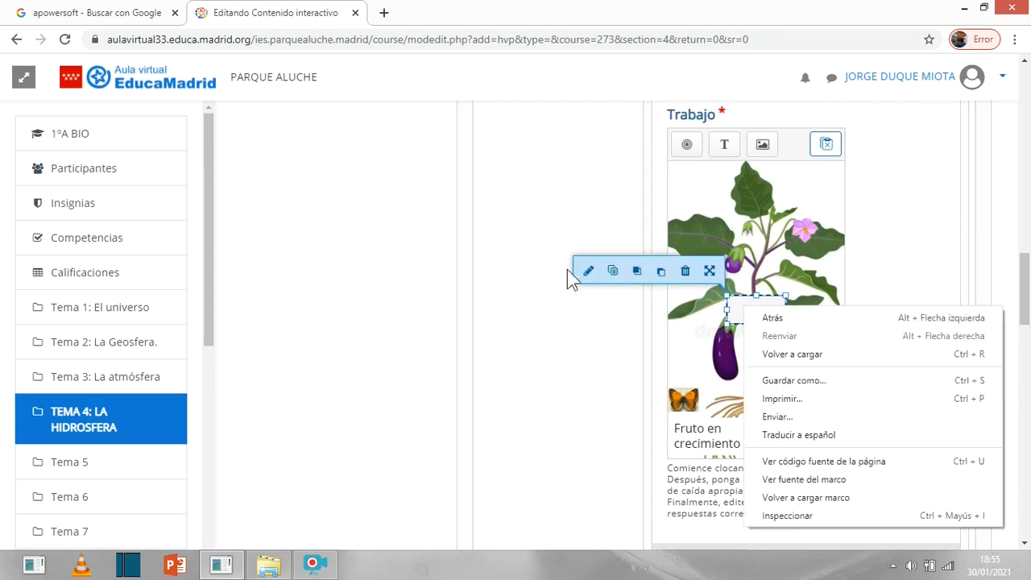
click(587, 272)
drag(726, 278, 665, 283)
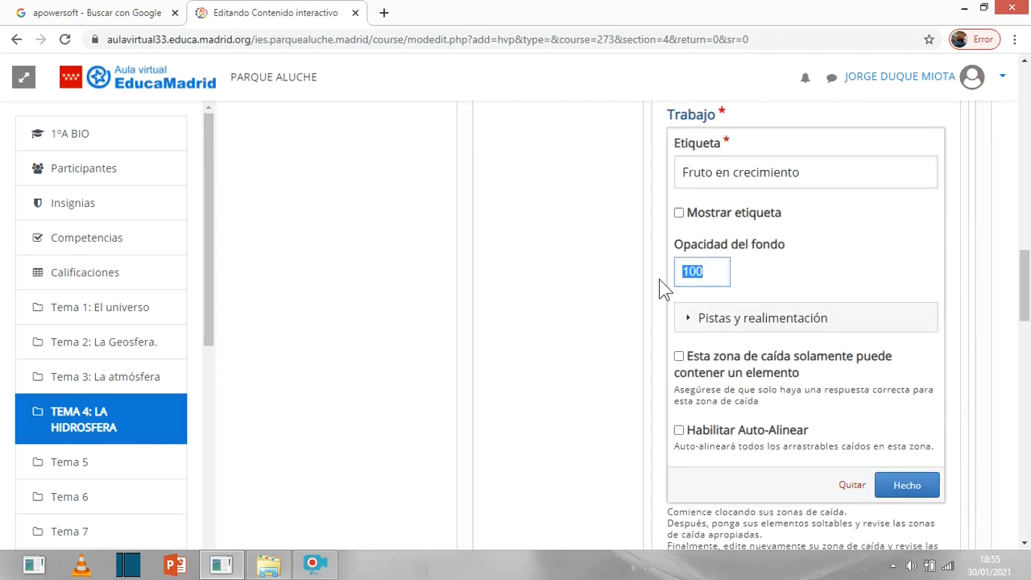
text(0)
click(904, 488)
drag(770, 310, 781, 349)
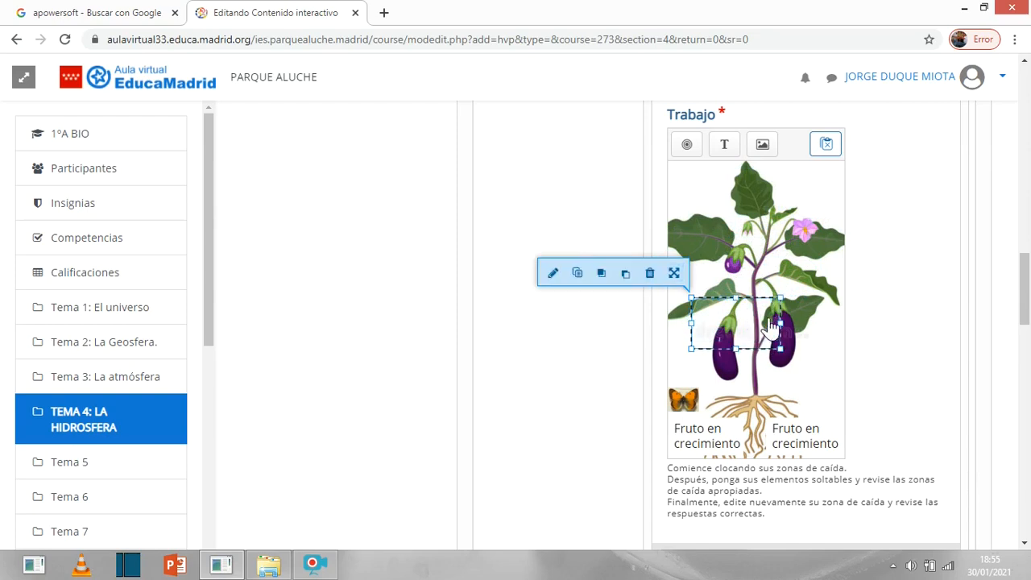
drag(747, 309, 736, 240)
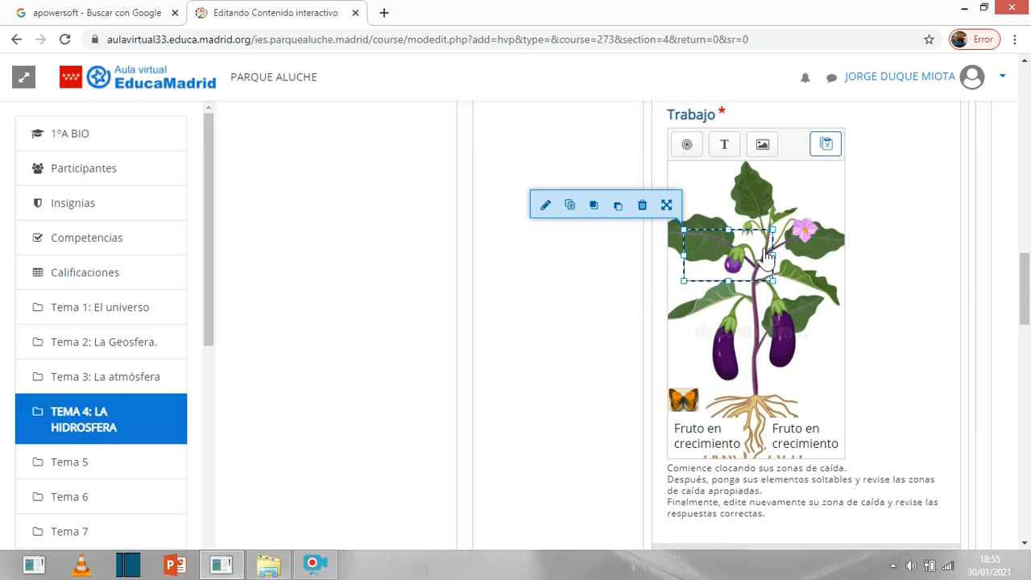
Add a second drop zone labelled "Fruto maduro" to the task image
click(689, 149)
click(743, 172)
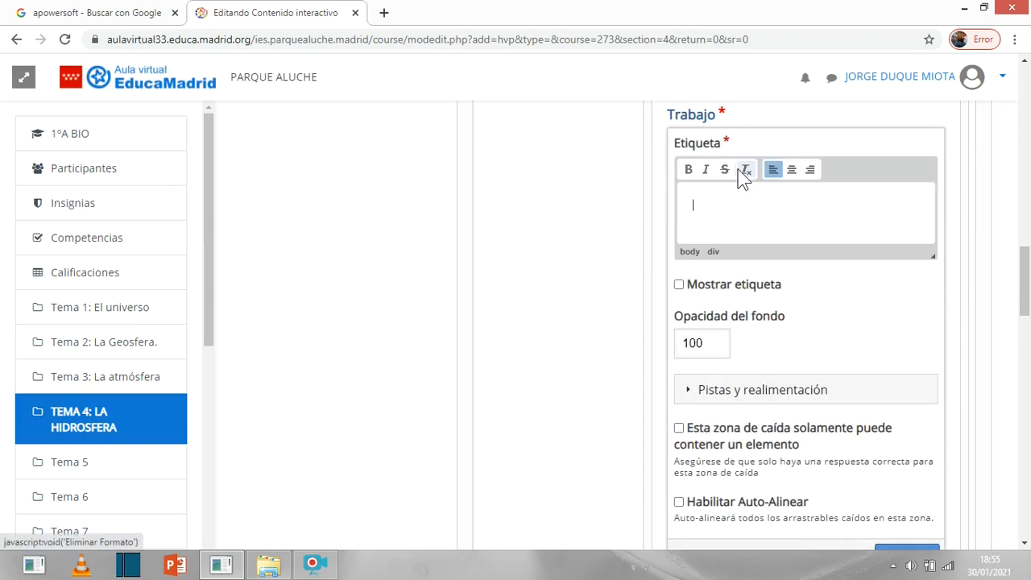
text(Fruto maduro)
scroll(764, 255, down, 1)
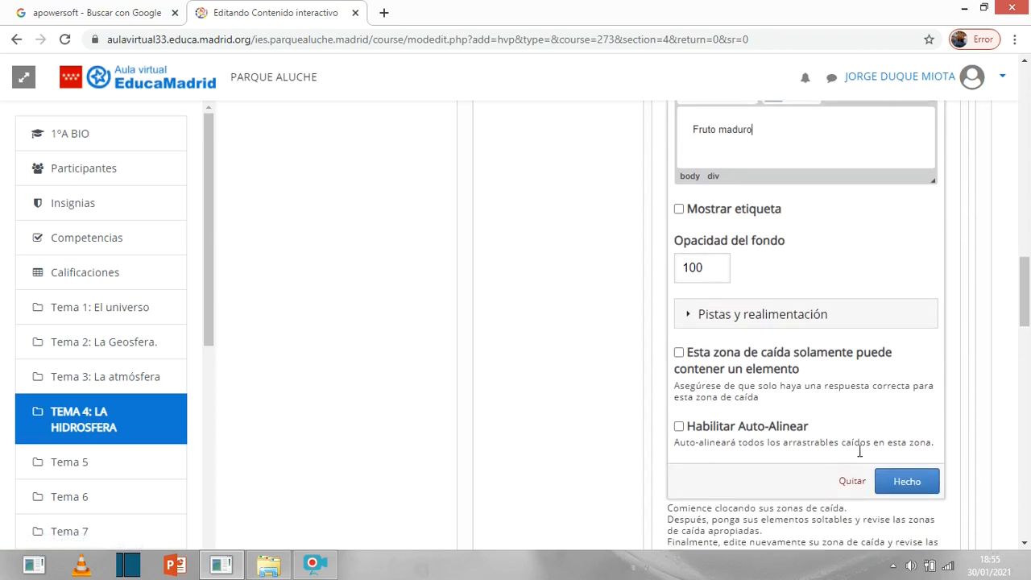
click(907, 482)
Set the "Fruto maduro" zone's background opacity to 0 and fit it around the two large eggplants
click(762, 237)
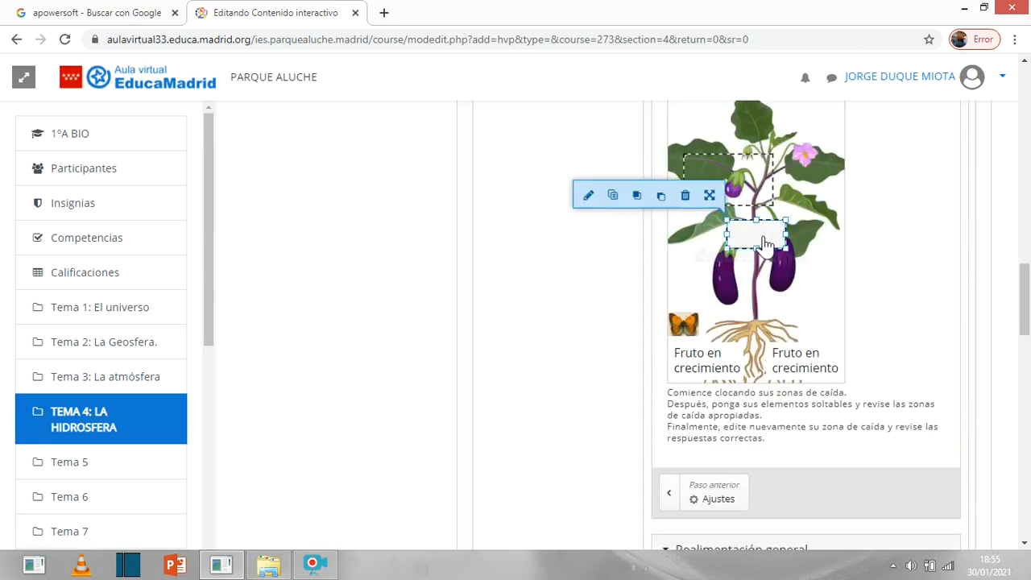
click(588, 195)
drag(714, 197, 671, 206)
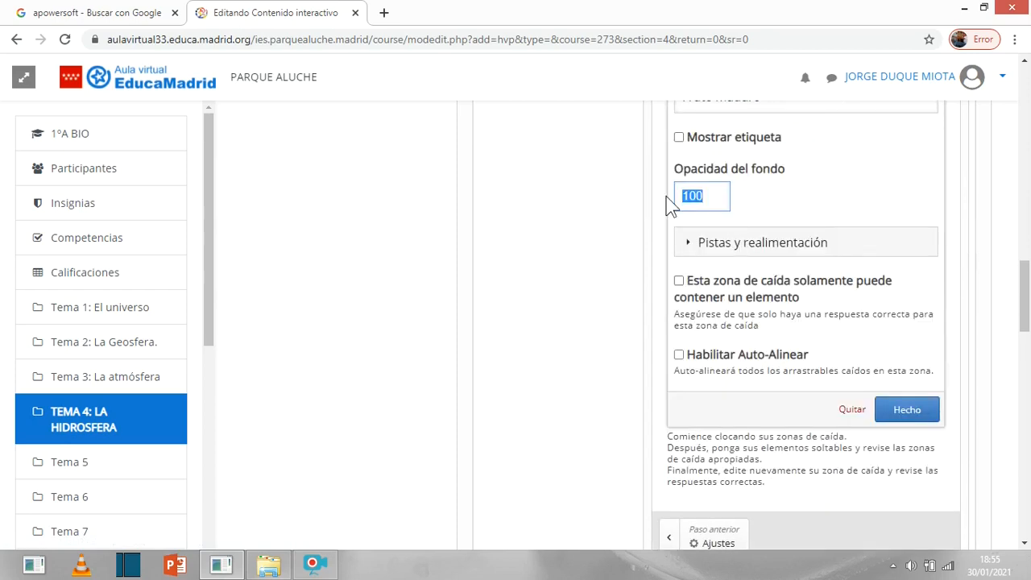
text(0)
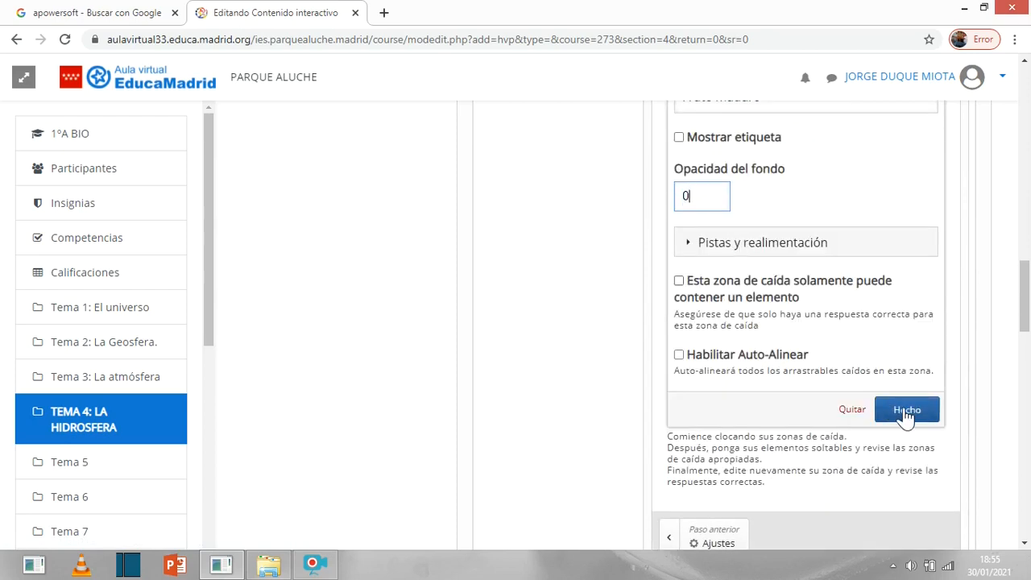
click(907, 409)
click(730, 253)
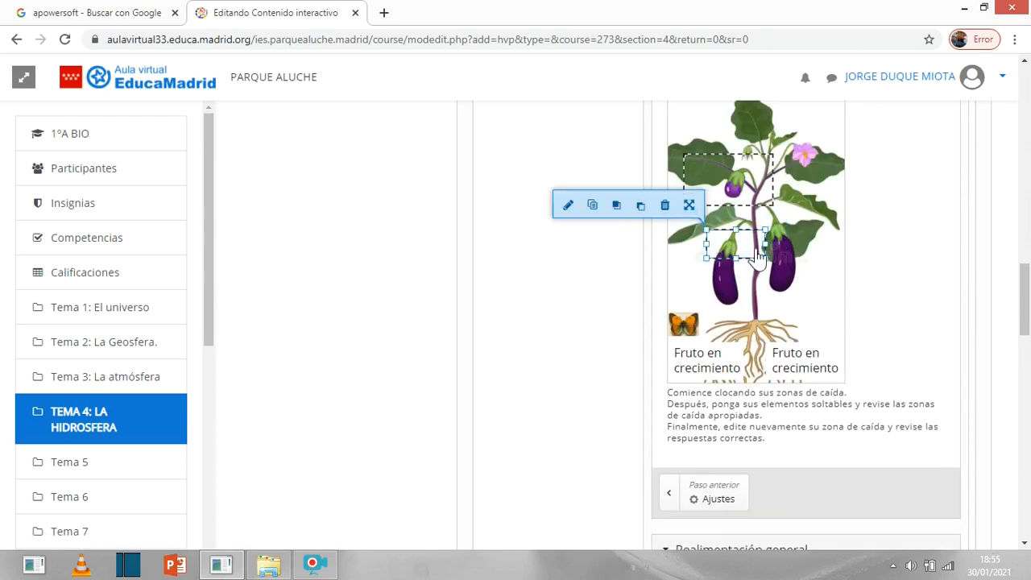
drag(765, 258, 805, 308)
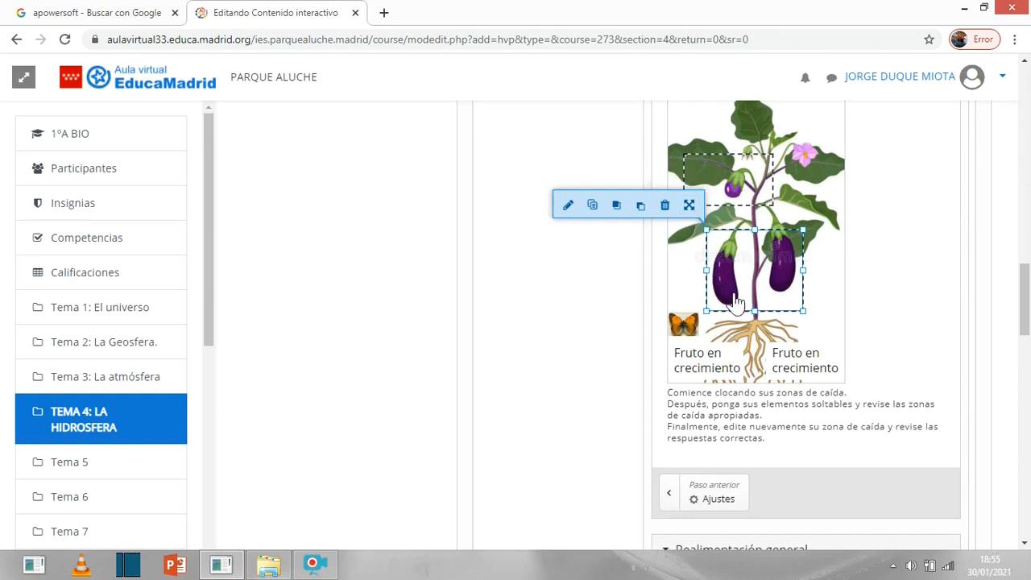
Add a third drop zone labelled "Mariposa" with a background opacity of 0
scroll(694, 217, up, 2)
click(687, 221)
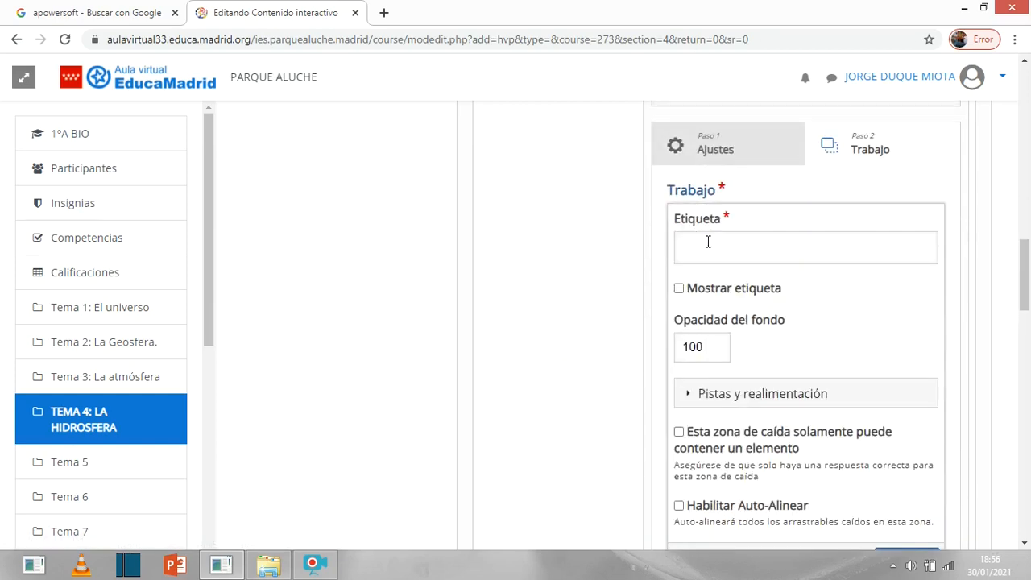
click(718, 249)
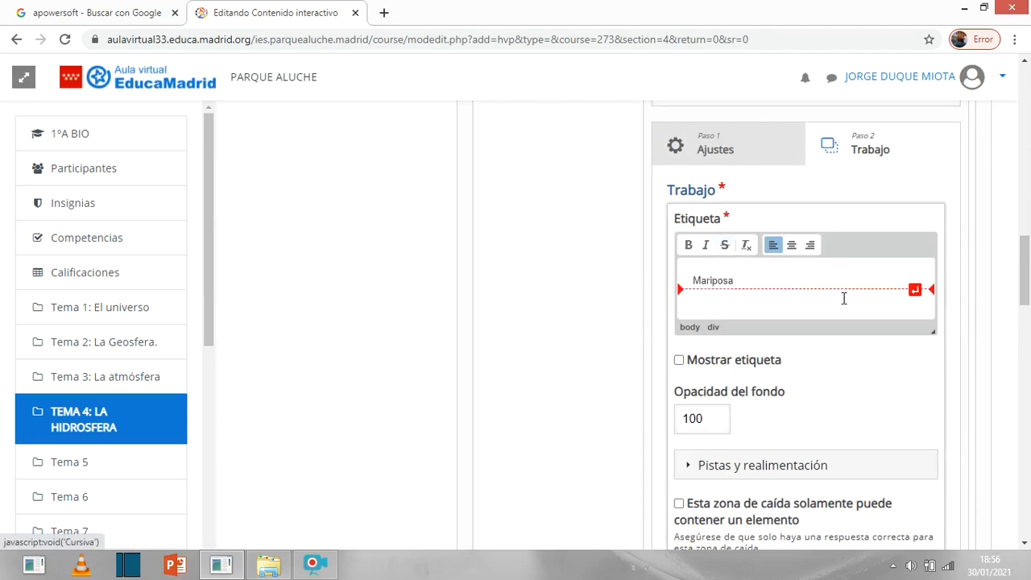
scroll(835, 310, down, 2)
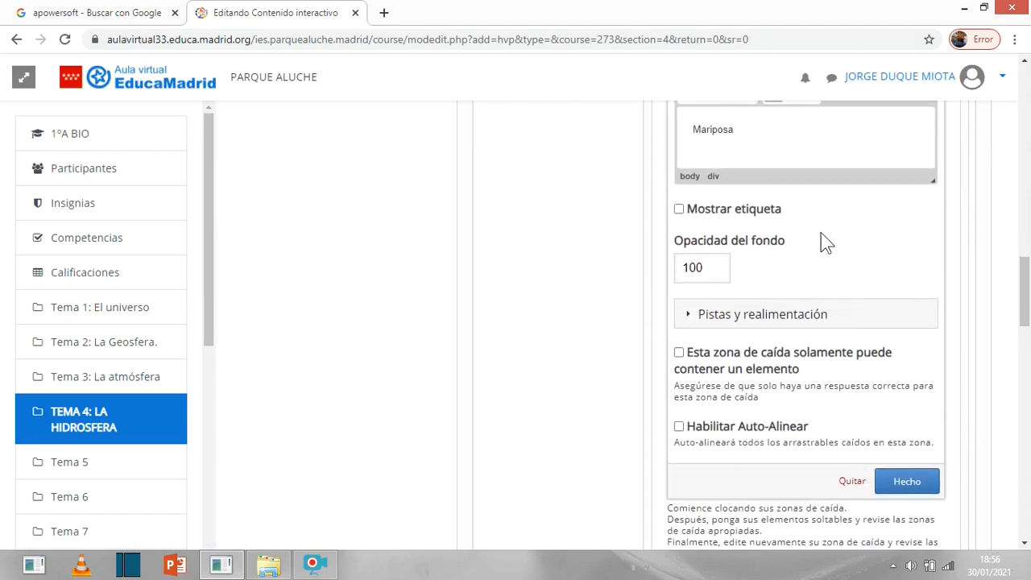
scroll(822, 242, down, 1)
drag(714, 193, 654, 191)
text(0)
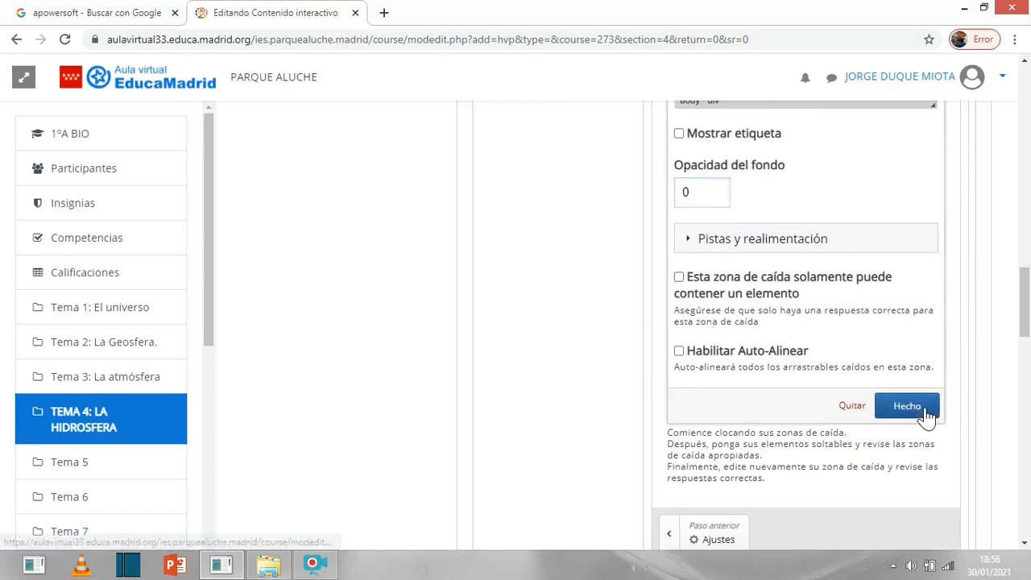
click(896, 409)
Move the "Mariposa" zone onto the pink flower and resize it to surround the flower
scroll(816, 234, up, 2)
drag(774, 310, 803, 252)
click(819, 207)
drag(804, 208, 810, 207)
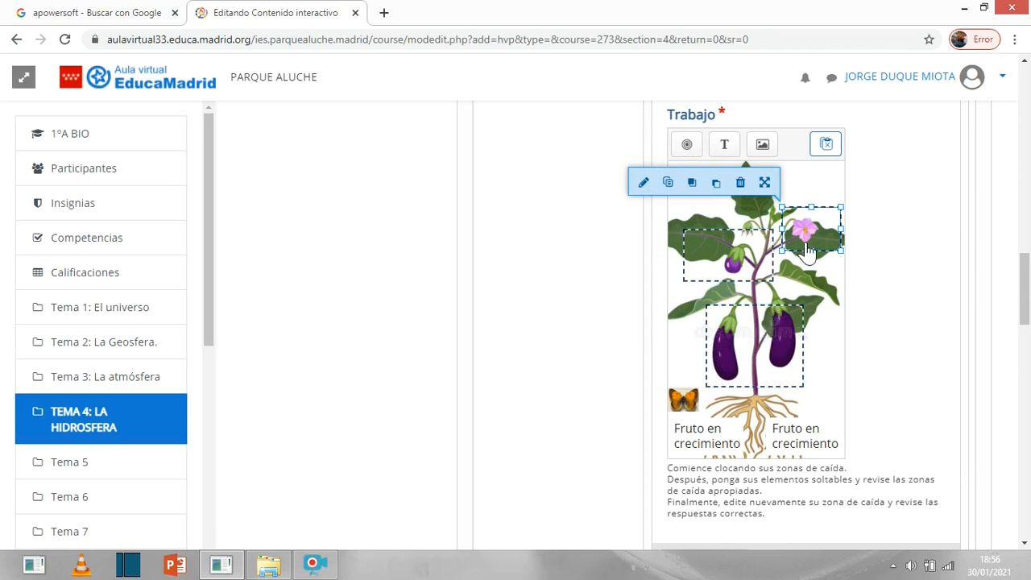
click(614, 432)
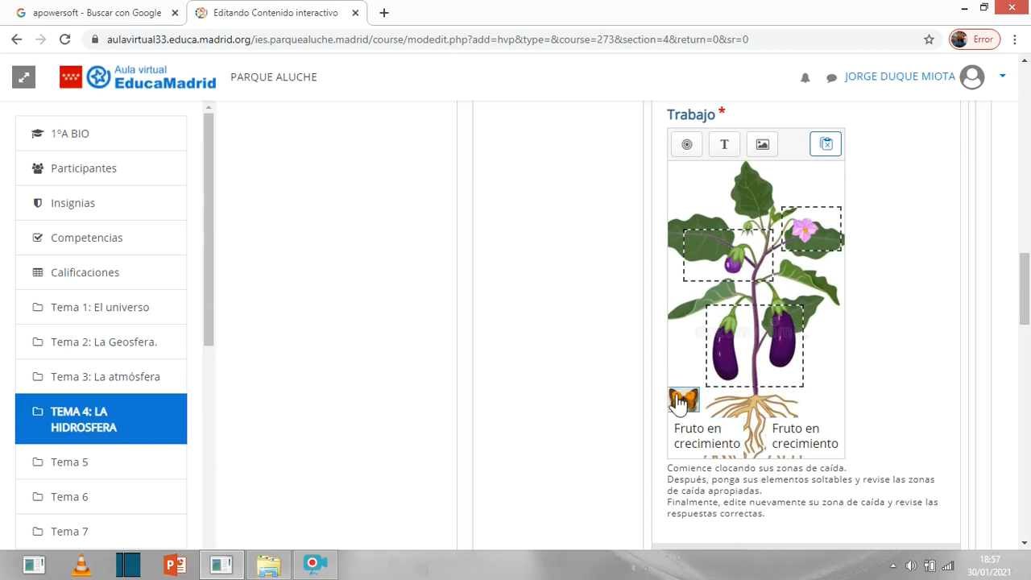
Make the lower-right "Fruto en crecimiento" label droppable in the "Fruto en crecimiento" zone and save the element
click(793, 443)
click(626, 394)
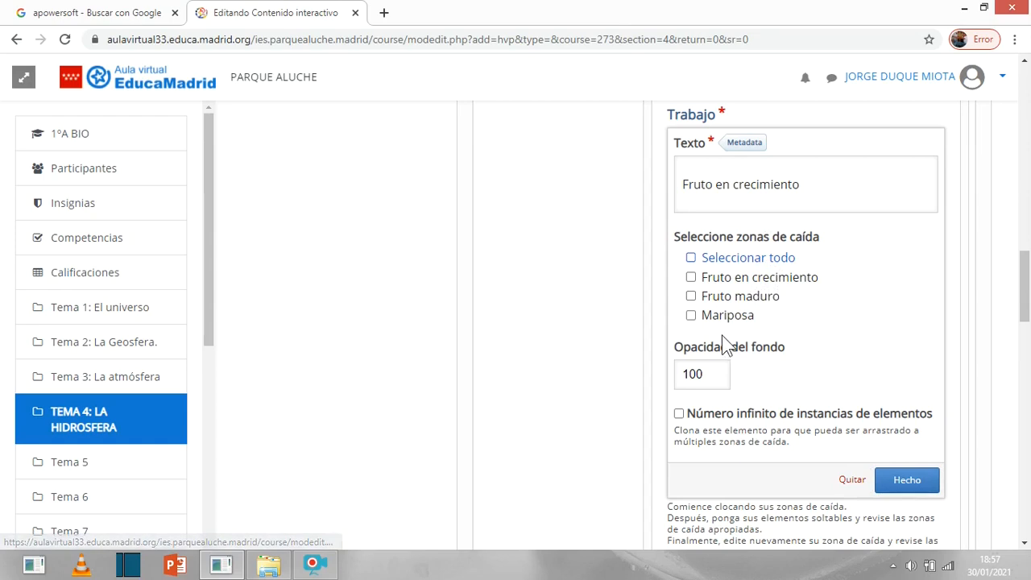
click(722, 279)
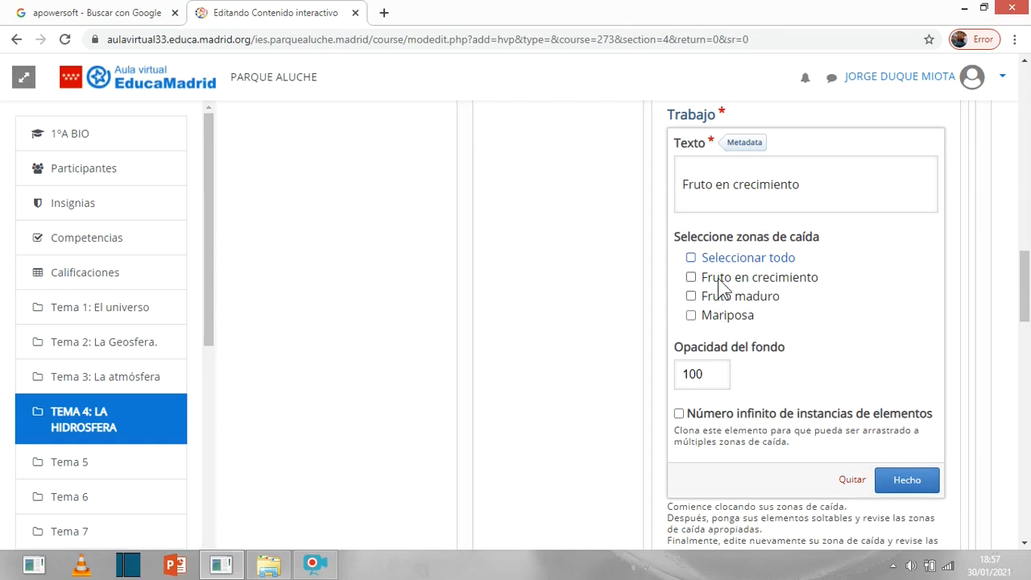
click(909, 482)
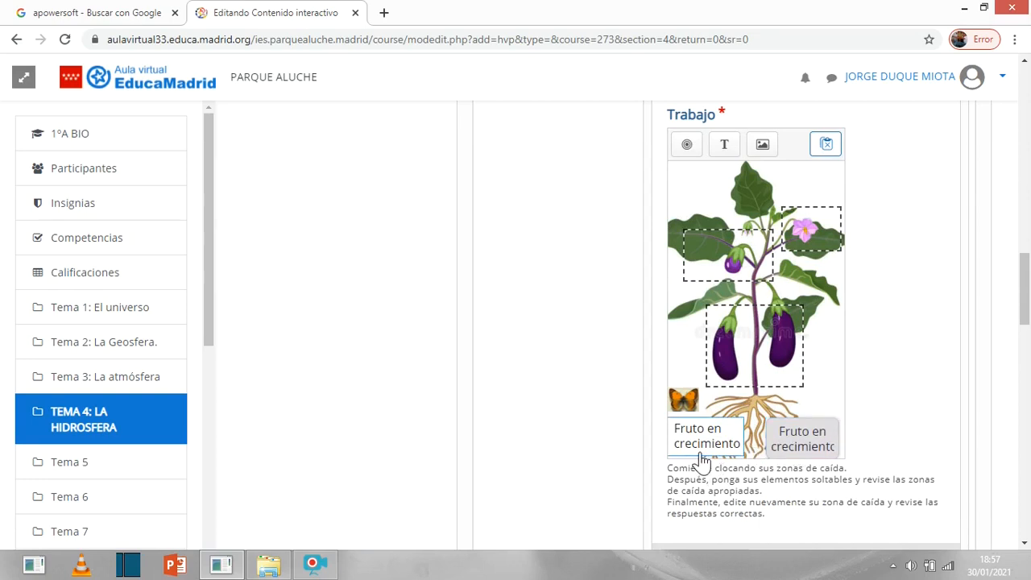
Move the lower-left "Fruto en crecimiento" label slightly to the right, away from the edge of the plant image
drag(708, 443, 726, 443)
click(792, 442)
click(750, 442)
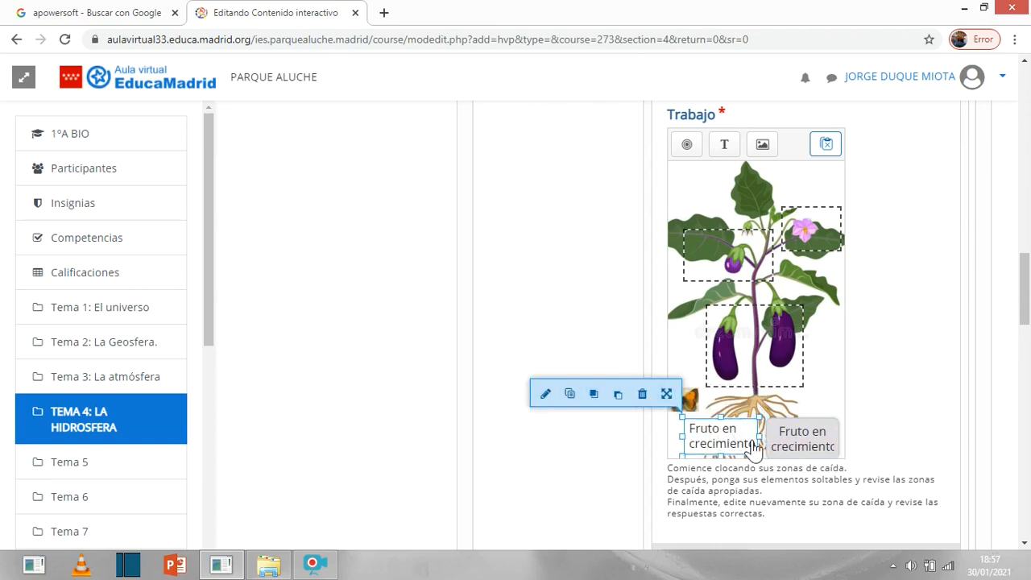
Reword the lower-left label as "Fruto maduro", make it droppable in the "Fruto maduro" zone and save the element
click(545, 394)
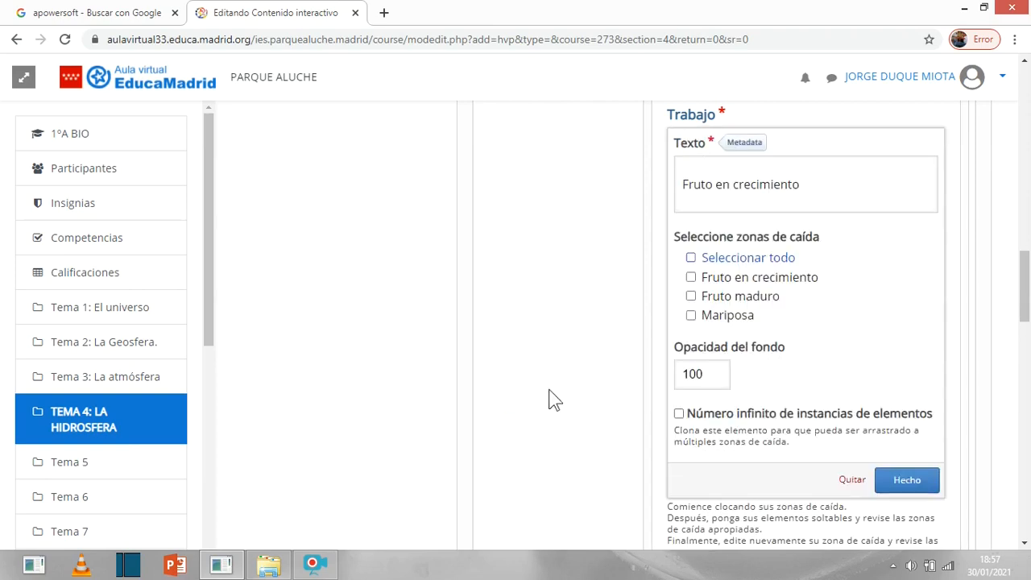
click(748, 194)
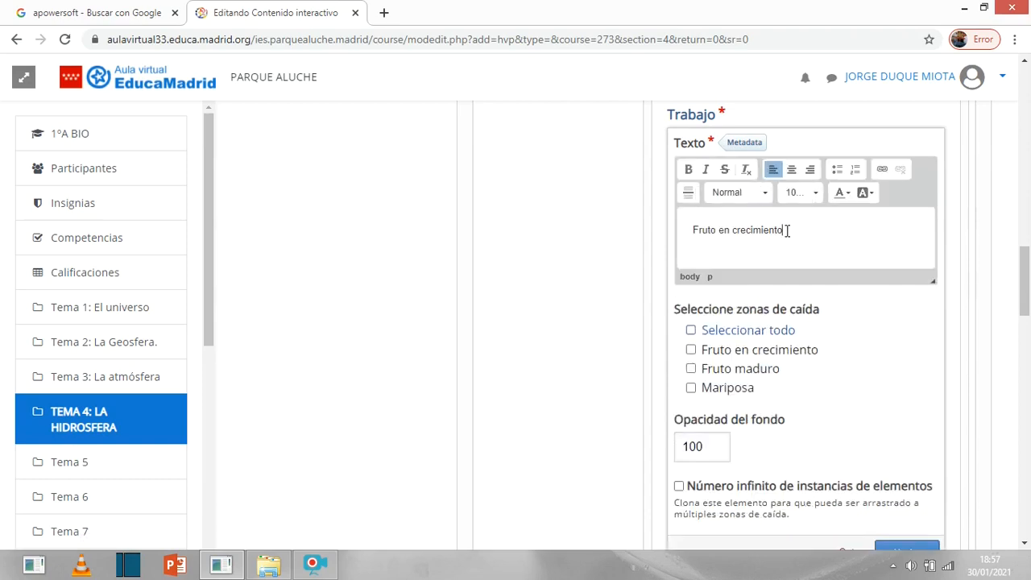
drag(783, 229, 724, 230)
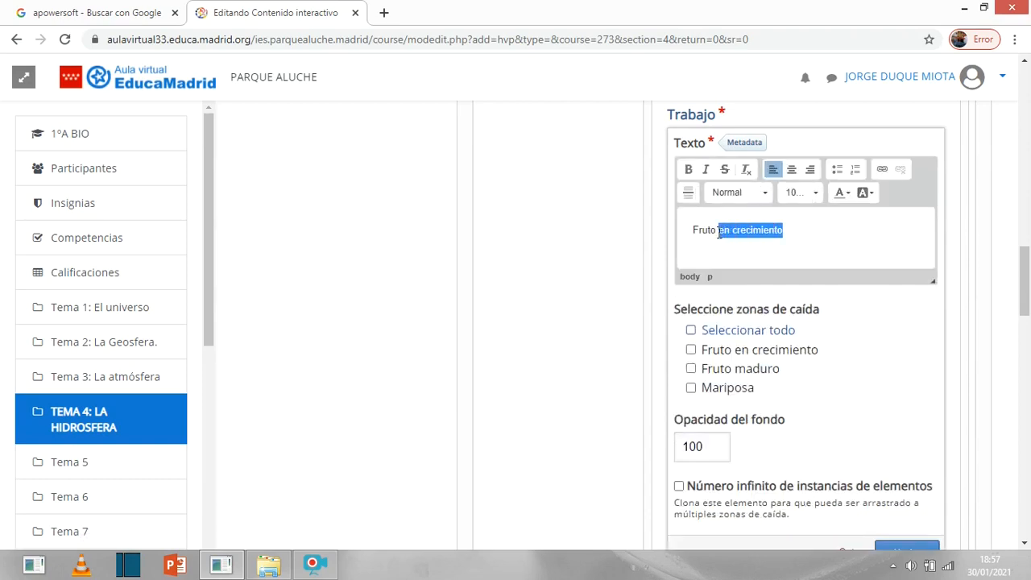
key(BackSpace)
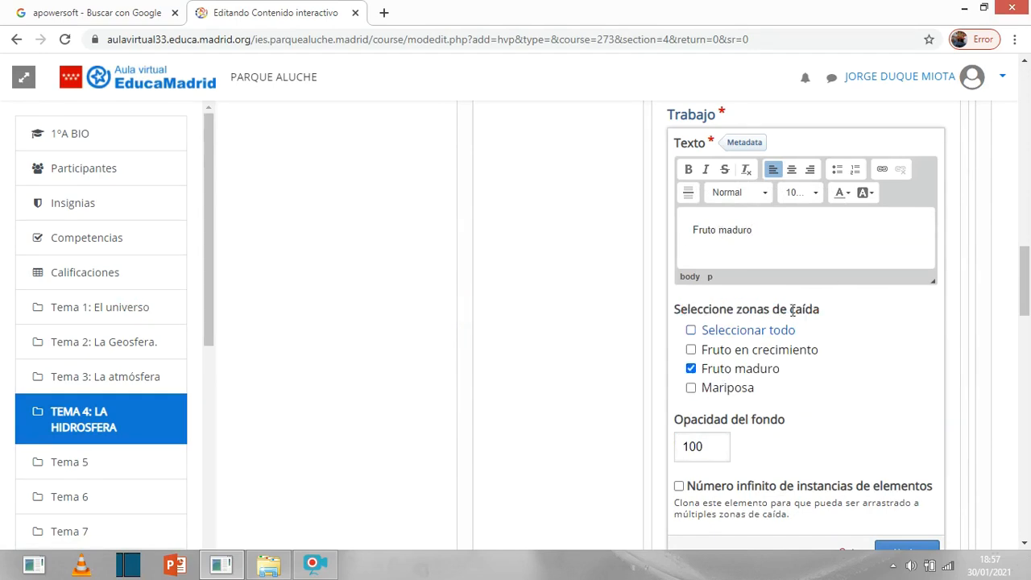
scroll(773, 284, down, 1)
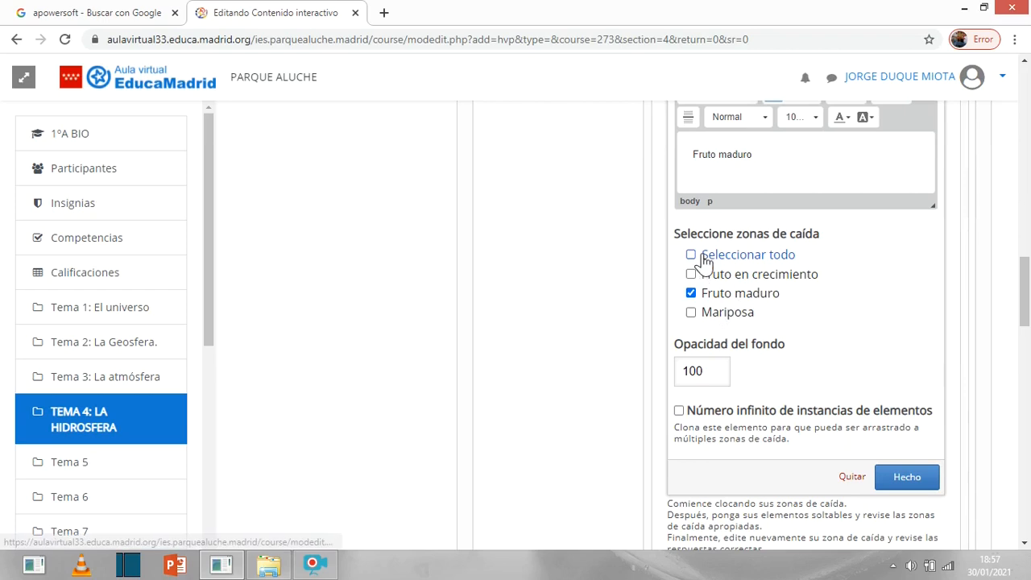
click(907, 477)
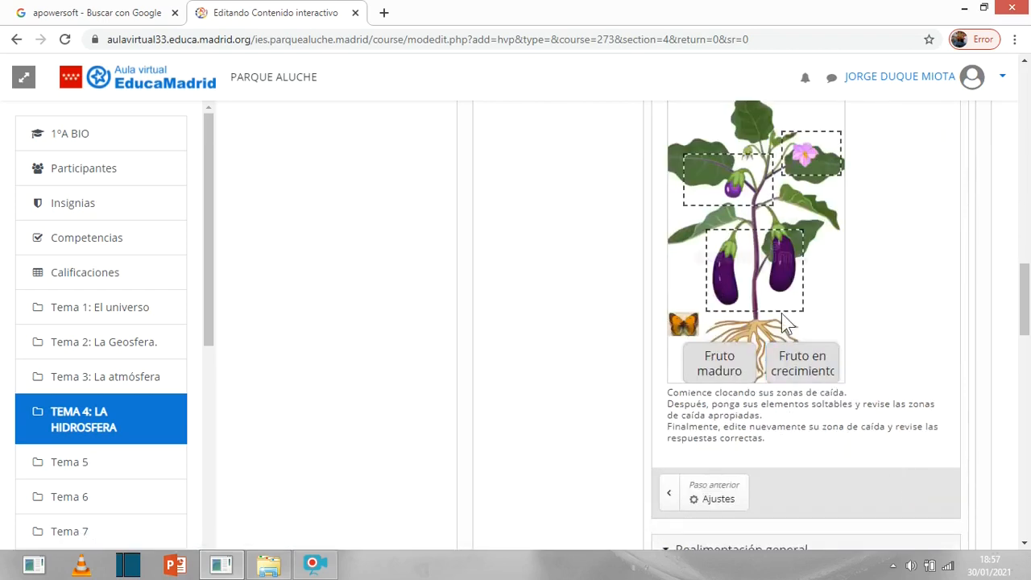
Make the butterfly image droppable in the "Mariposa" zone and save the element
scroll(749, 347, up, 1)
click(685, 401)
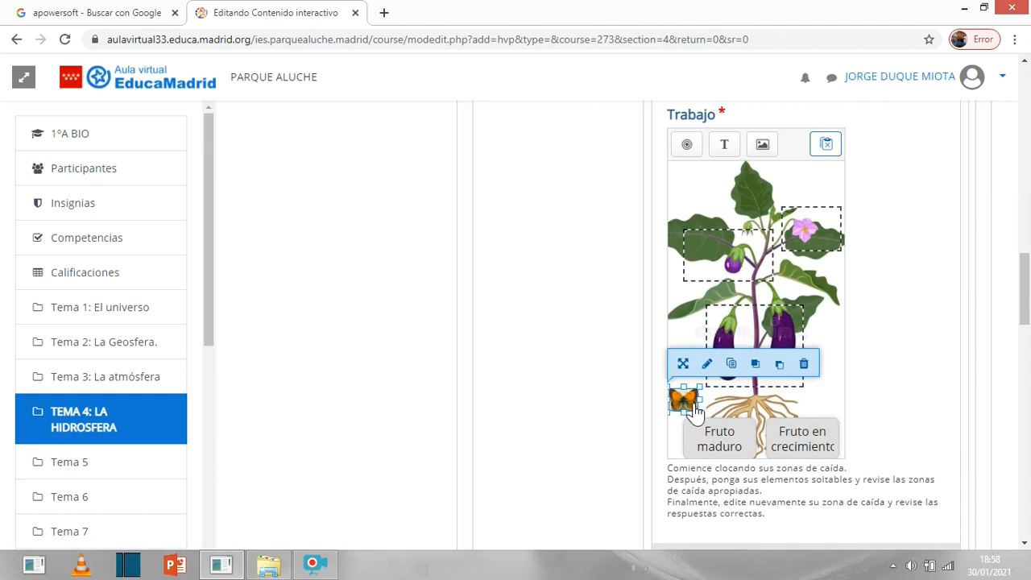
click(707, 364)
scroll(713, 274, down, 2)
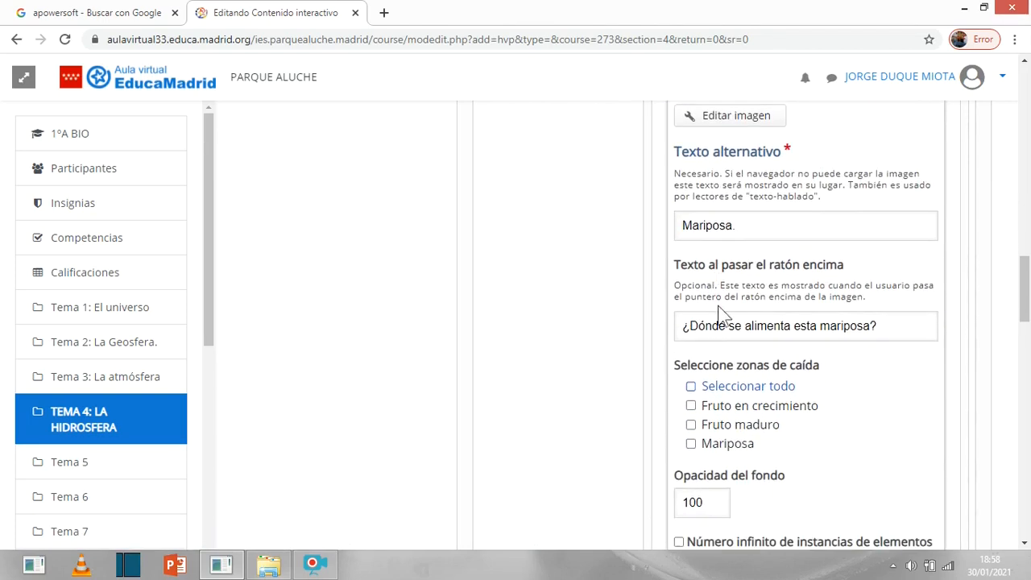
click(692, 444)
scroll(793, 451, down, 1)
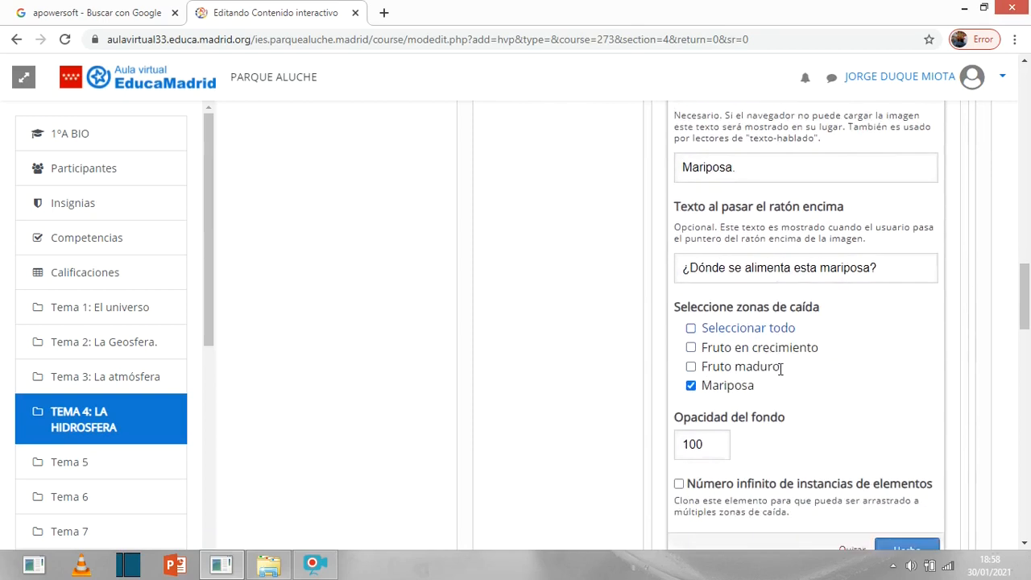
scroll(781, 403, down, 2)
click(916, 456)
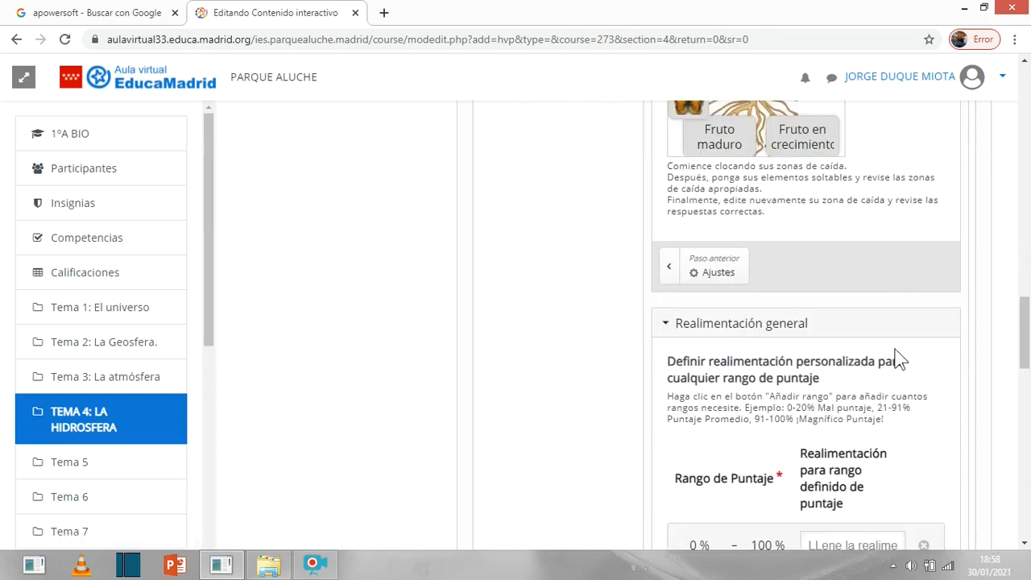
Set the butterfly image as the correct element for the "Mariposa" drop zone around the pink flower and save the zone
scroll(899, 360, up, 4)
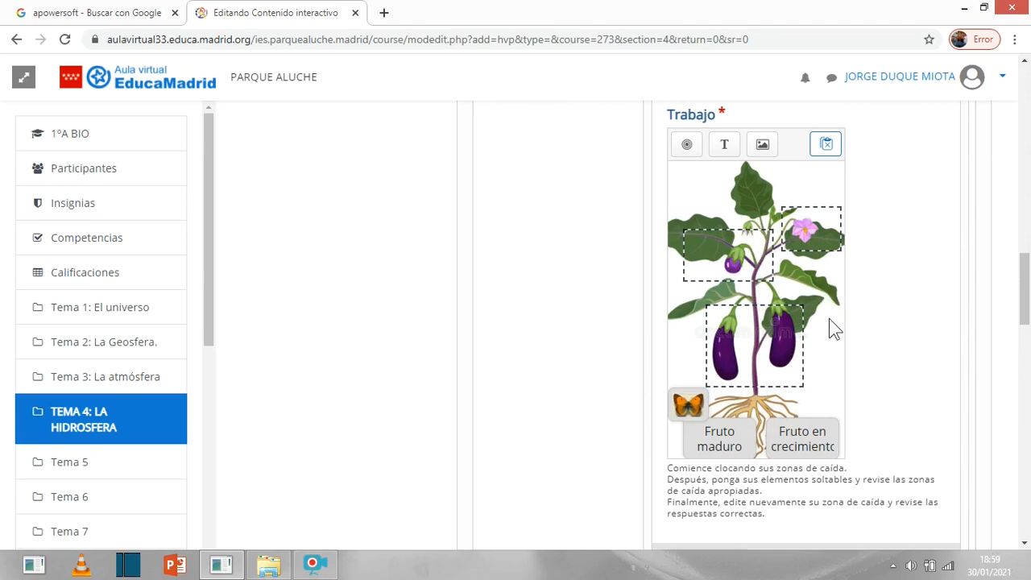
click(813, 240)
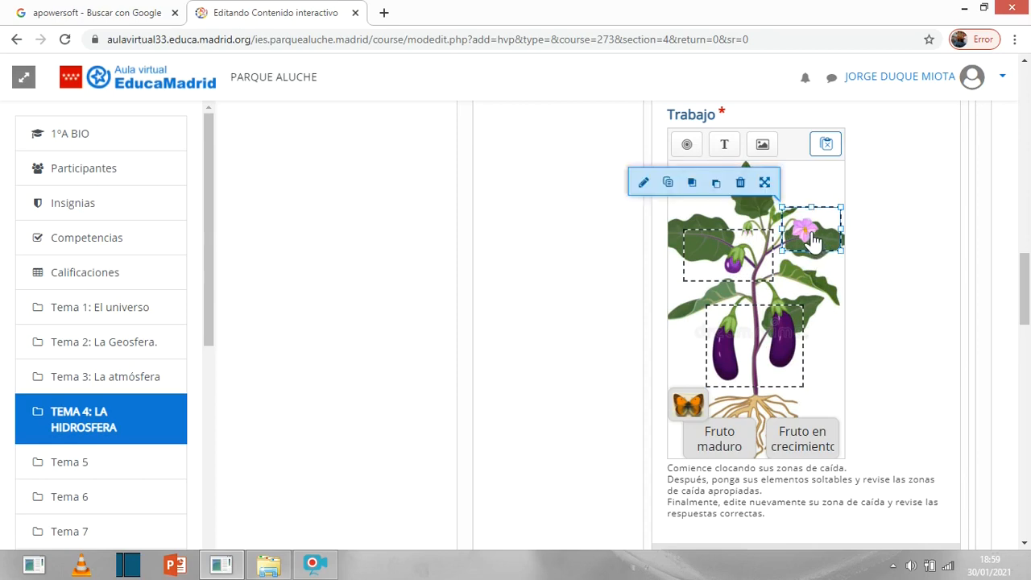
click(643, 184)
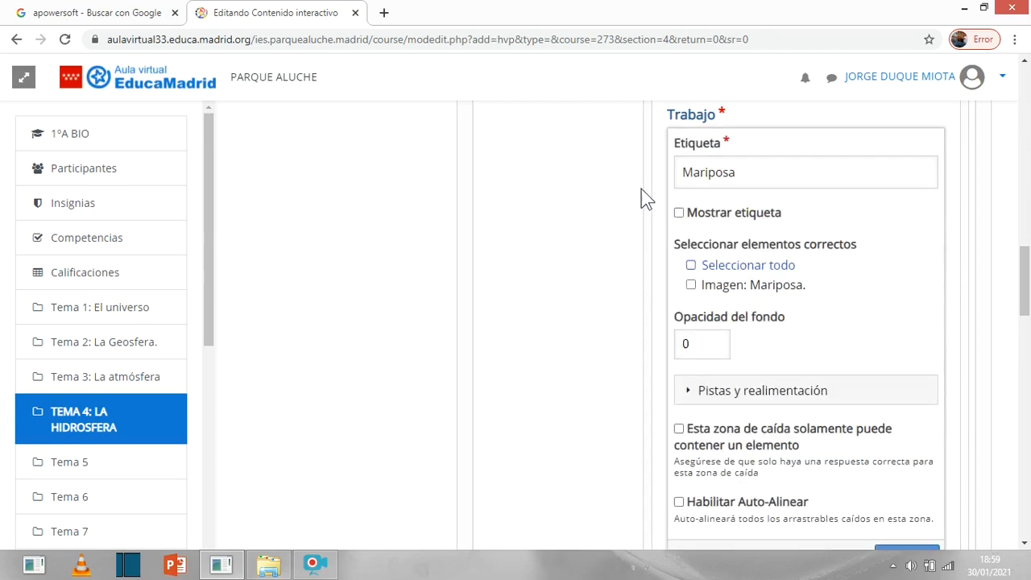
click(691, 286)
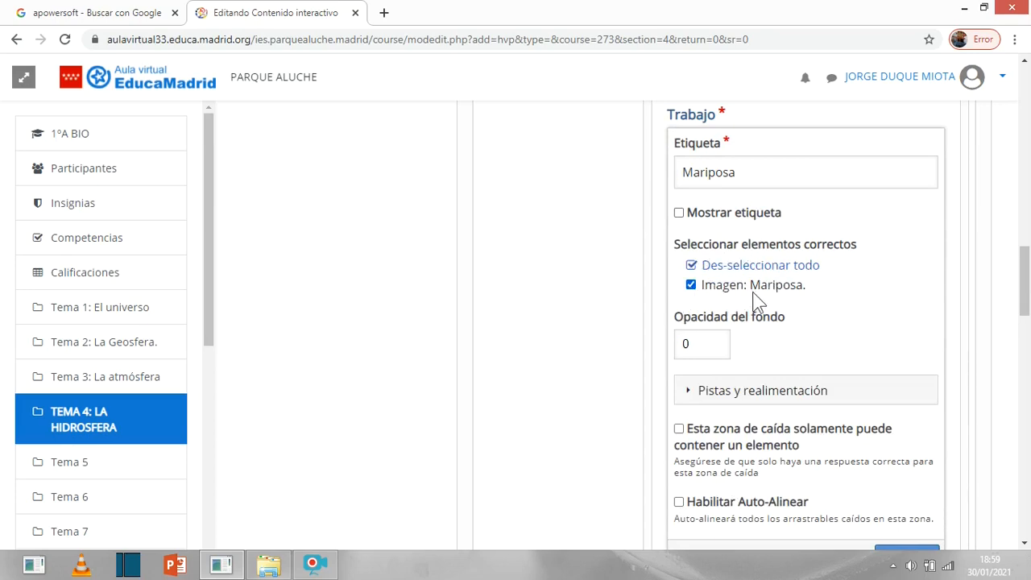
scroll(794, 298, down, 1)
click(916, 483)
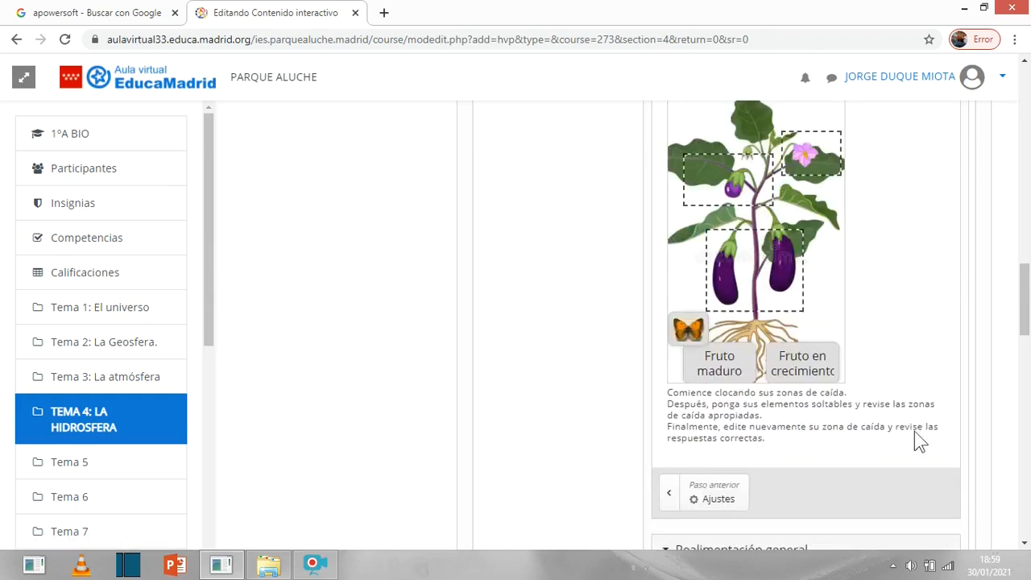
Set the "Fruto maduro" text as the correct element for the drop zone around the two large eggplants and save it
click(759, 276)
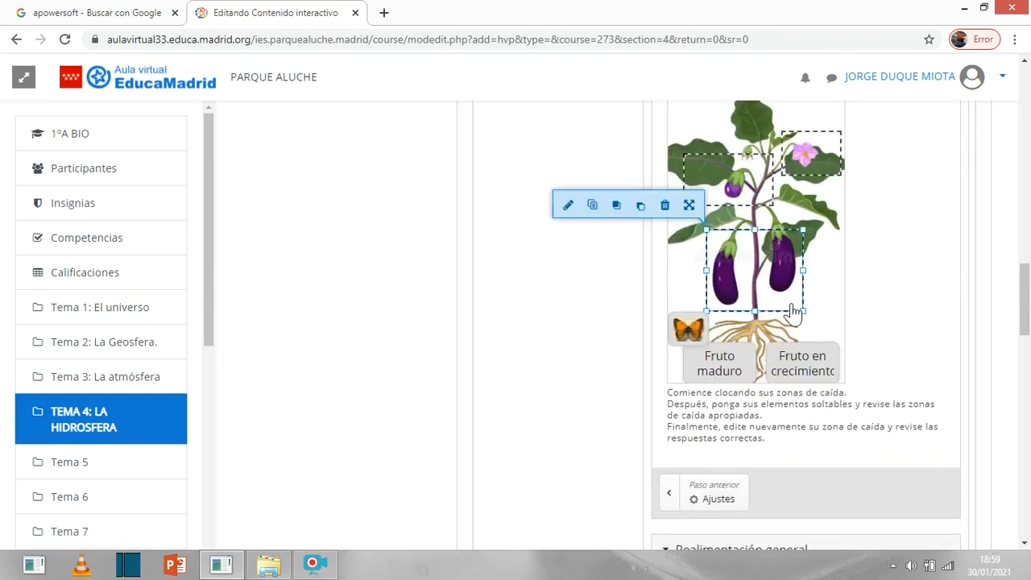
click(569, 208)
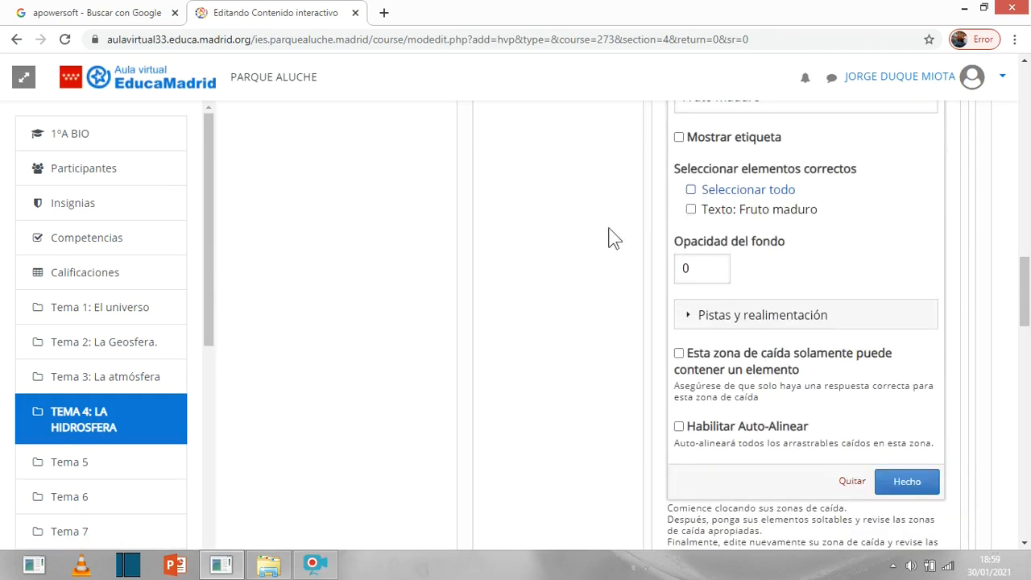
click(690, 210)
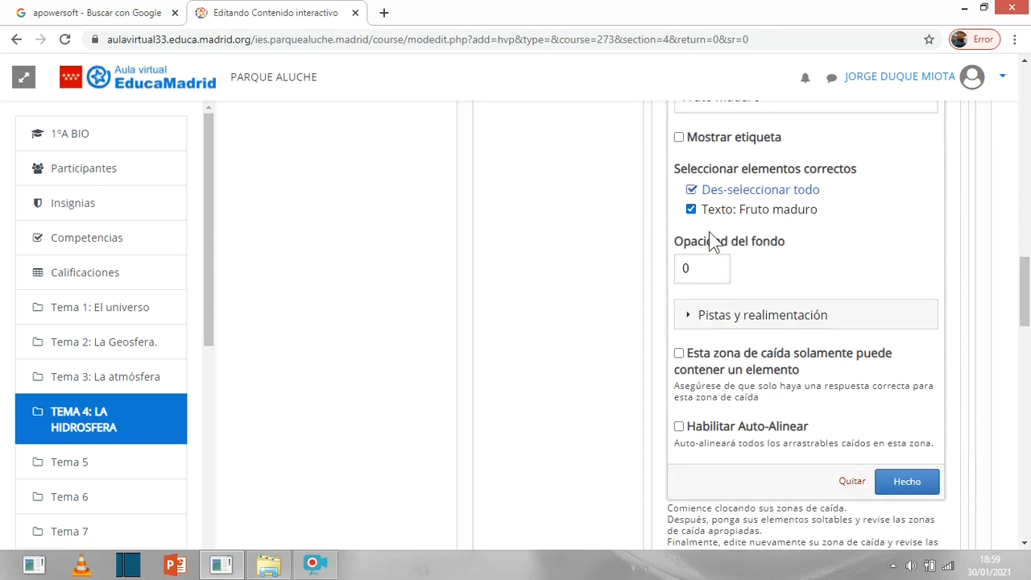
click(907, 481)
Set the "Fruto en crecimiento" text as the correct element for the drop zone around the small eggplant and save it
click(747, 202)
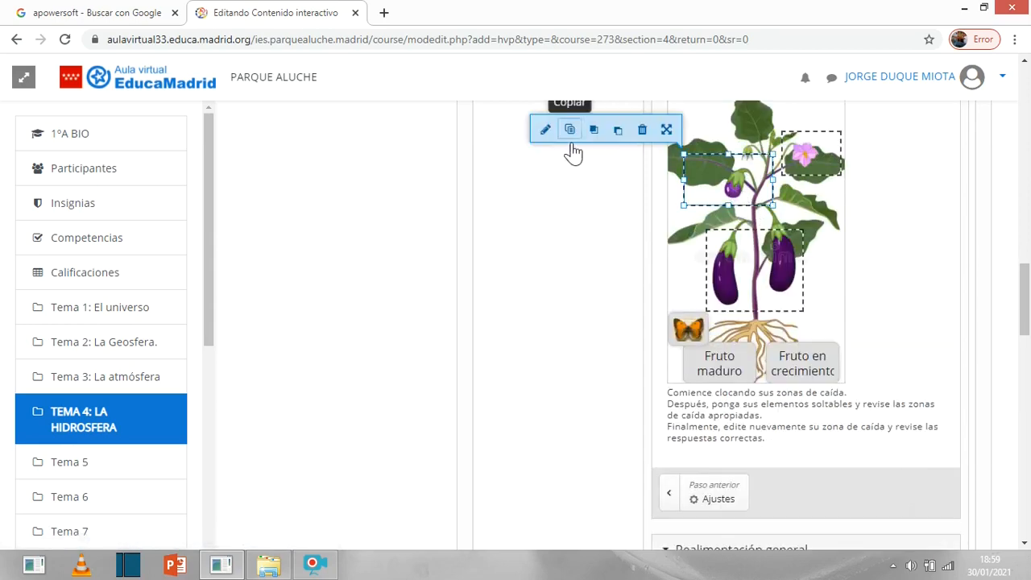
click(546, 130)
click(691, 210)
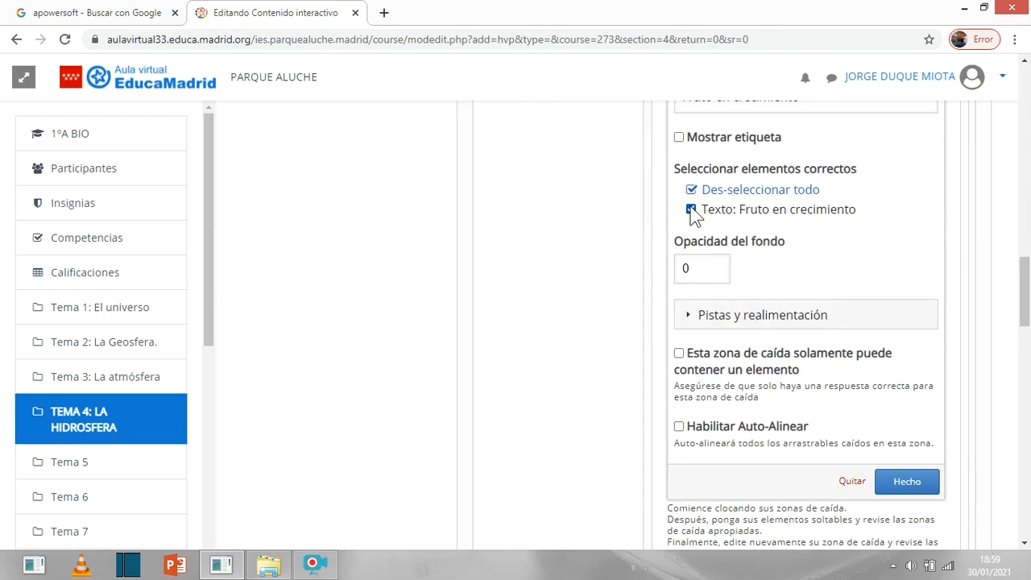
click(910, 483)
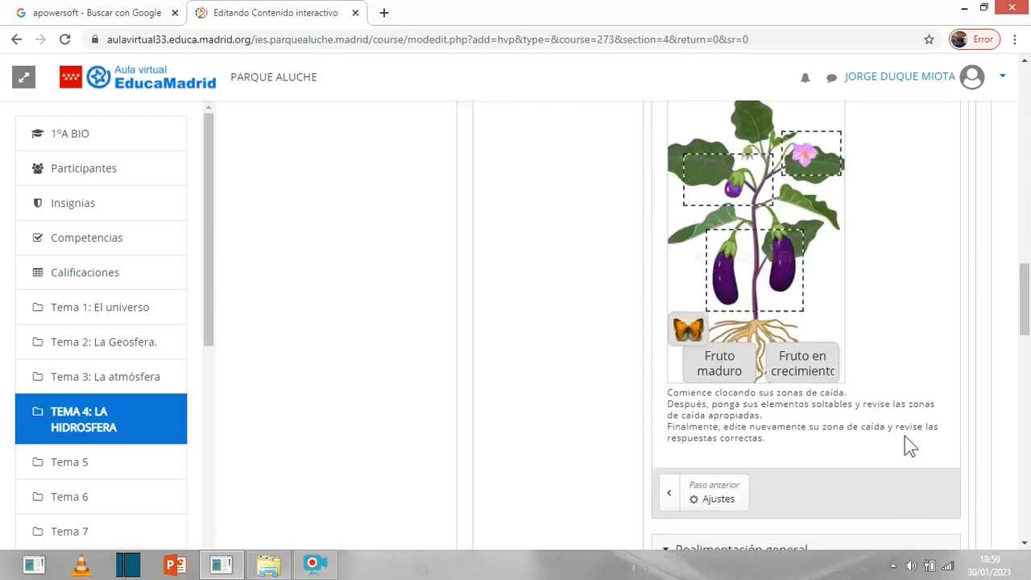
Review the drop zones and draggable elements laid out on the plant image of the Drag and Drop question
scroll(794, 209, up, 2)
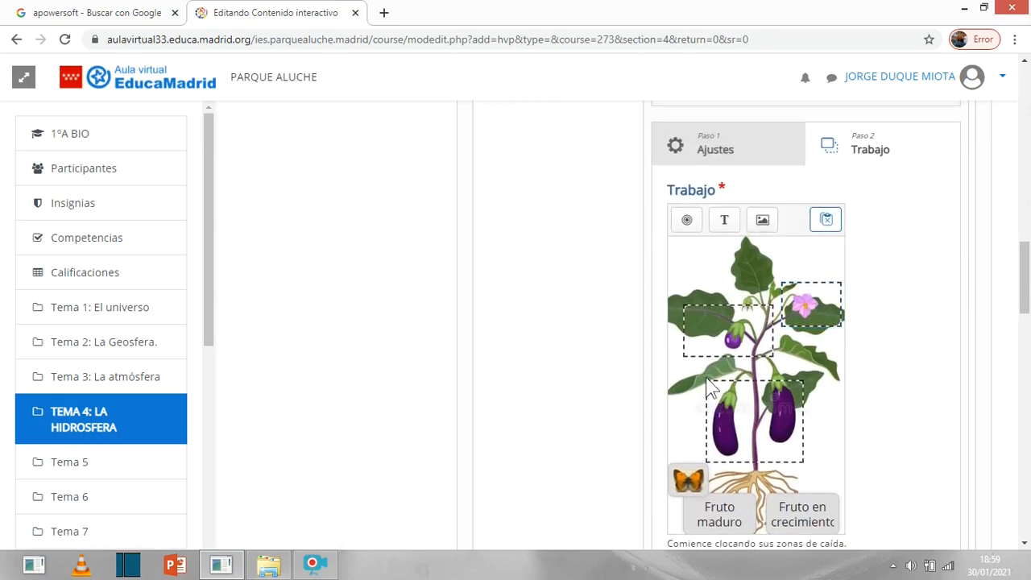
scroll(722, 342, down, 1)
scroll(809, 338, down, 1)
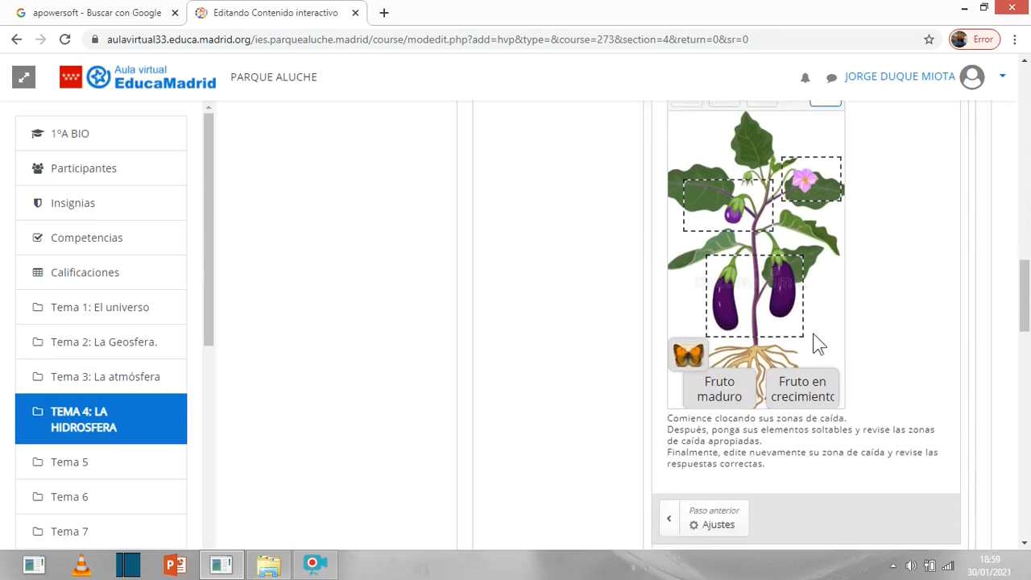
scroll(806, 334, down, 1)
scroll(799, 298, up, 1)
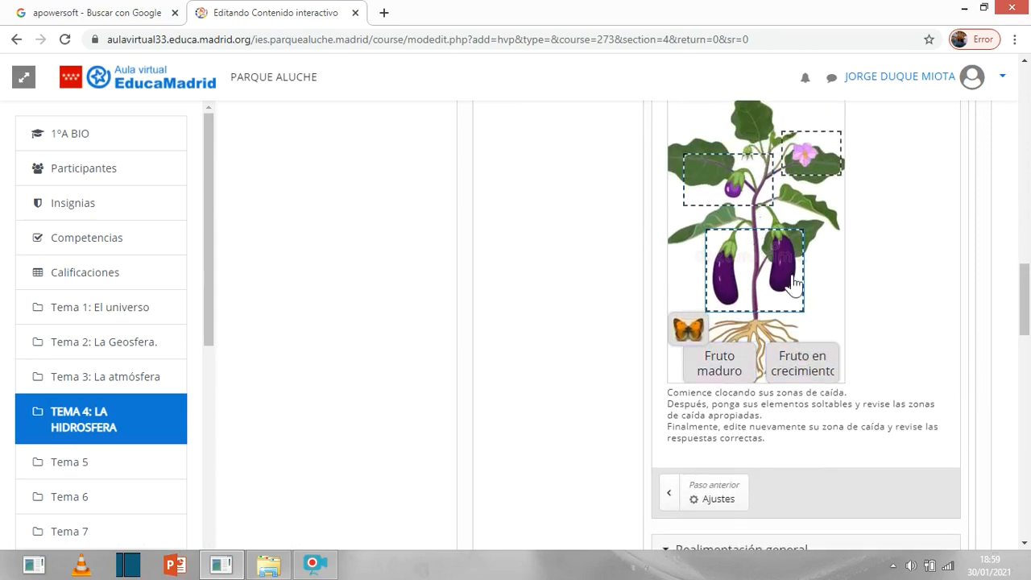
scroll(807, 312, up, 1)
scroll(798, 289, up, 1)
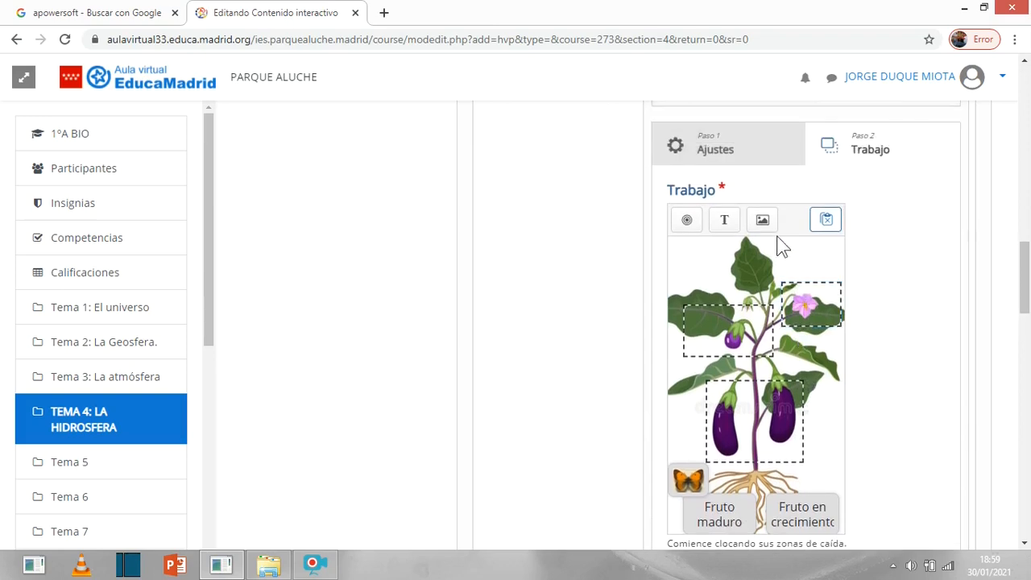
scroll(778, 250, down, 1)
scroll(773, 254, down, 1)
scroll(720, 361, down, 1)
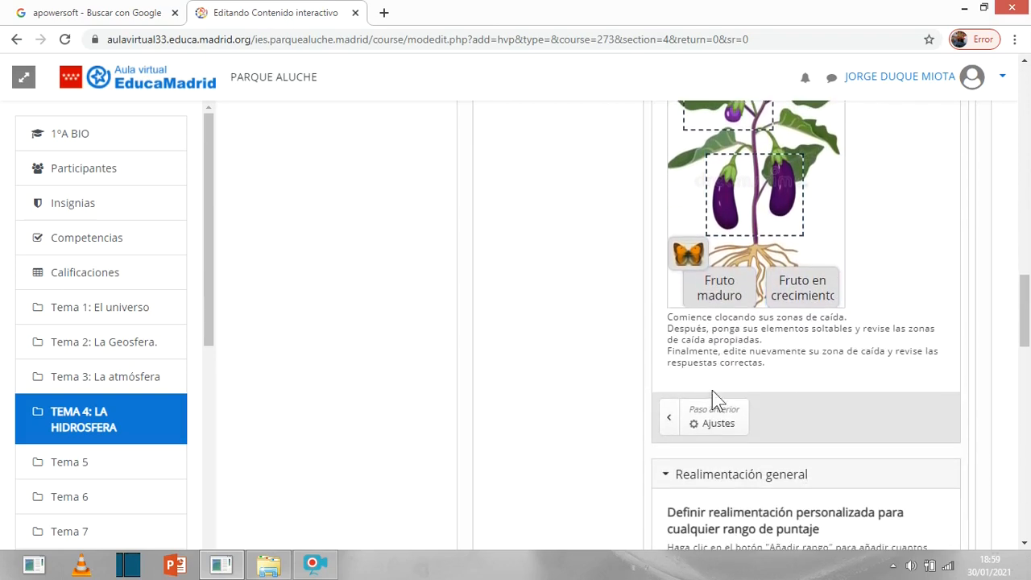
Add a third question to the set and choose Fill in the Blanks as its type
scroll(756, 292, up, 6)
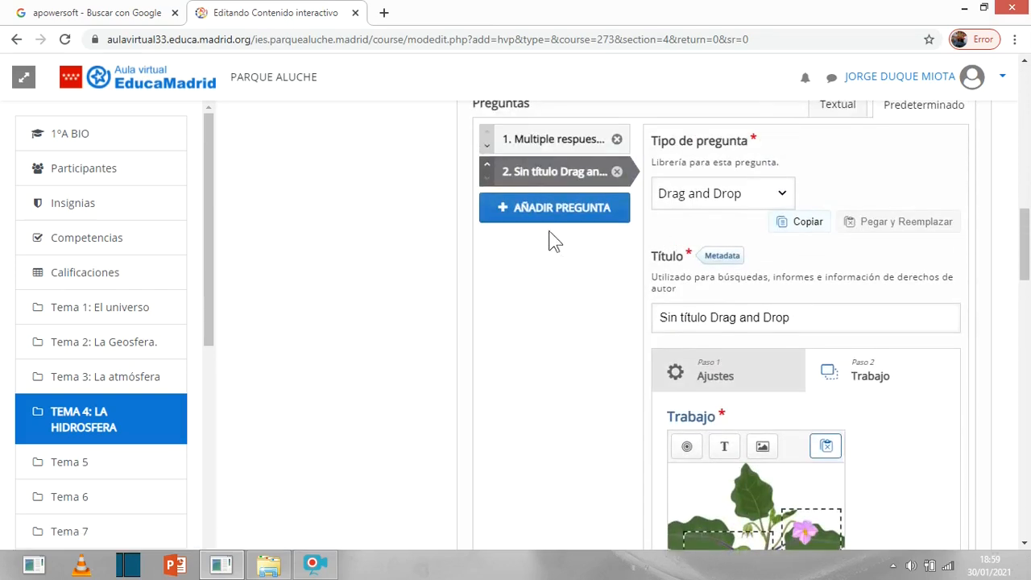
click(545, 211)
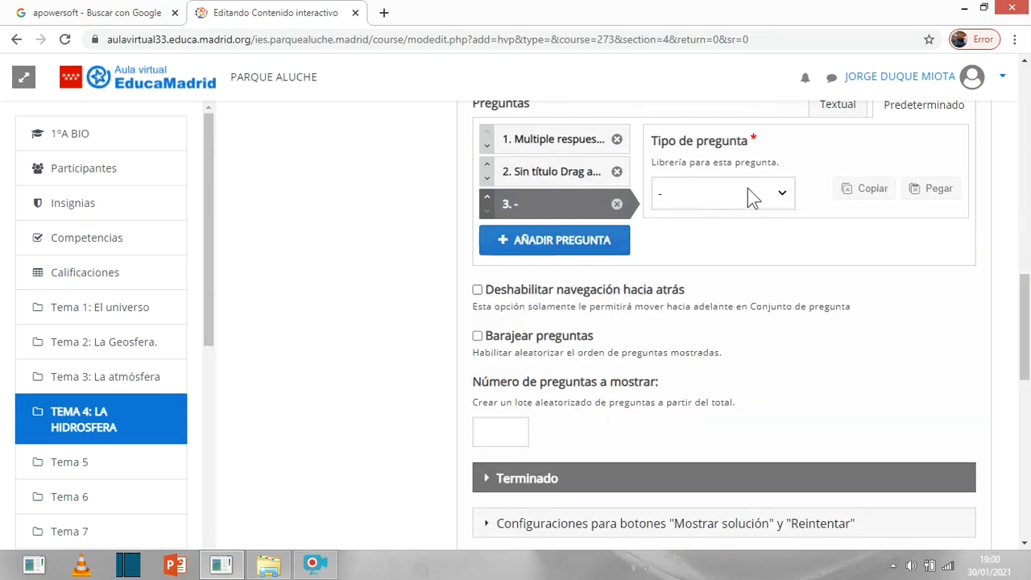
click(774, 194)
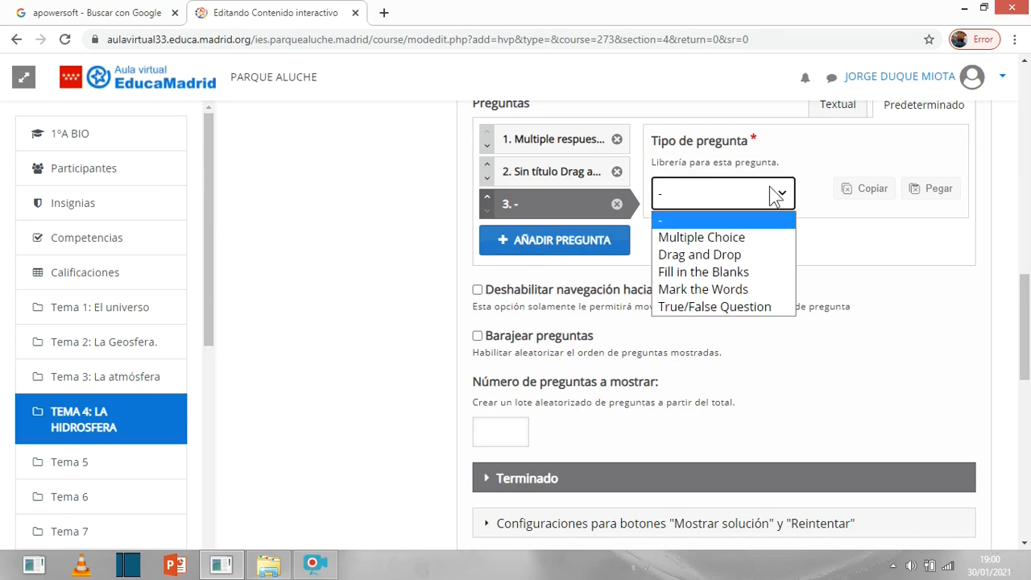
click(710, 274)
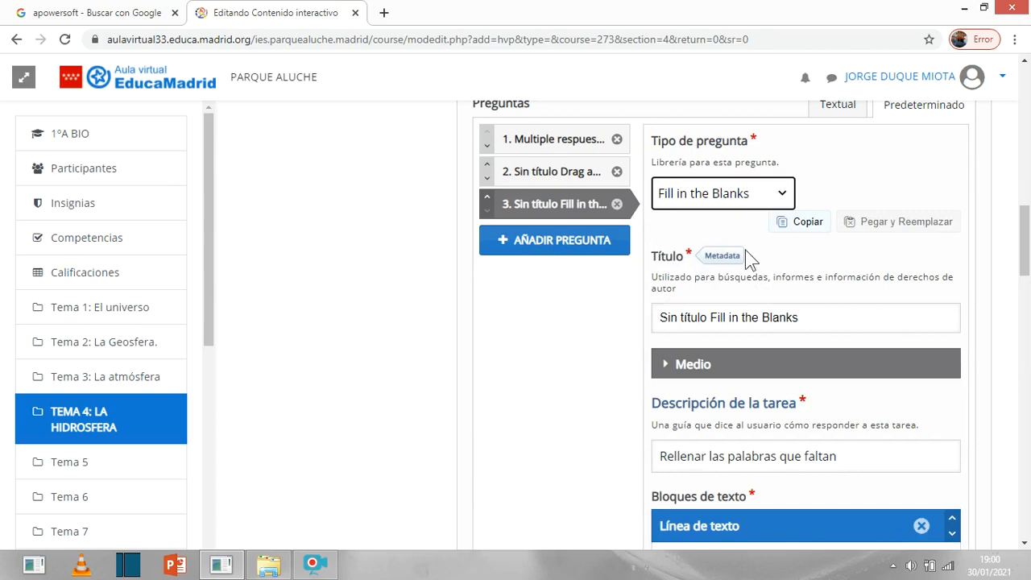
Replace the default title of the Fill in the Blanks question with "Rellenar huecos"
scroll(745, 249, down, 1)
drag(817, 241, 660, 253)
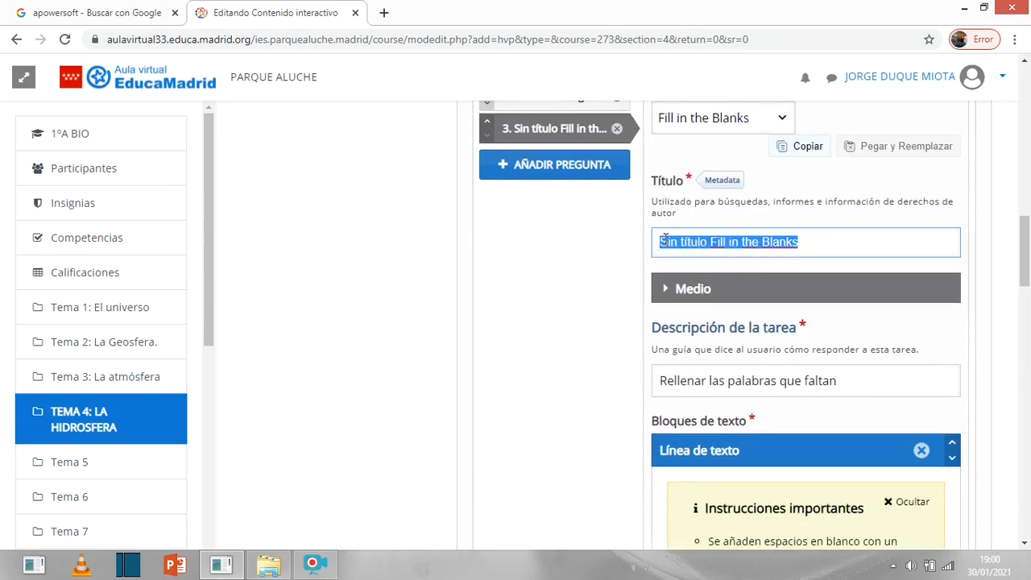
key(BackSpace)
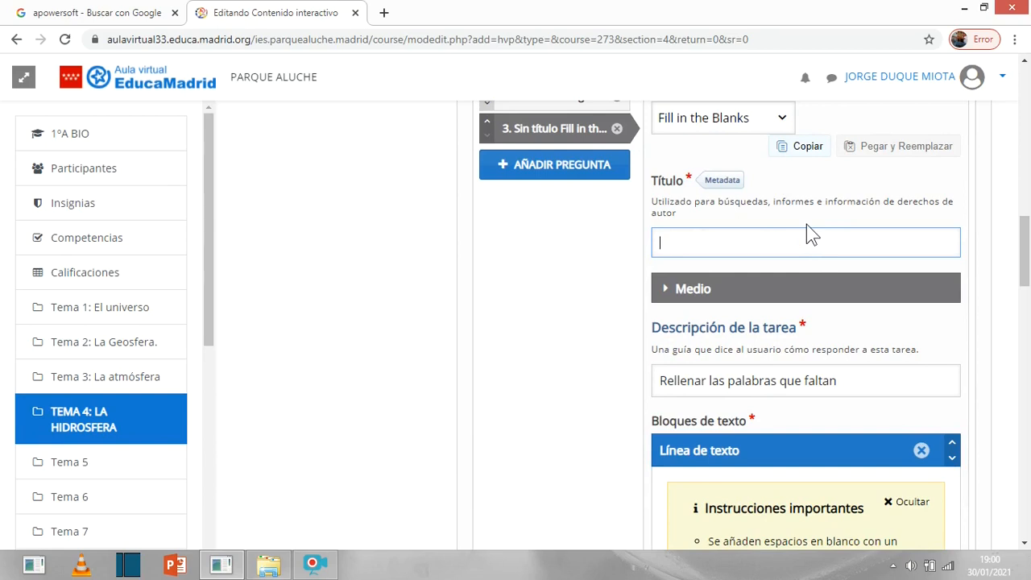
text(Rellenar huecos)
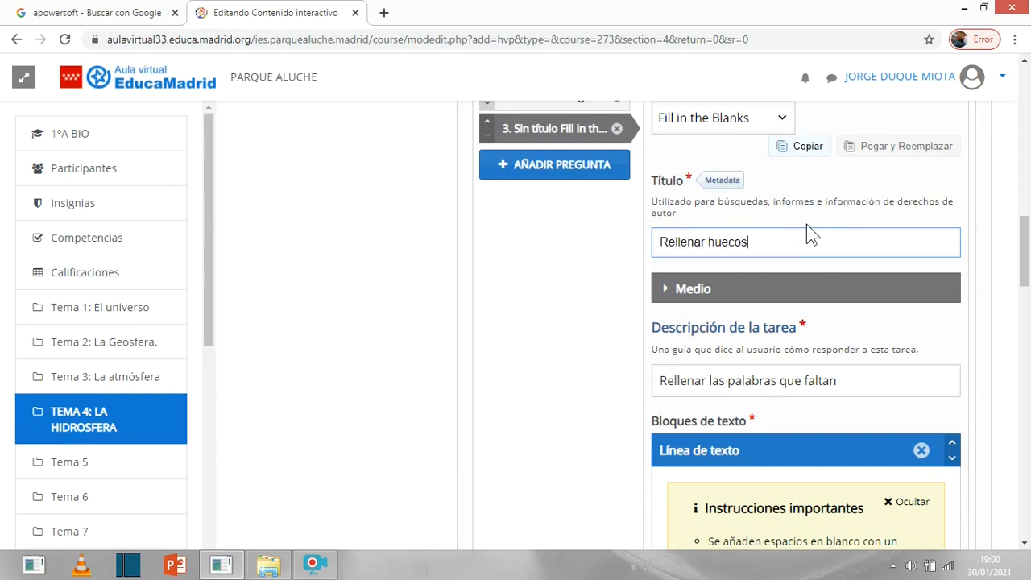
Review the task description text of the Fill in the Blanks question
click(789, 373)
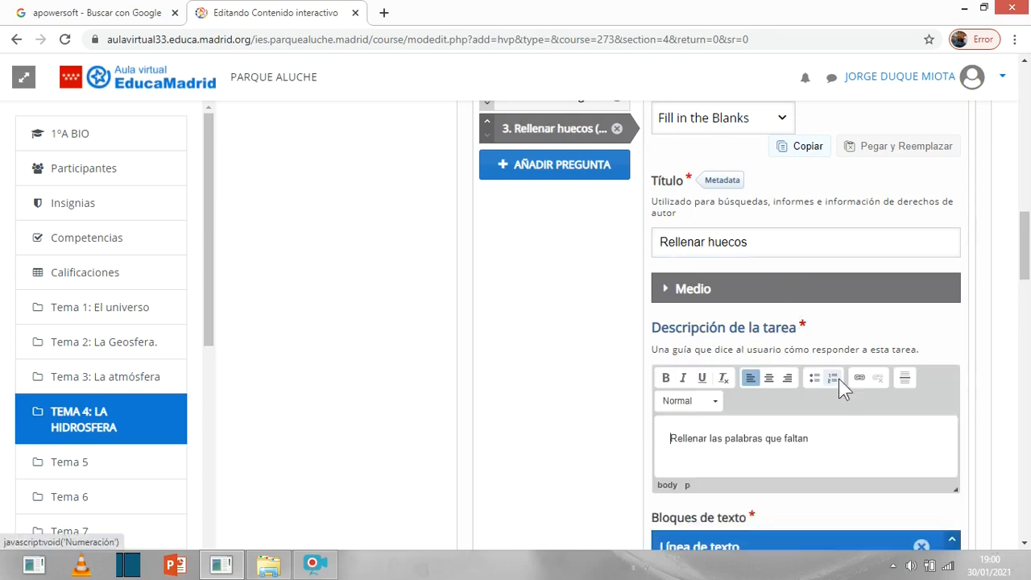
scroll(810, 396, down, 1)
mouse_move(811, 369)
mouse_down()
mouse_move(769, 366)
mouse_move(805, 365)
mouse_up()
scroll(725, 338, down, 1)
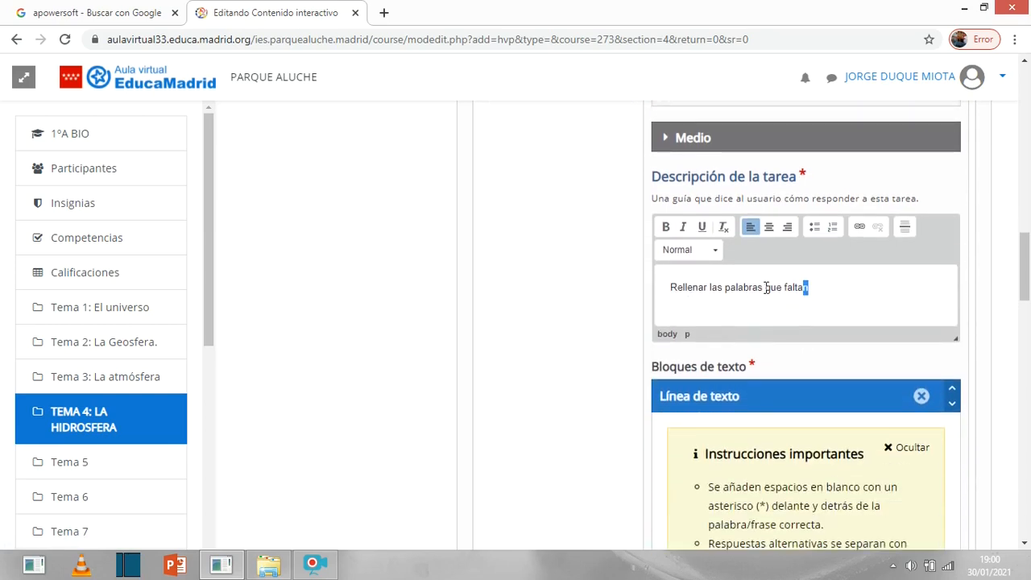
click(830, 289)
scroll(828, 278, down, 1)
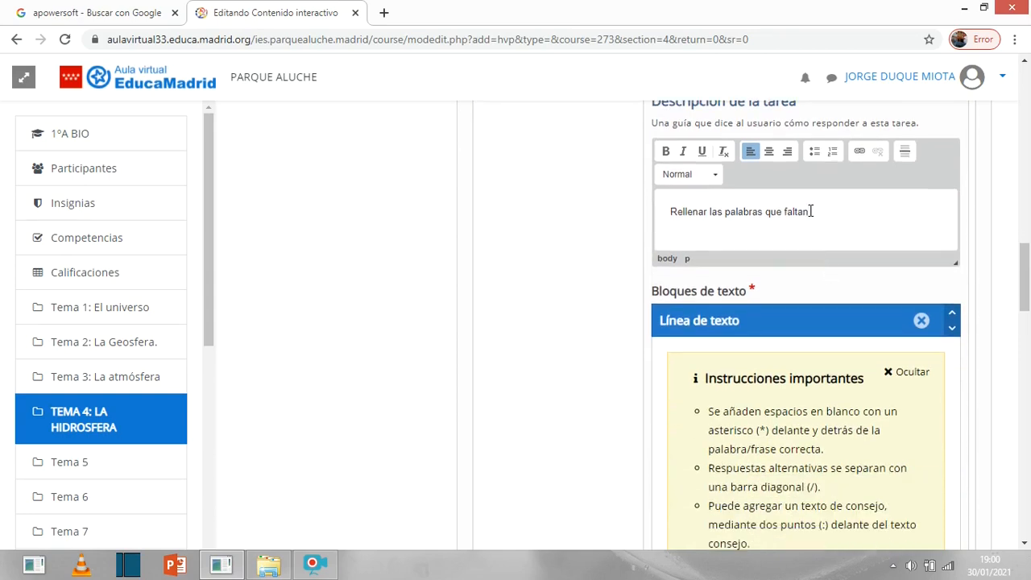
Write "Las berenjenas son de color *morado/violeta/lila*" as the first line of the Fill in the Blanks text block
scroll(803, 173, down, 5)
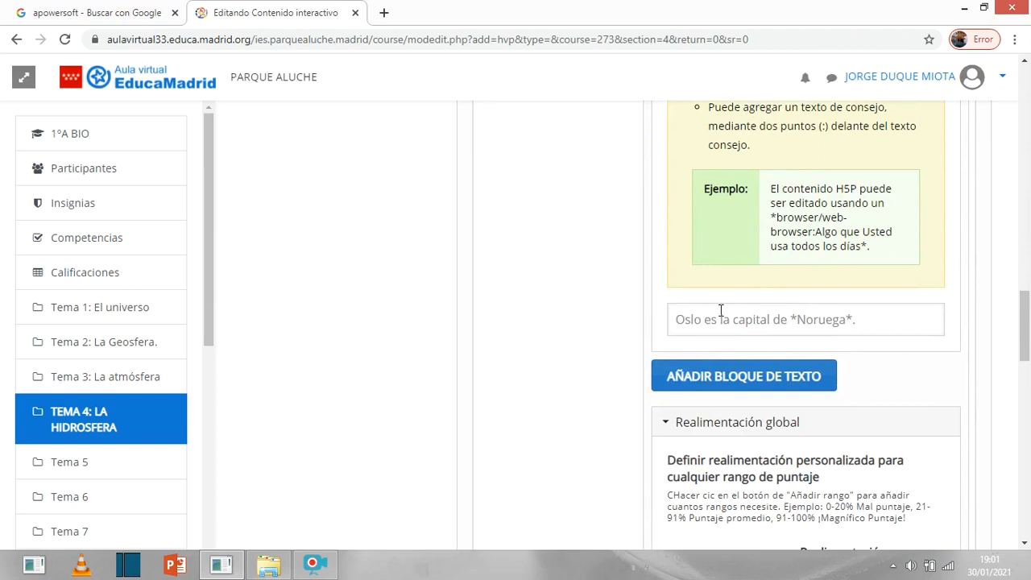
click(719, 326)
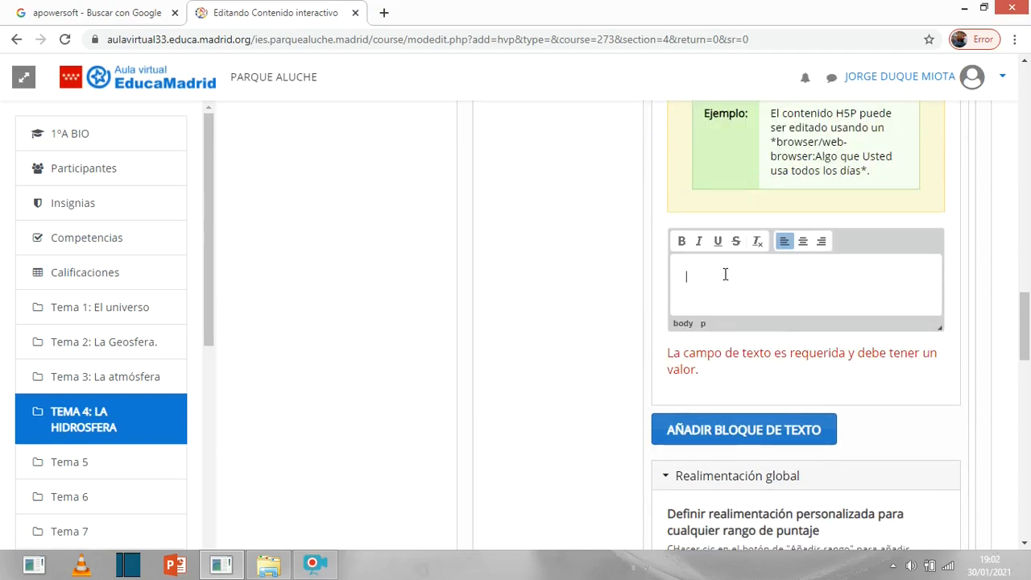
text(Las berenjenas son de color)
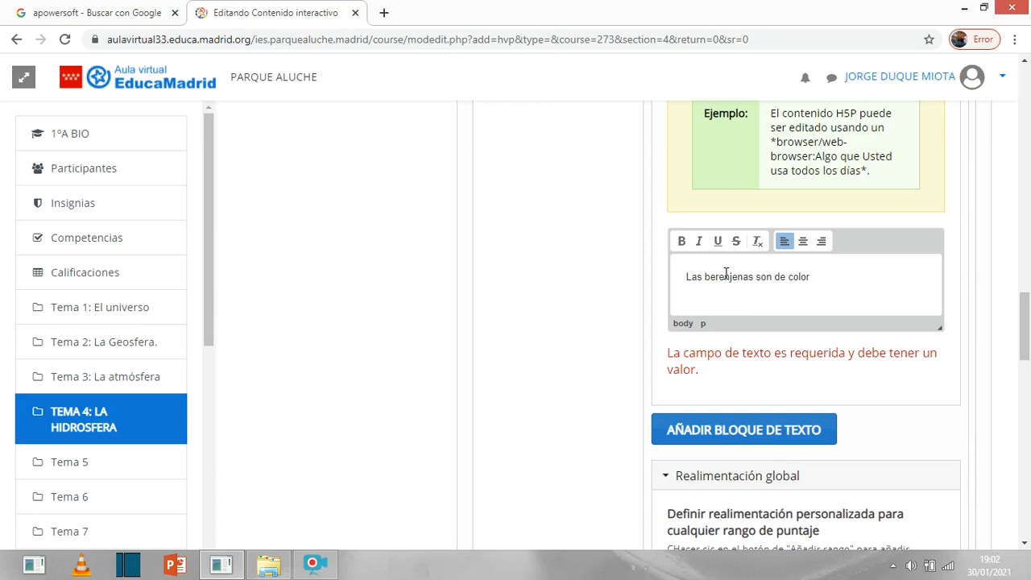
text(*morado)
text(violeta)
text(lila)
key(Return)
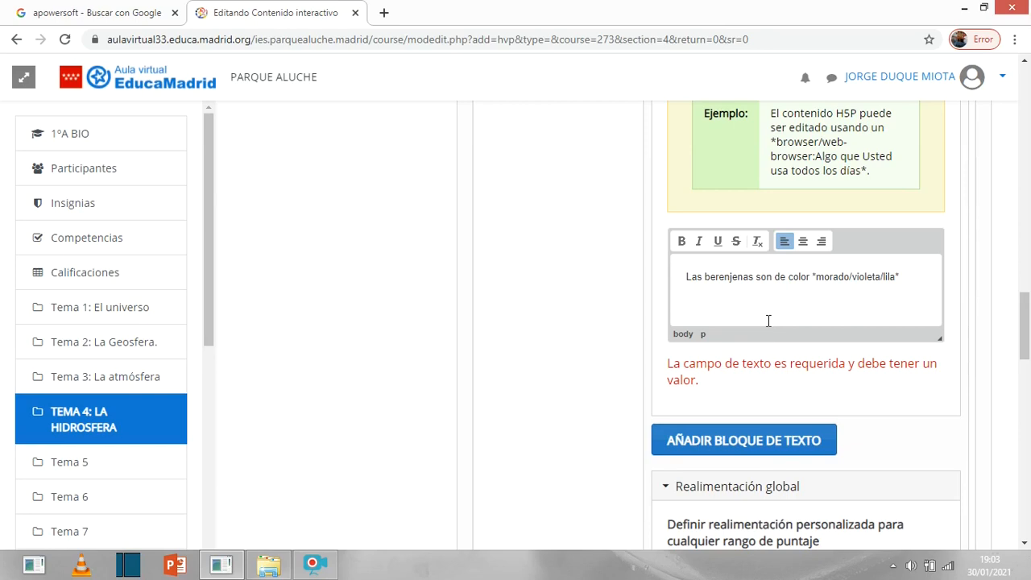
Add a second line to the text block: "El proceso de *polinización* que realizan las mariposas es muy importante para la reproducción de algunas *plantas*"
click(692, 309)
text(El)
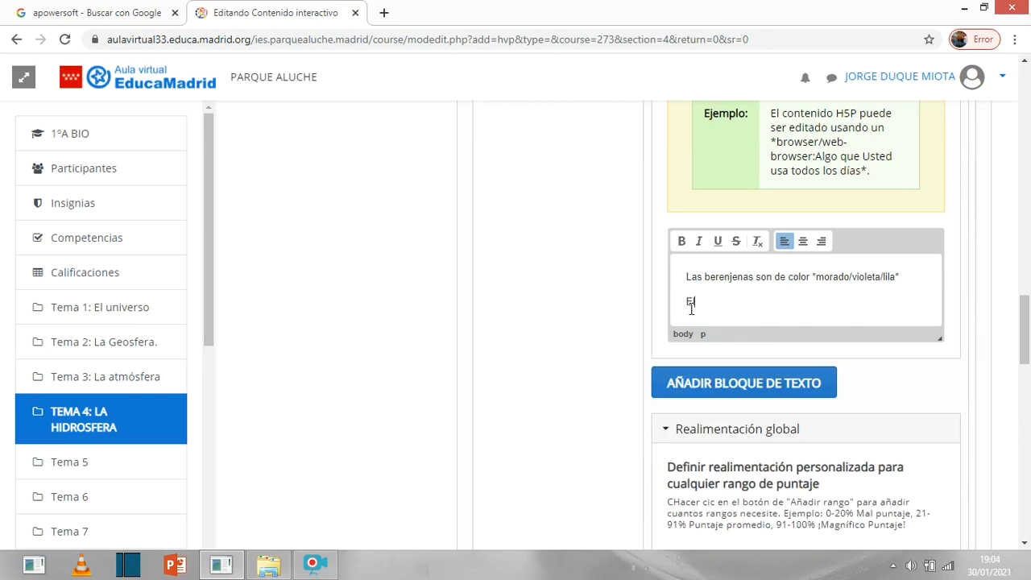
text( proceso de *polinización* q)
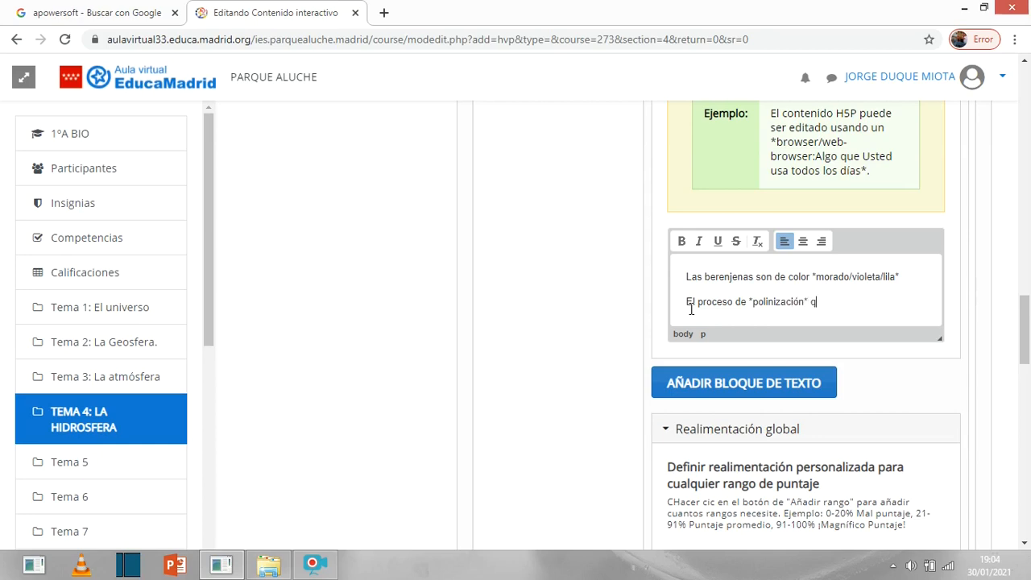
text(ue produce)
key(BackSpace)
key(BackSpace)
key(BackSpace)
key(BackSpace)
key(BackSpace)
key(BackSpace)
key(BackSpace)
key(BackSpace)
text(realizan las mariposas )
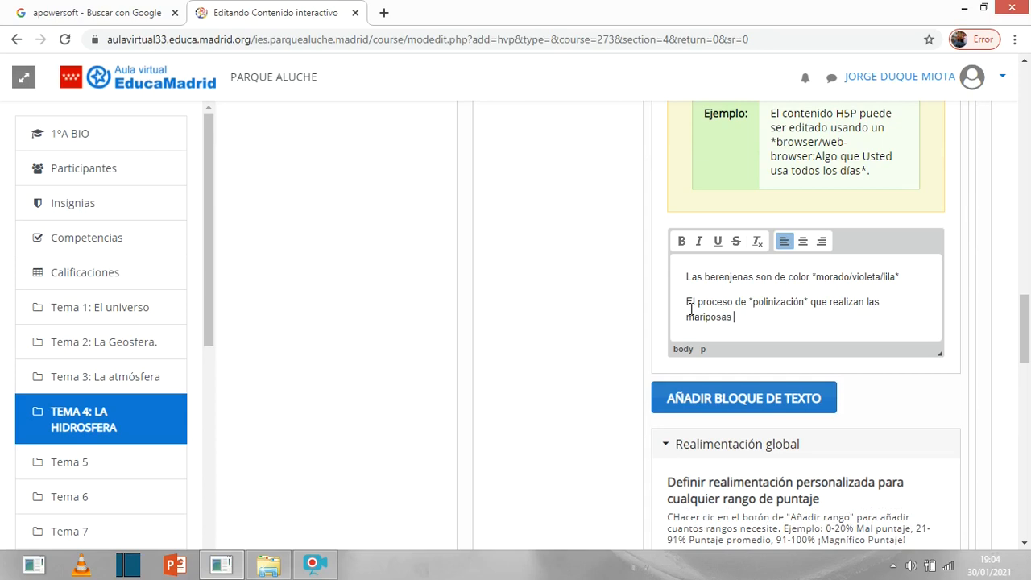
text(es muy importante pa)
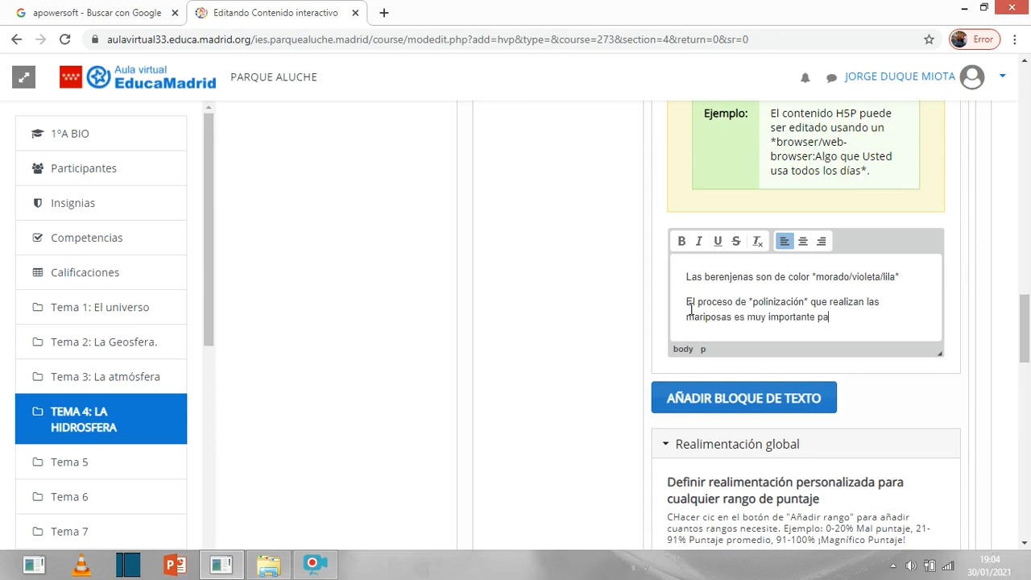
text(ra la reproducción de algunas)
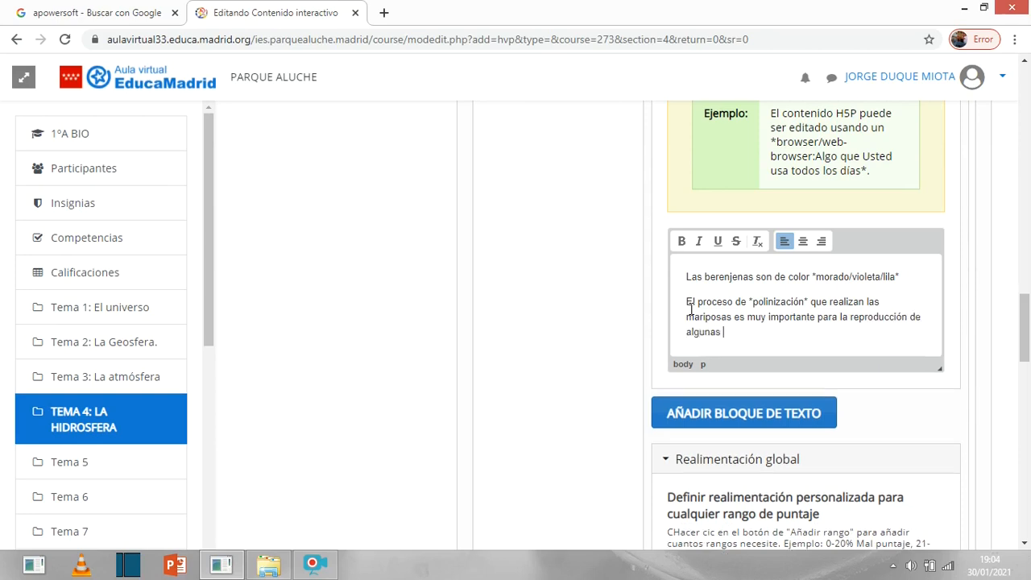
text( *plantas)
scroll(769, 302, up, 2)
scroll(791, 265, down, 3)
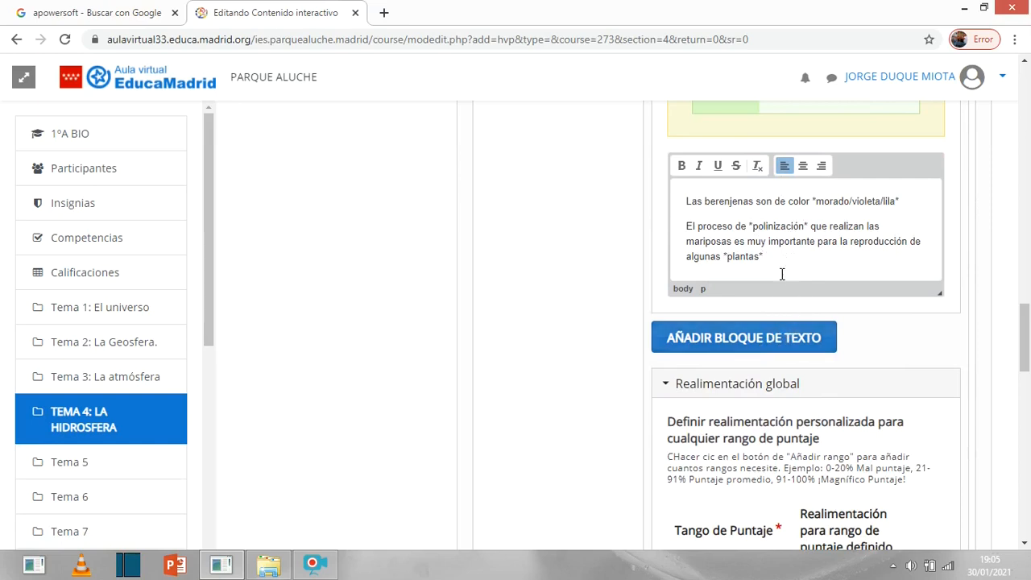
scroll(779, 273, up, 2)
scroll(778, 322, down, 2)
Add a fourth question to the set and choose Mark the Words as its type
scroll(619, 322, up, 10)
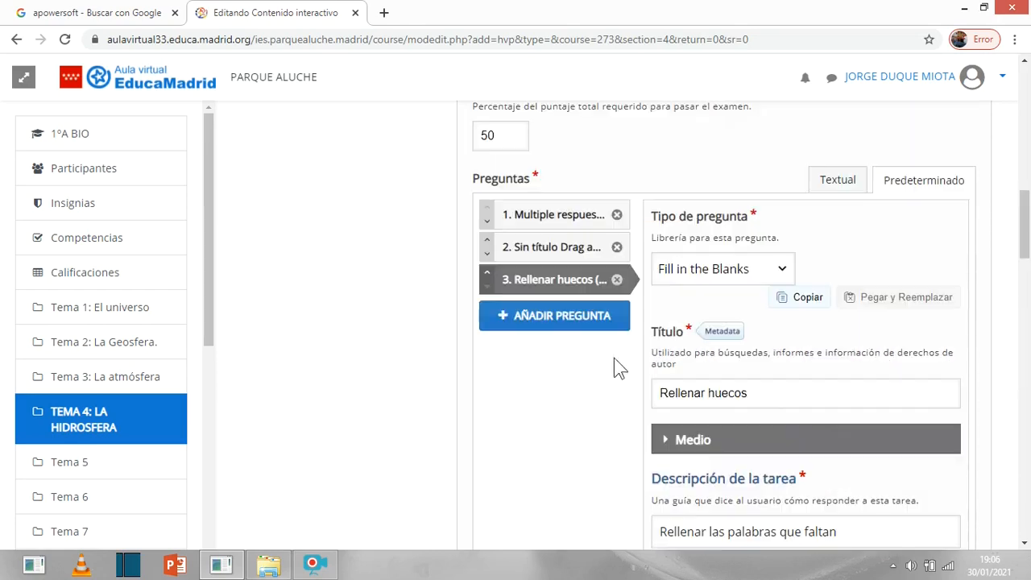
click(576, 326)
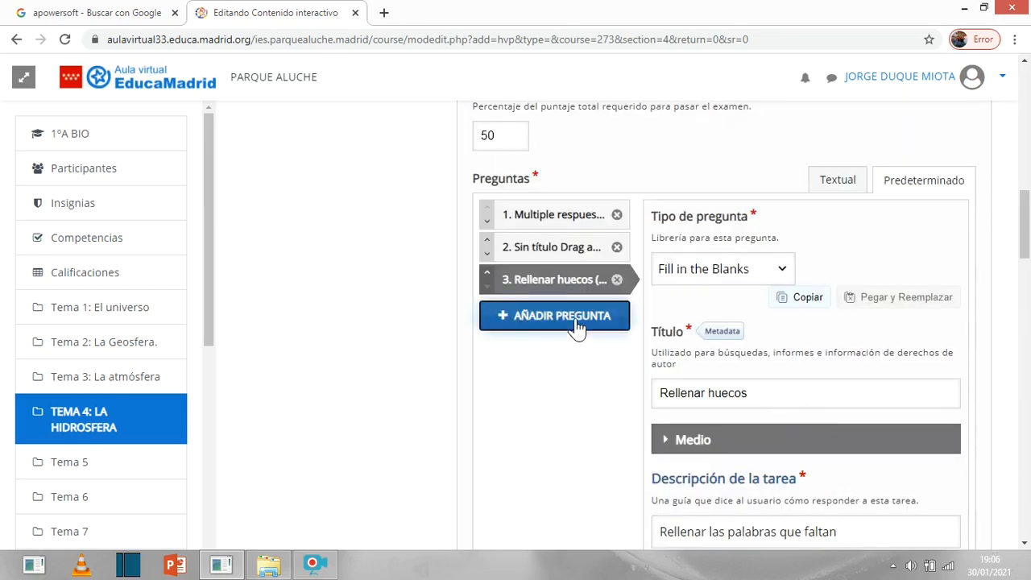
click(762, 268)
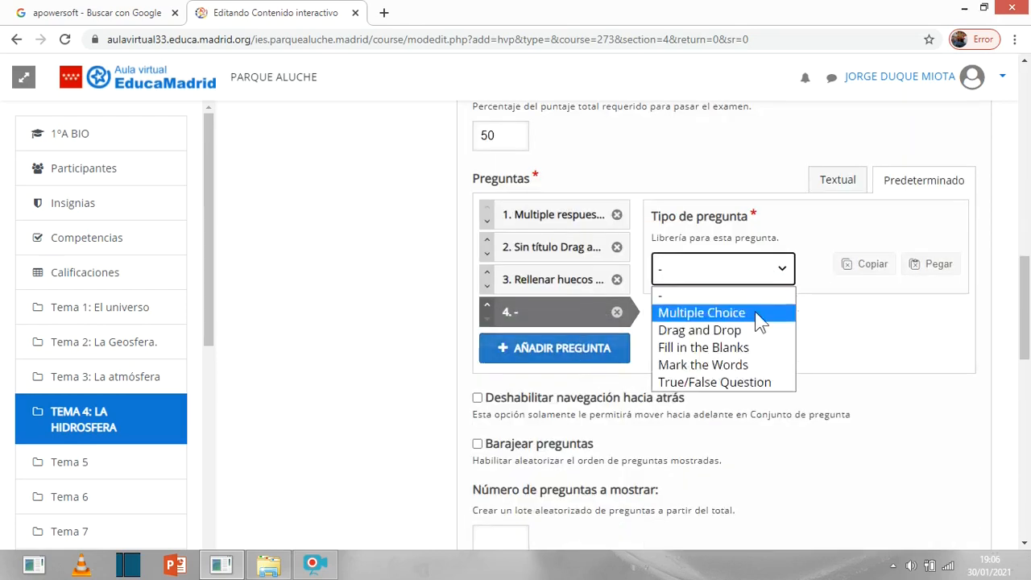
click(719, 366)
Replace the default title of the Mark the Words question with "selecciona la palabra"
scroll(854, 312, down, 1)
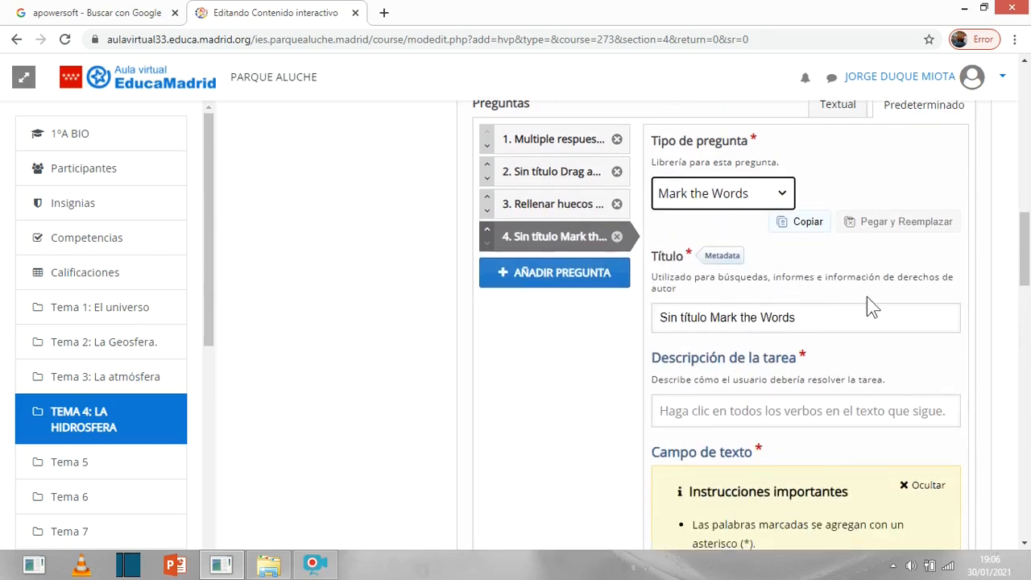
scroll(838, 278, down, 1)
drag(818, 242, 638, 256)
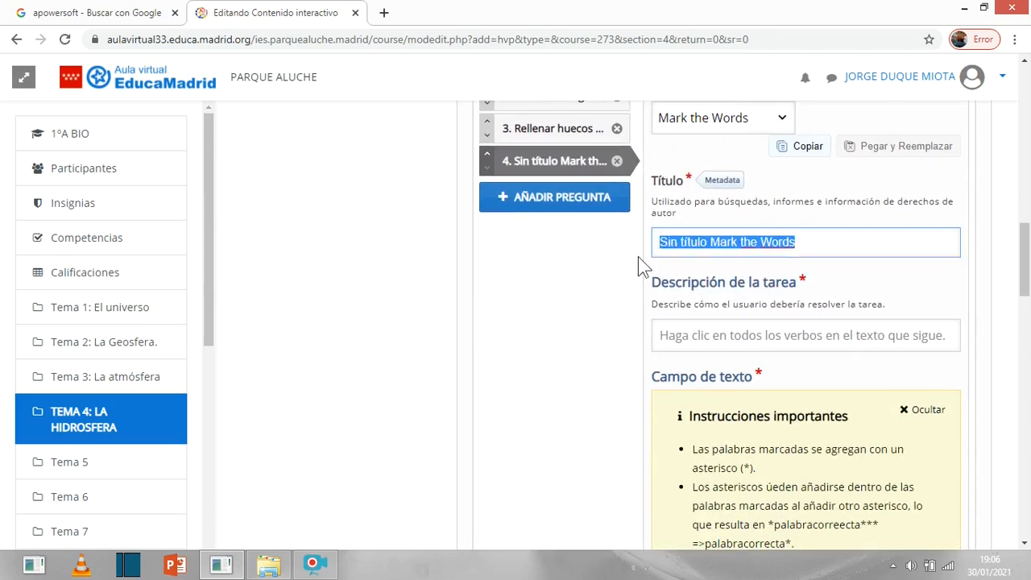
text(seleccion)
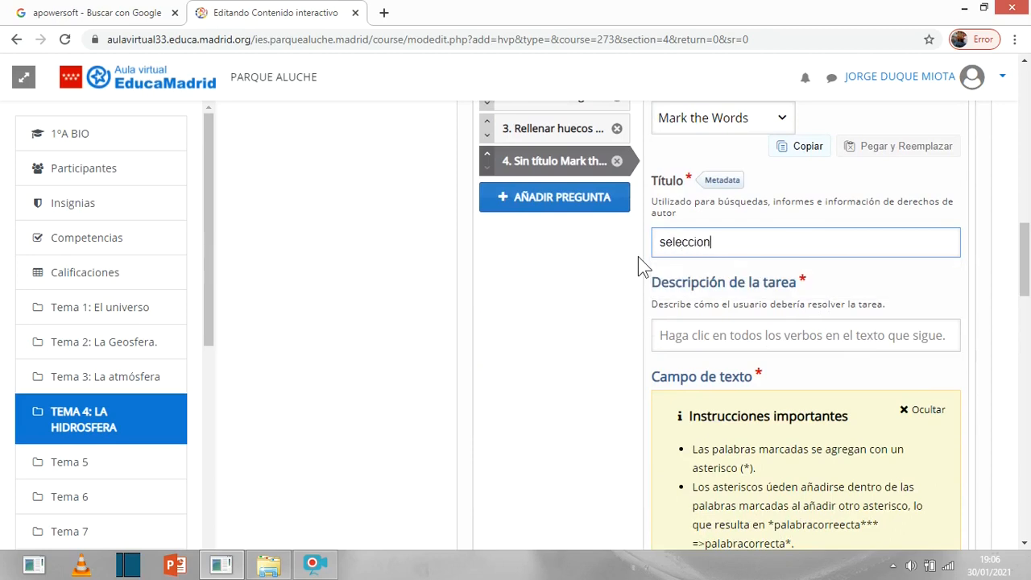
text(a la palabra)
Enter "¿Cuál de las siguientes palabras son adjetivos?" as the task description of the Mark the Words question
click(707, 346)
scroll(810, 388, down, 1)
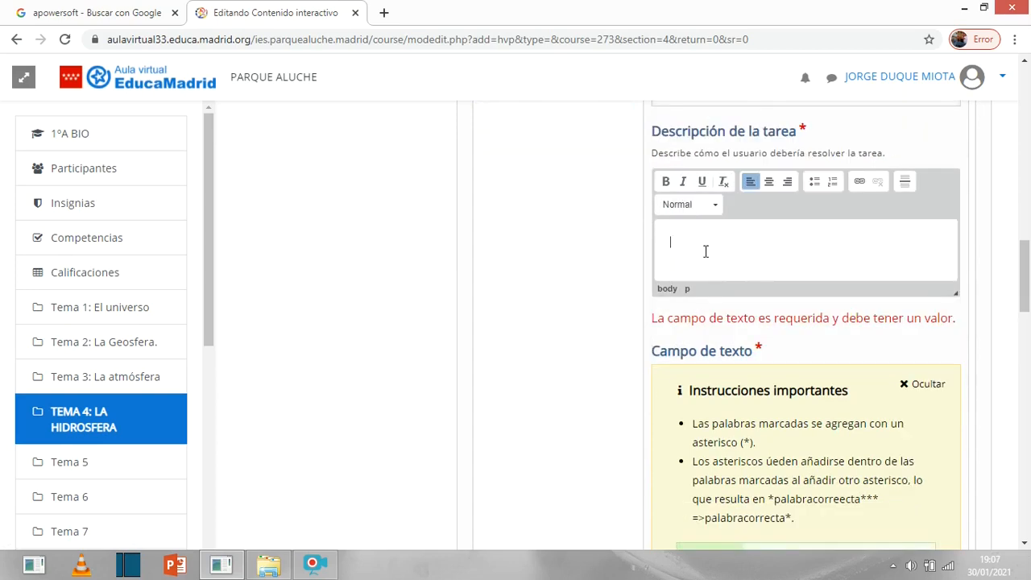
text(¿Cuál de las siguientes palabras son adjetivos?)
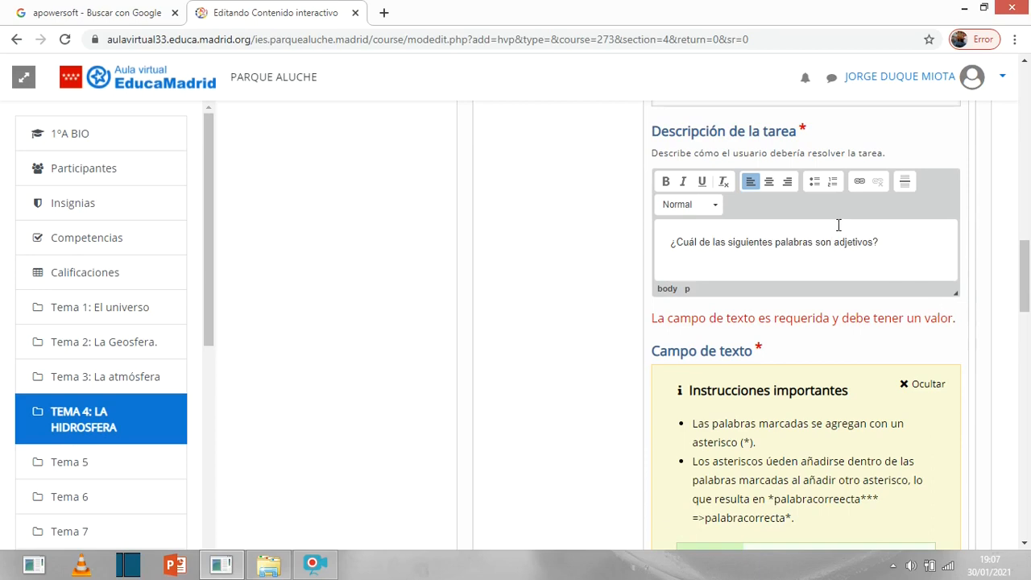
Write "Las berenjenas son de color *morado*" as the first line of the Mark the Words text field
scroll(857, 219, down, 1)
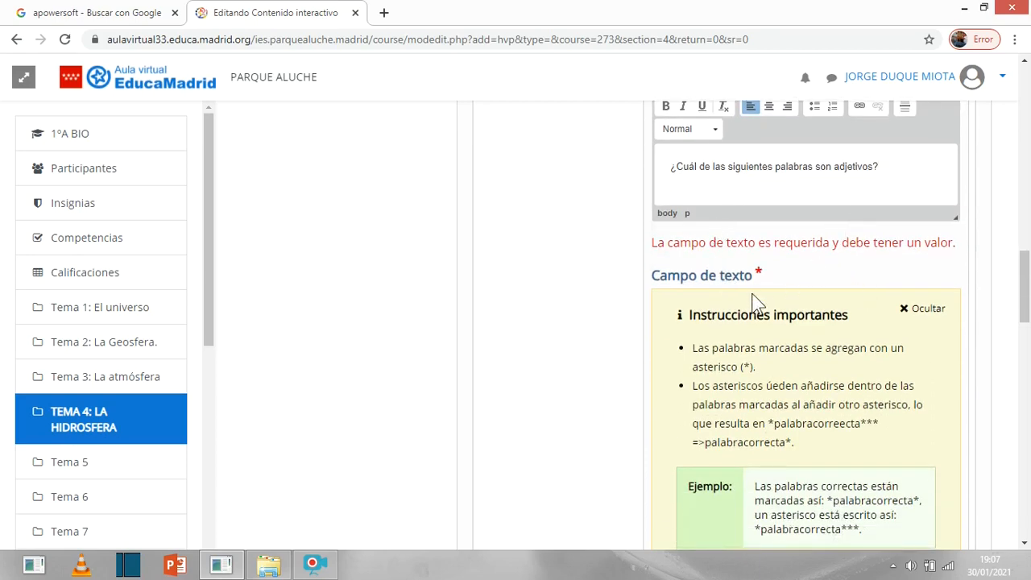
scroll(758, 313, down, 1)
scroll(790, 266, down, 1)
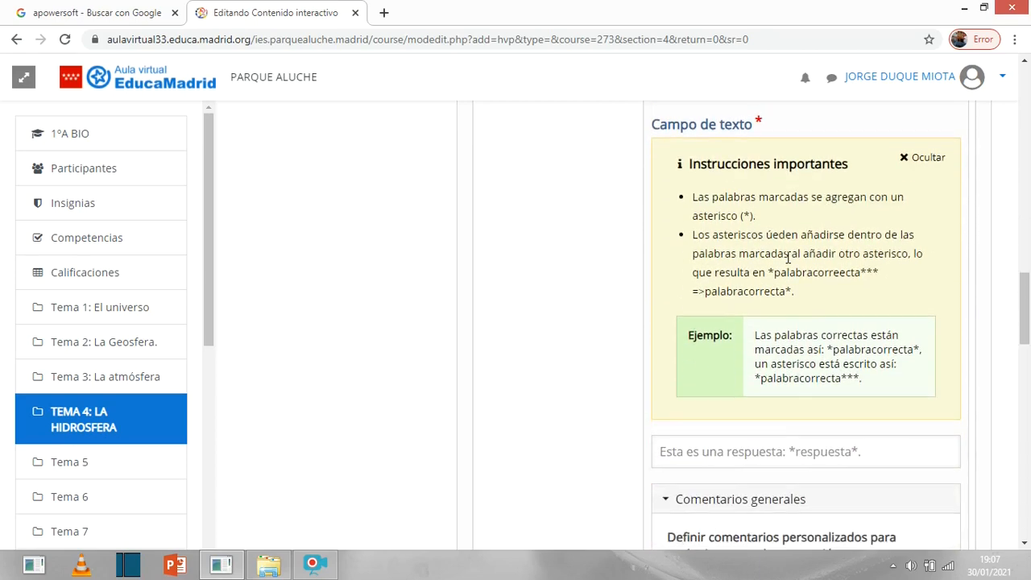
scroll(837, 235, down, 1)
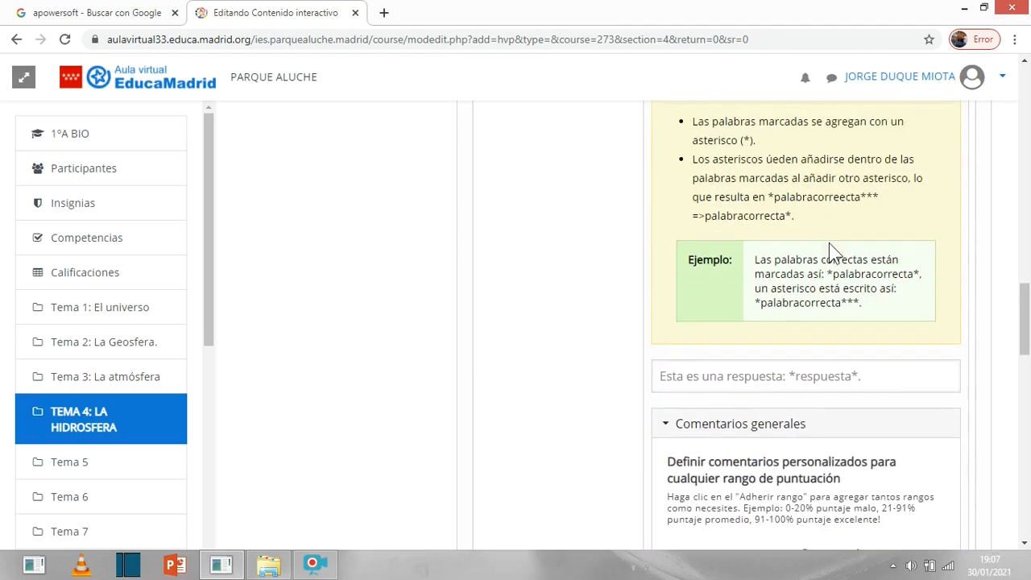
click(767, 377)
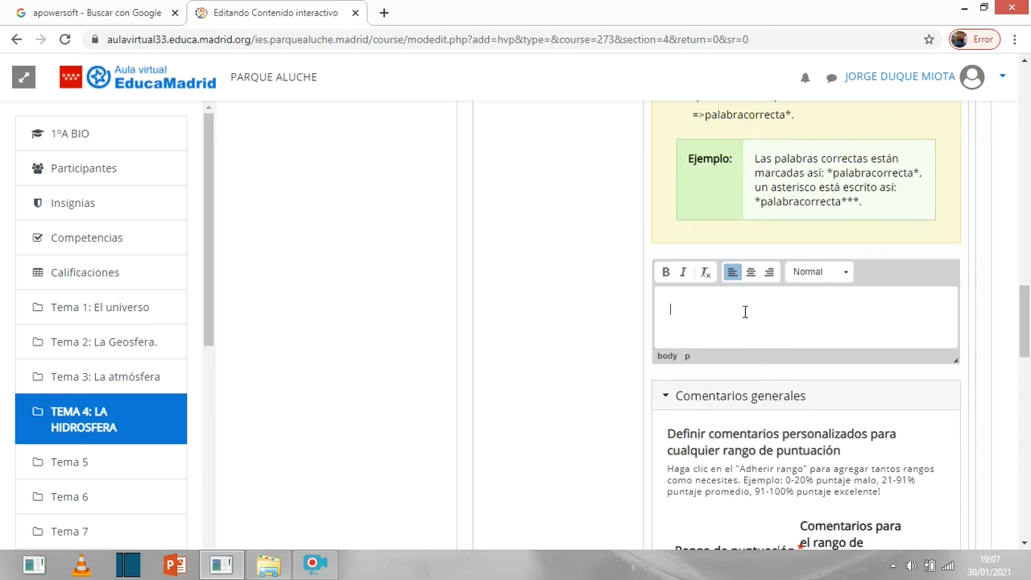
text(Las berenjenas son de color)
text(morado)
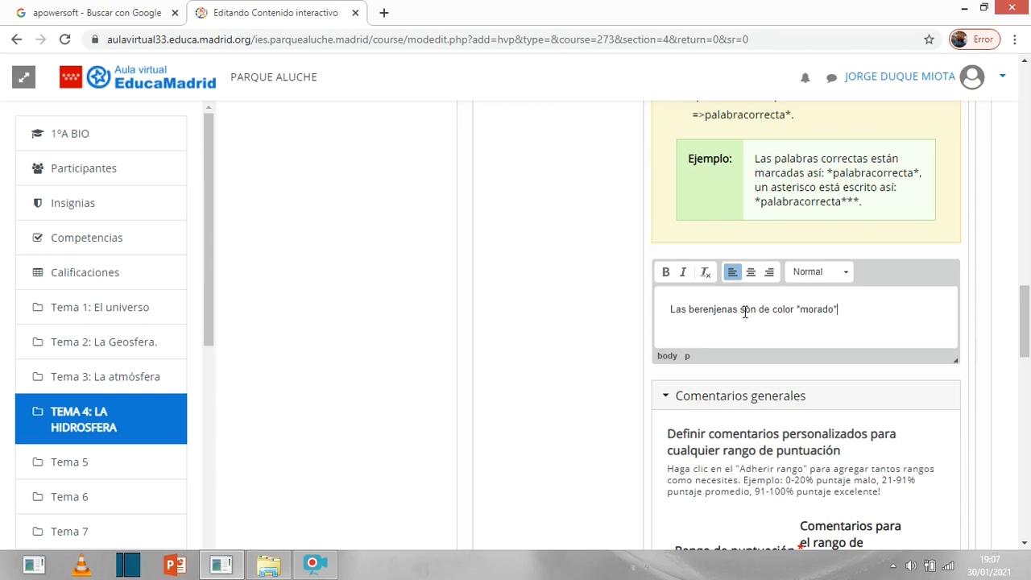
text(*)
key(Return)
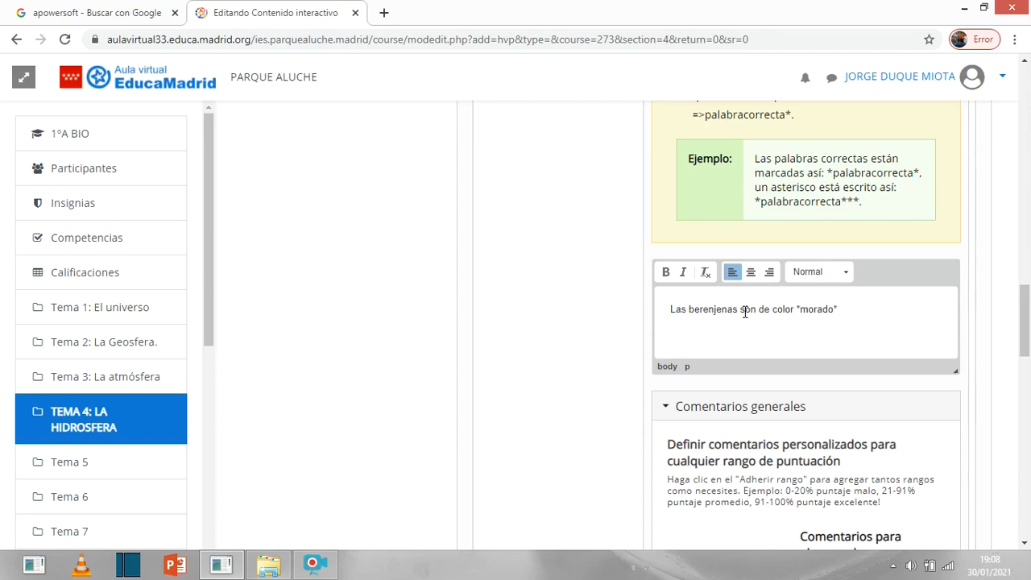
Add a second line to the Mark the Words text: "Las mariposas son muy *bonitas* y tienen un vuelo *elegante*."
text(Las mariposas son muy *bonitas)
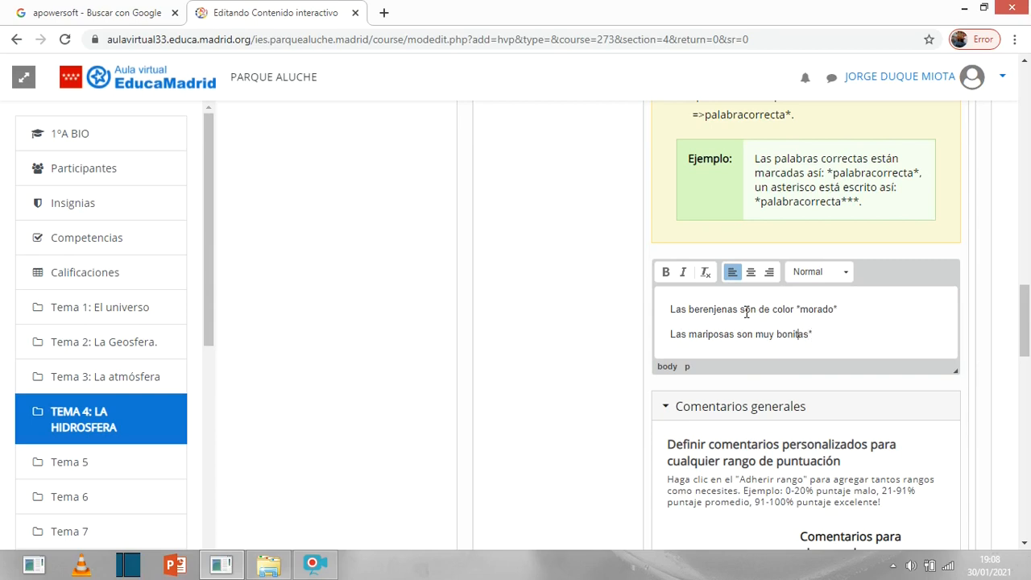
text(*)
key(ctrl+Left)
text(* y tienen un vuelo )
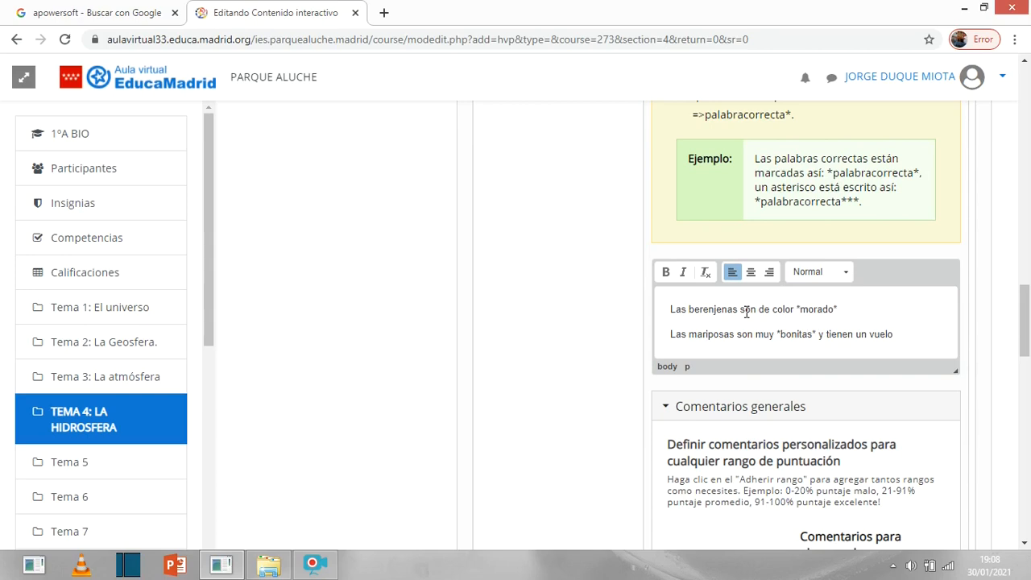
text(elegante)
key(Left)
key(Left)
key(Left)
key(Left)
key(Left)
key(Left)
key(Left)
key(Left)
text(")
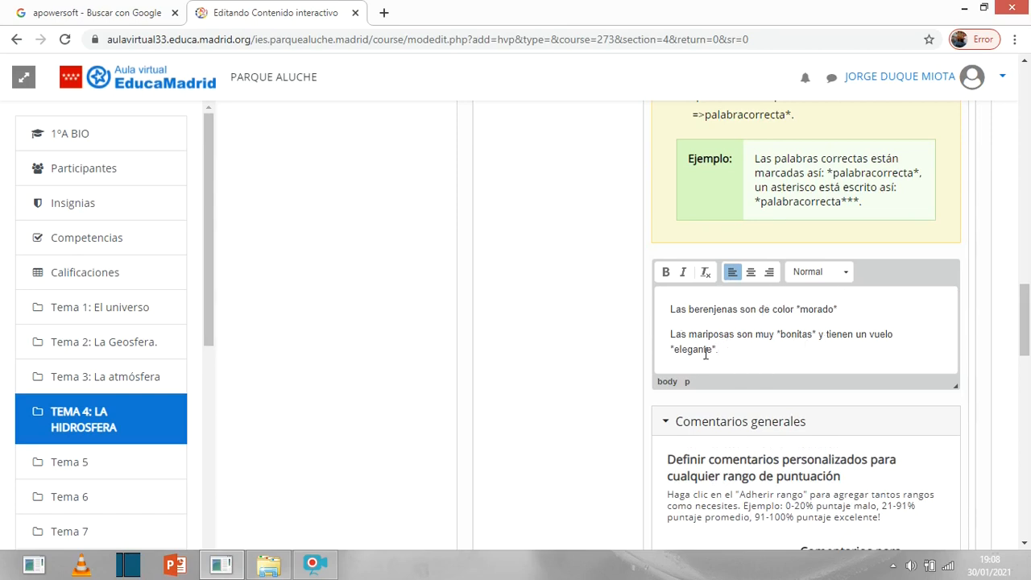
Add a fifth question to the set and choose True/False Question as its type
scroll(709, 354, up, 3)
scroll(815, 259, up, 3)
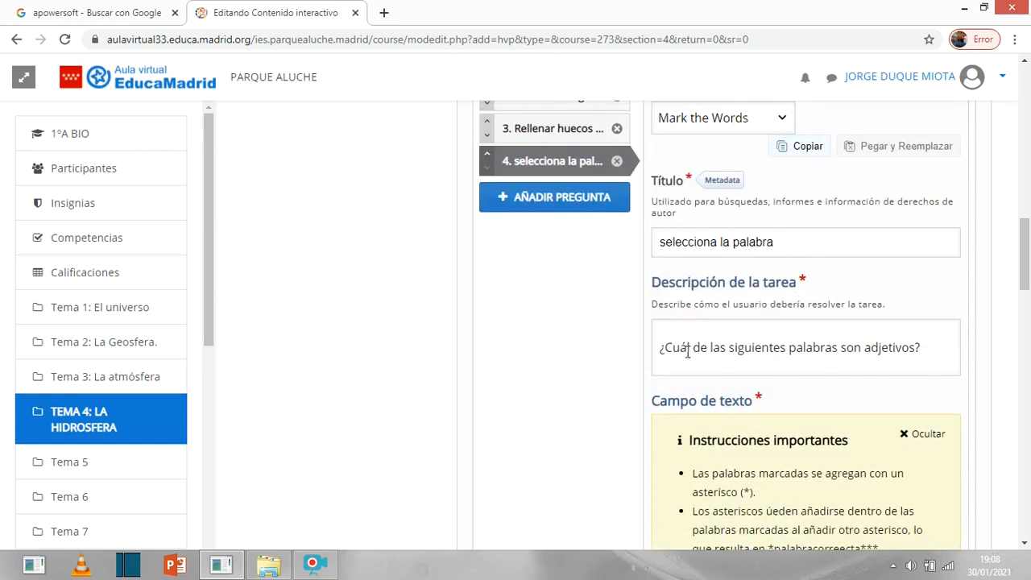
scroll(804, 208, down, 7)
scroll(804, 207, up, 8)
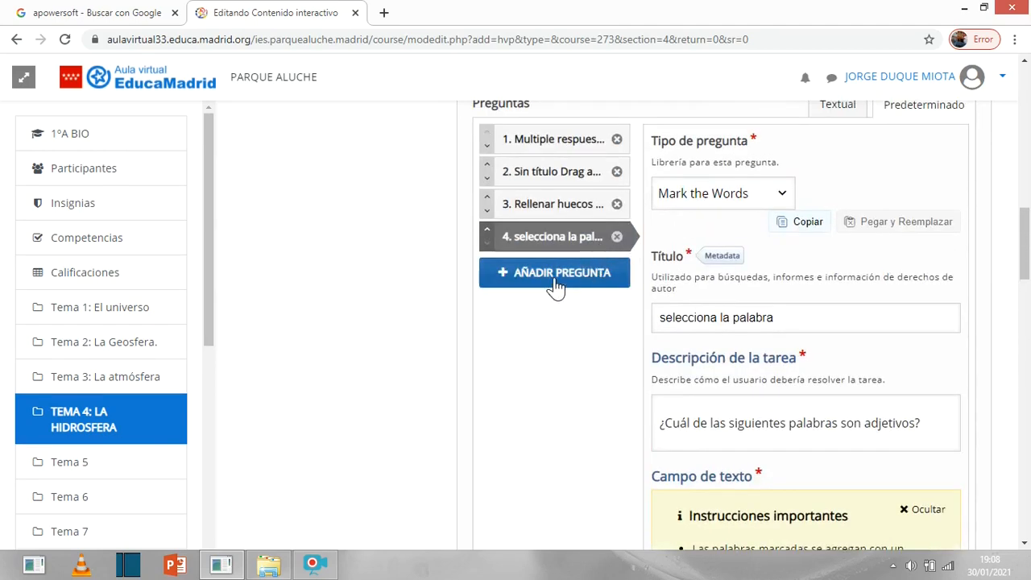
click(556, 274)
click(777, 195)
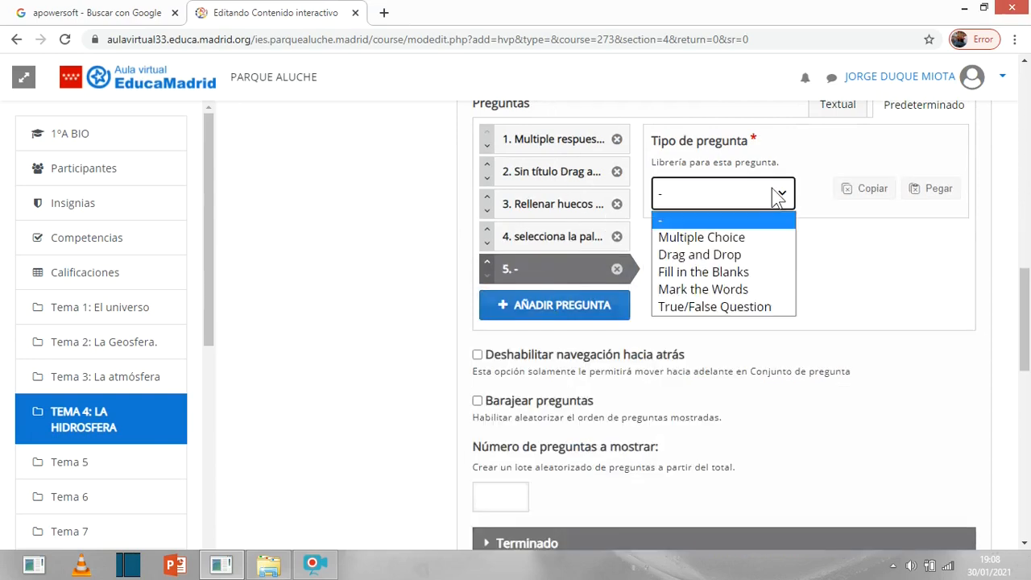
click(730, 306)
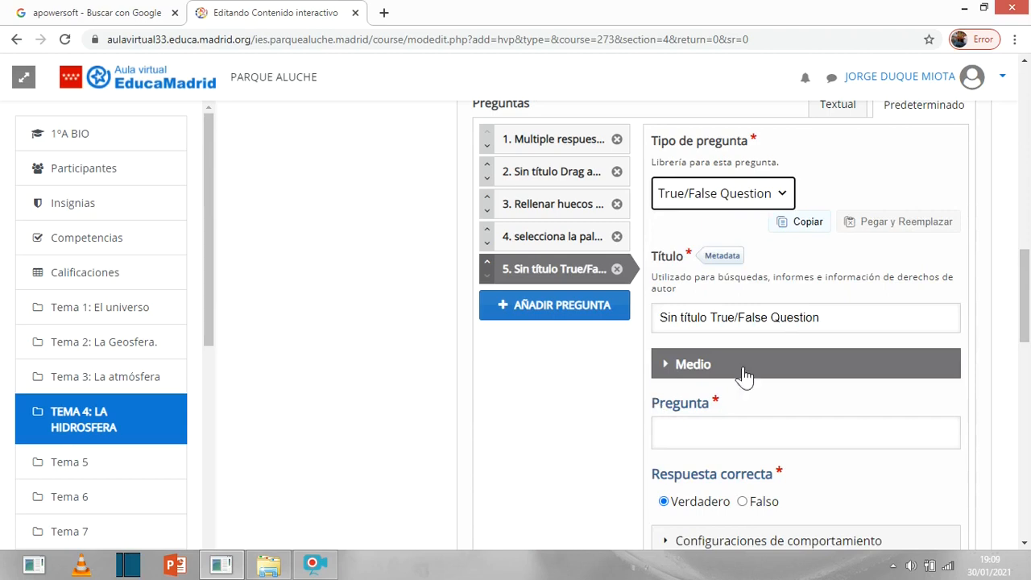
Replace the fifth question's default title with "Verdadero y falso"
scroll(757, 370, down, 1)
drag(831, 244, 601, 269)
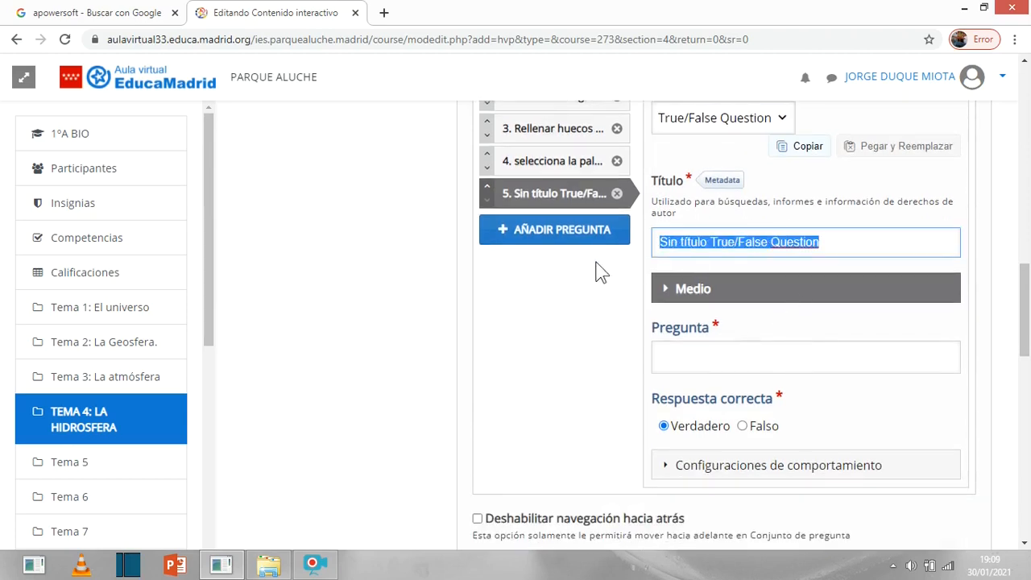
key(BackSpace)
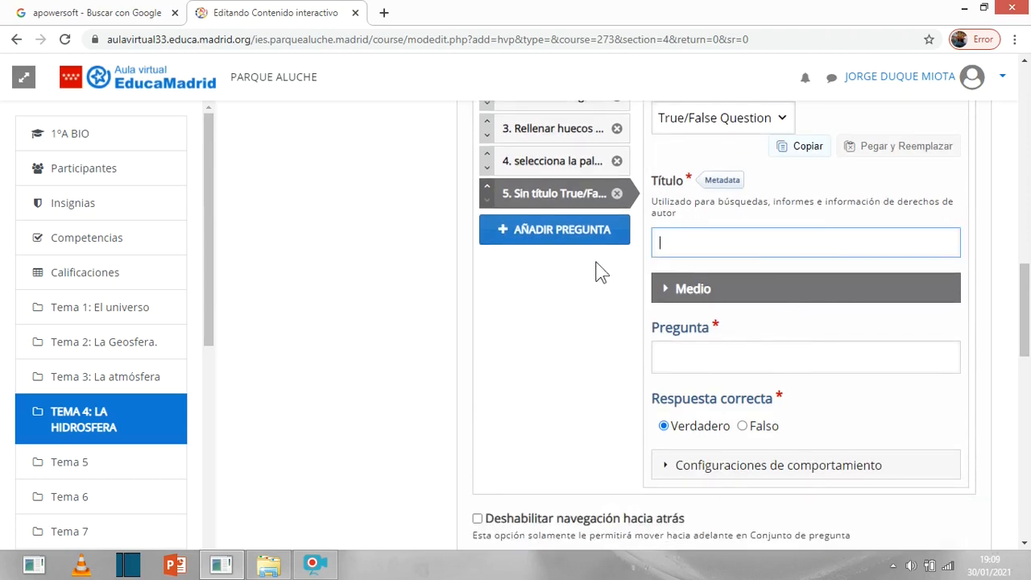
text(Verdadero y falso)
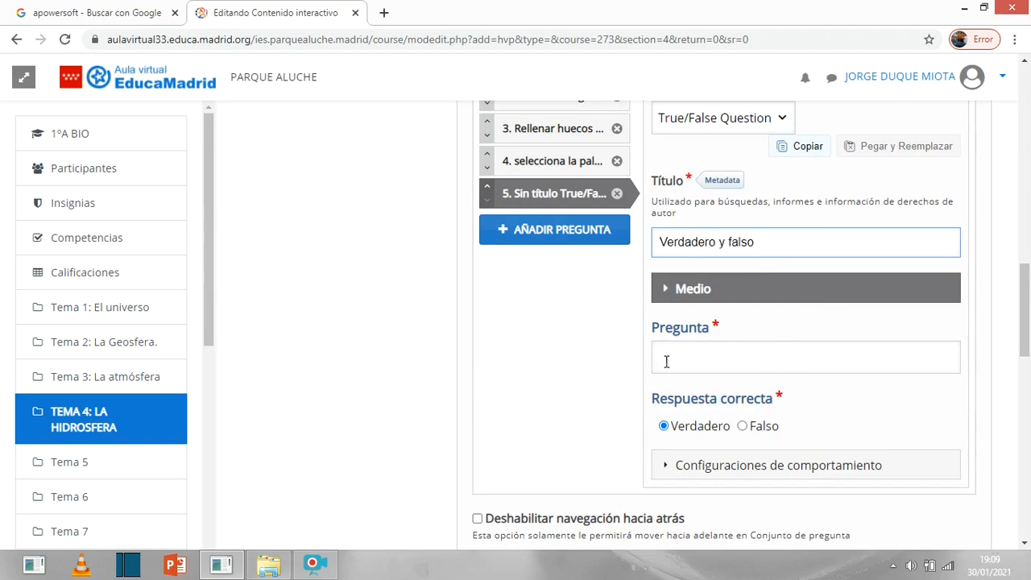
Enter "Las mariposas pueden llegar a volar más de 1000 km" as the question text of the True/False question
click(702, 358)
scroll(768, 359, down, 1)
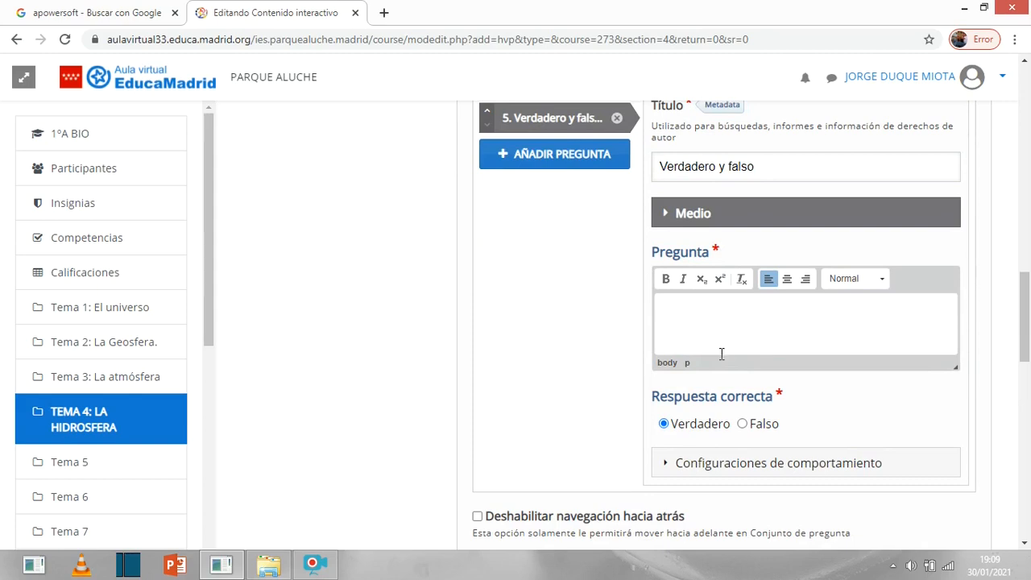
text(as mariposas pueden llegar a volar más de 1000 km)
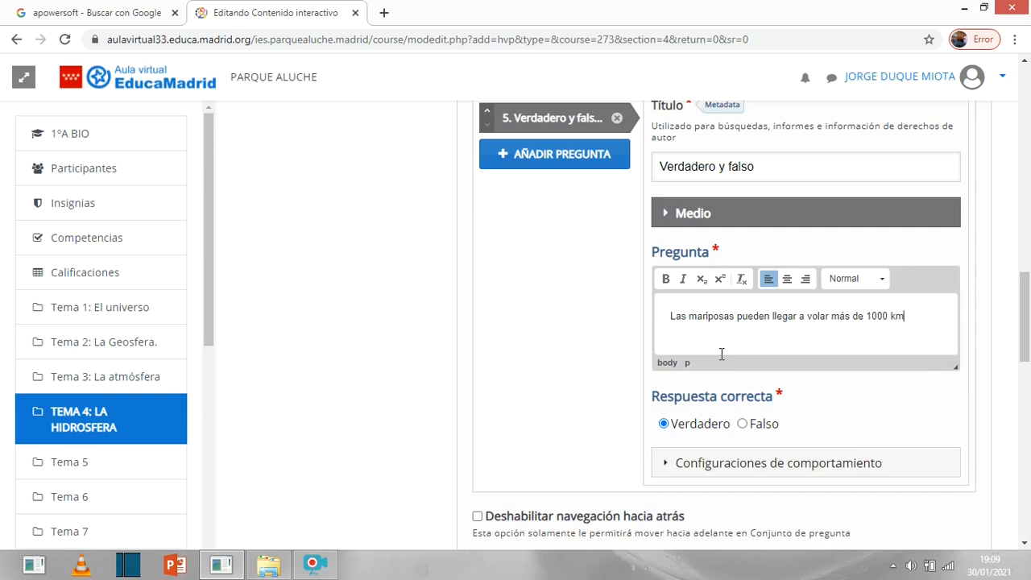
Review the True/False question's correct answer and the set's back navigation, shuffle and number-of-questions options
scroll(834, 270, down, 1)
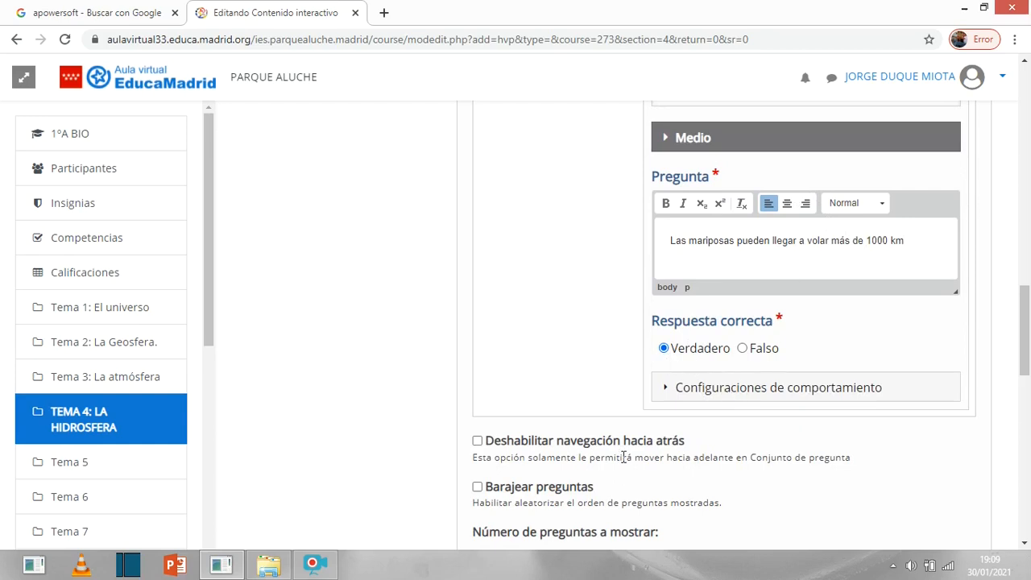
scroll(758, 268, down, 2)
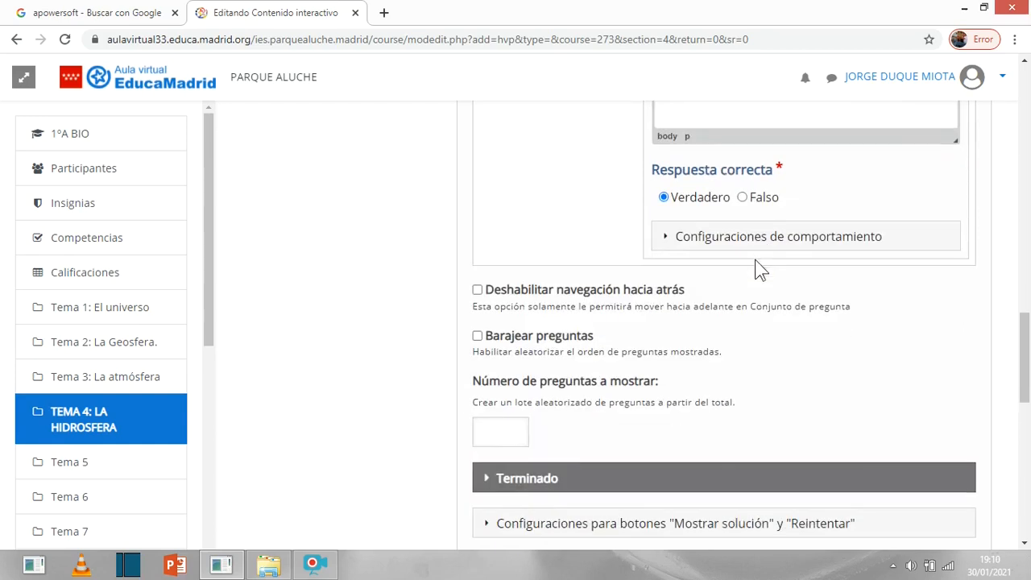
scroll(742, 290, up, 5)
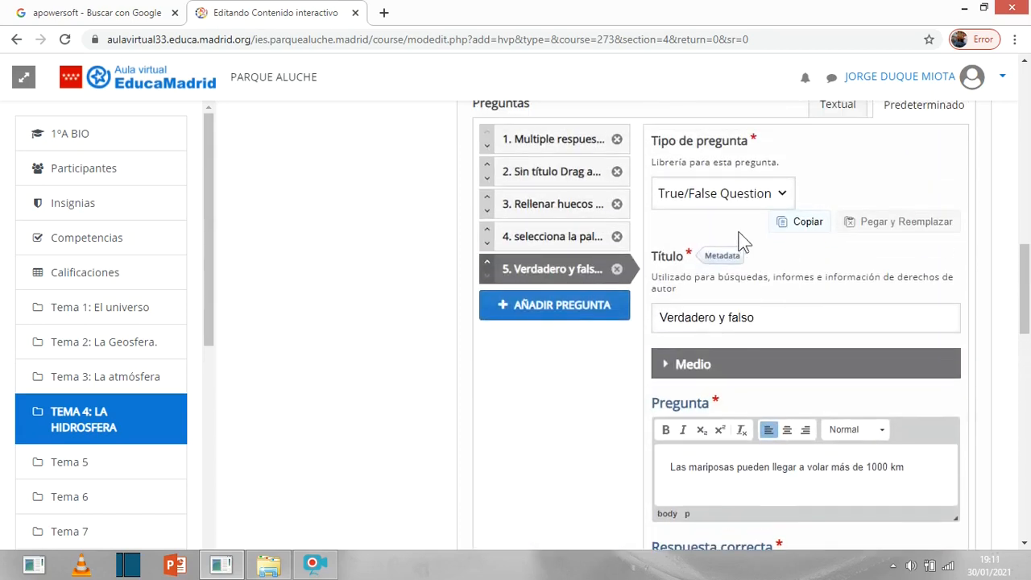
scroll(645, 214, up, 1)
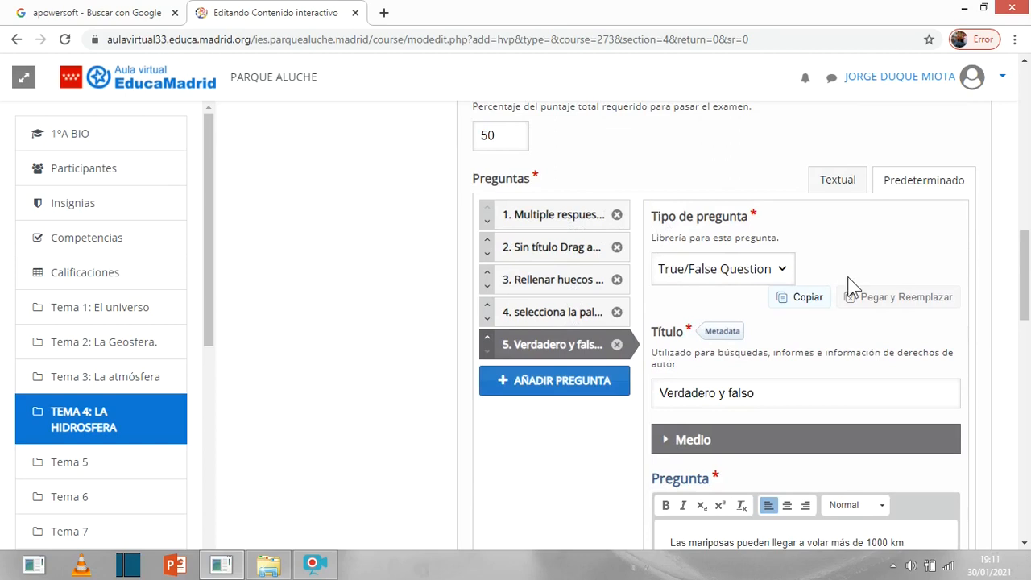
scroll(834, 282, down, 1)
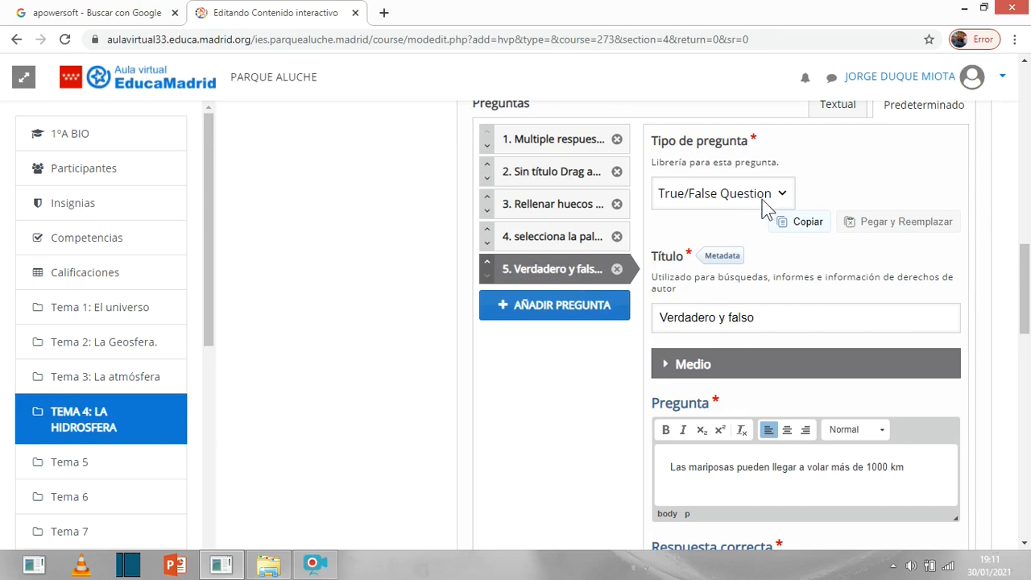
scroll(754, 226, down, 1)
scroll(750, 219, down, 5)
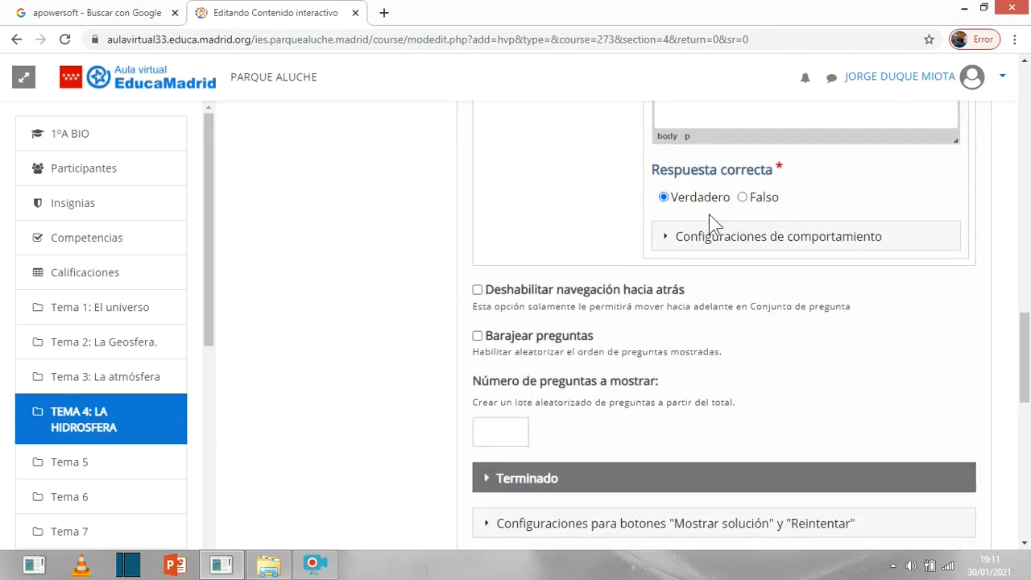
scroll(705, 218, down, 2)
drag(1026, 389, 1029, 309)
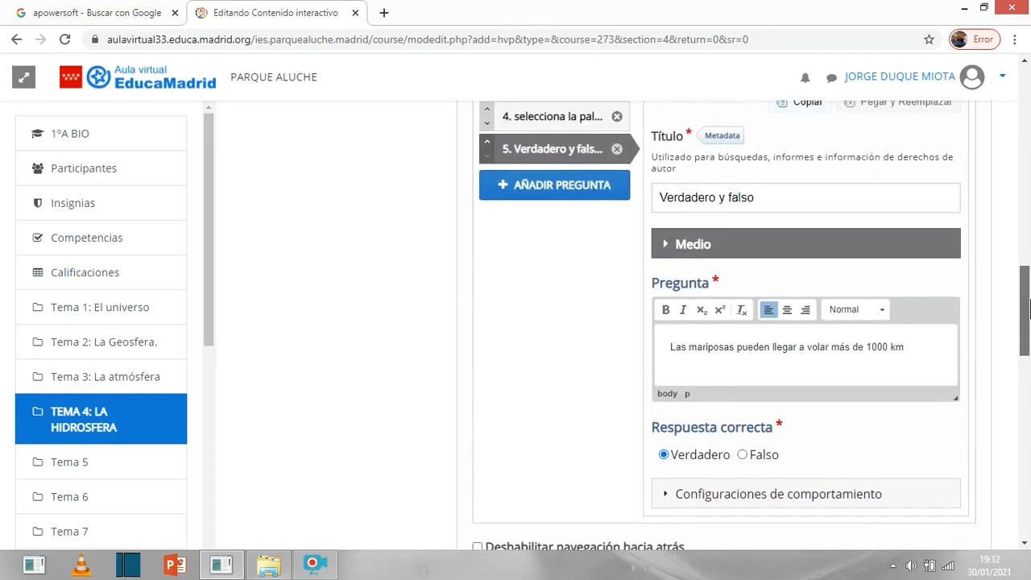
drag(1029, 306, 1030, 346)
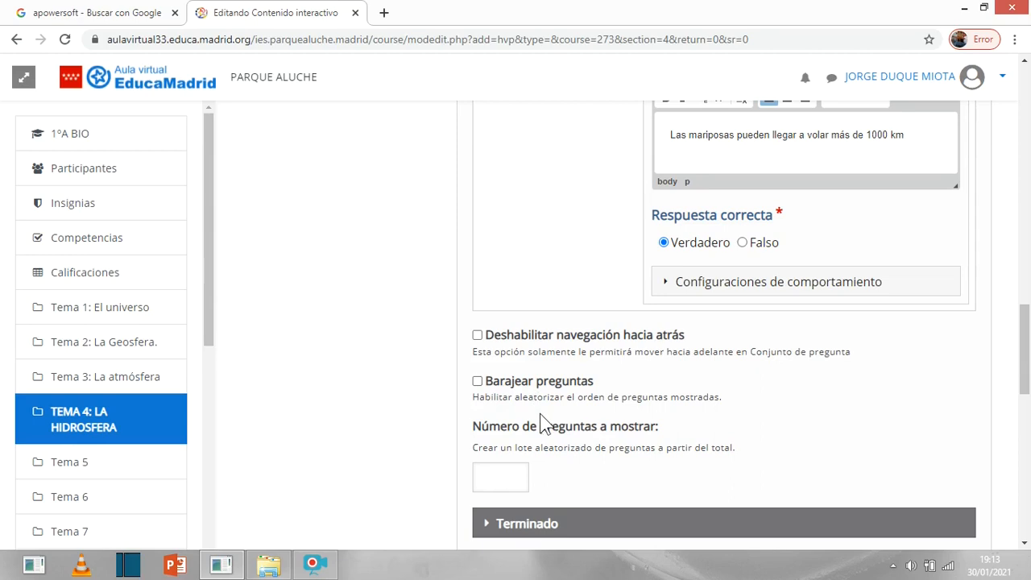
scroll(541, 414, down, 1)
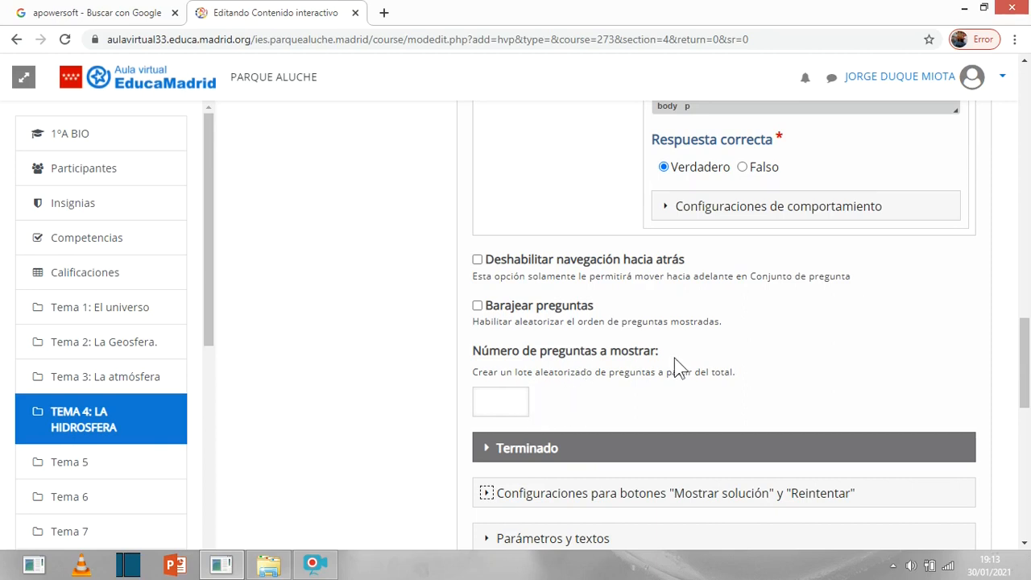
scroll(663, 356, down, 2)
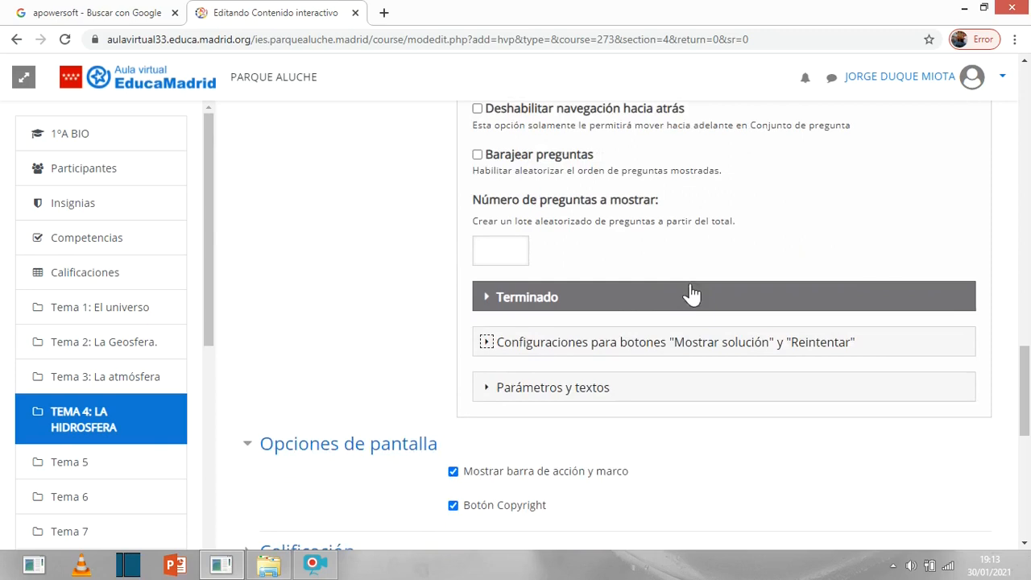
Expand the settings for the "Mostrar solución" and "Reintentar" buttons and examine their options and the display options below
scroll(613, 230, down, 1)
scroll(654, 297, up, 1)
click(488, 344)
scroll(536, 352, down, 1)
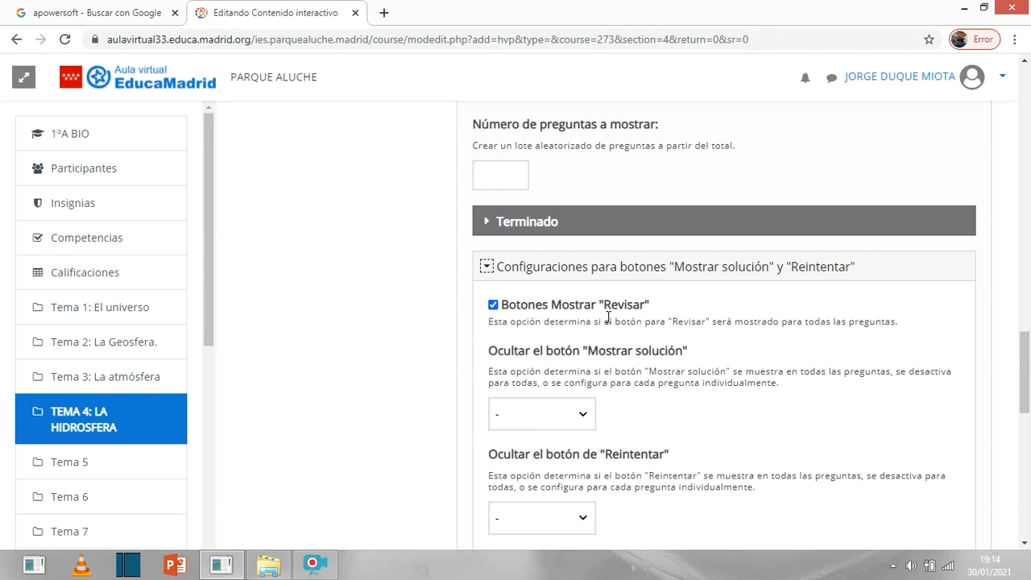
scroll(684, 346, down, 1)
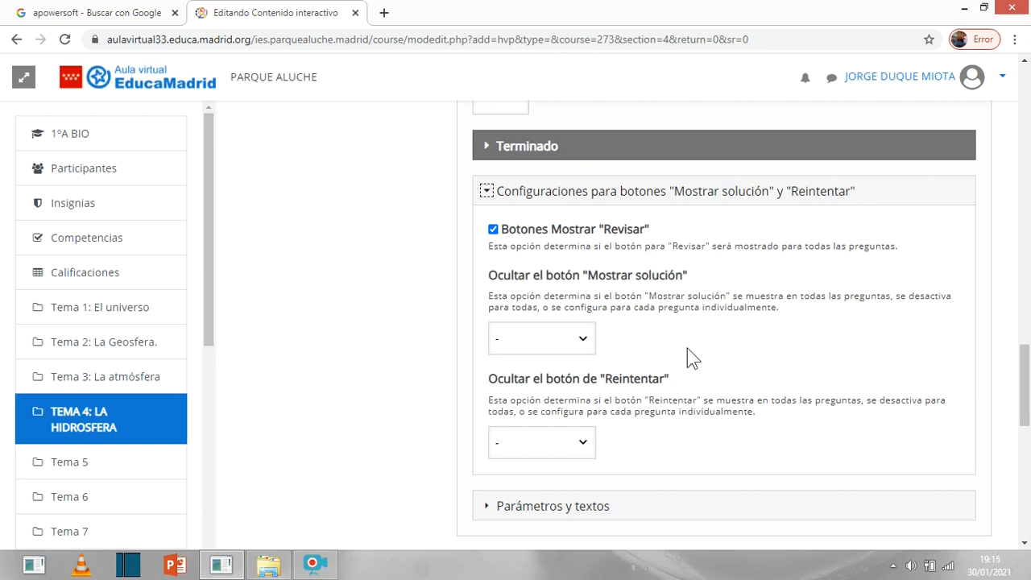
scroll(669, 331, down, 1)
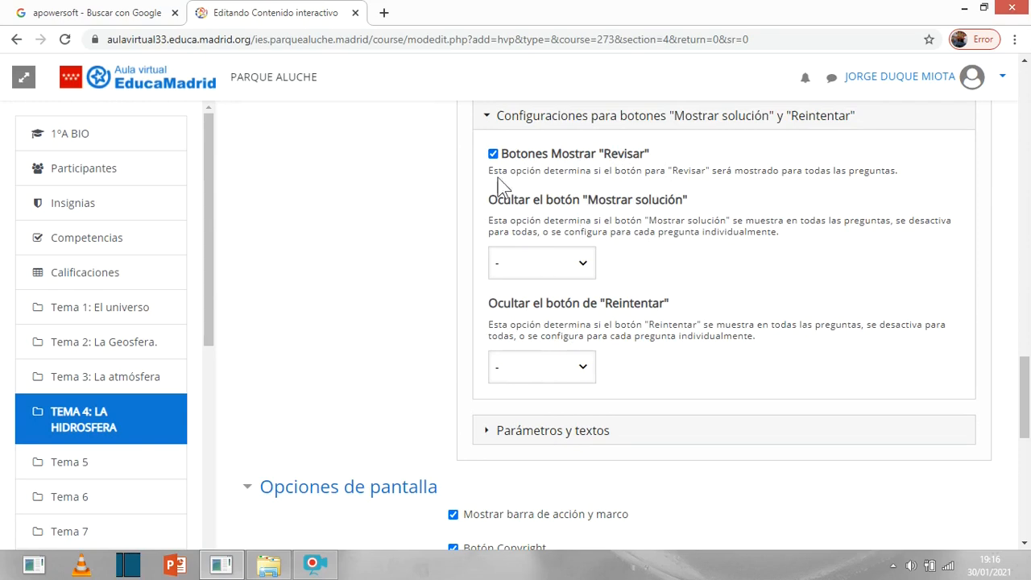
scroll(678, 218, down, 2)
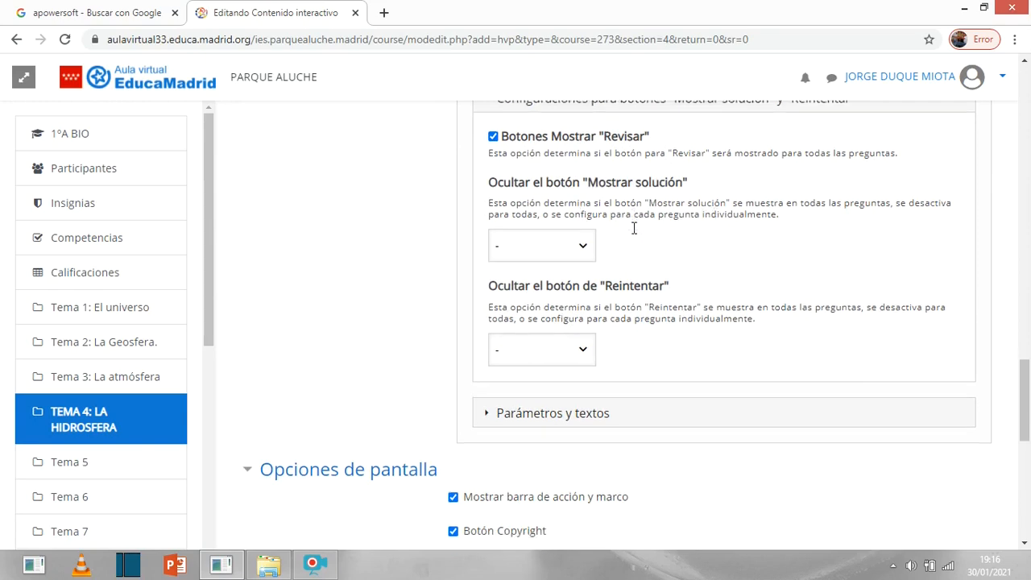
scroll(483, 330, down, 1)
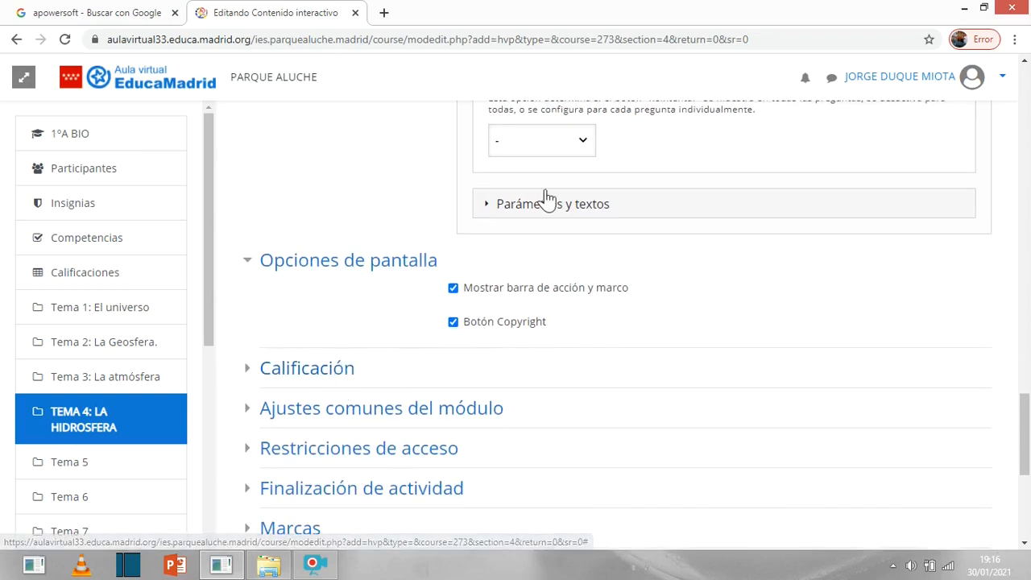
Review the whole activity form from the description through the question set to the grading section
scroll(613, 213, up, 1)
scroll(614, 216, up, 10)
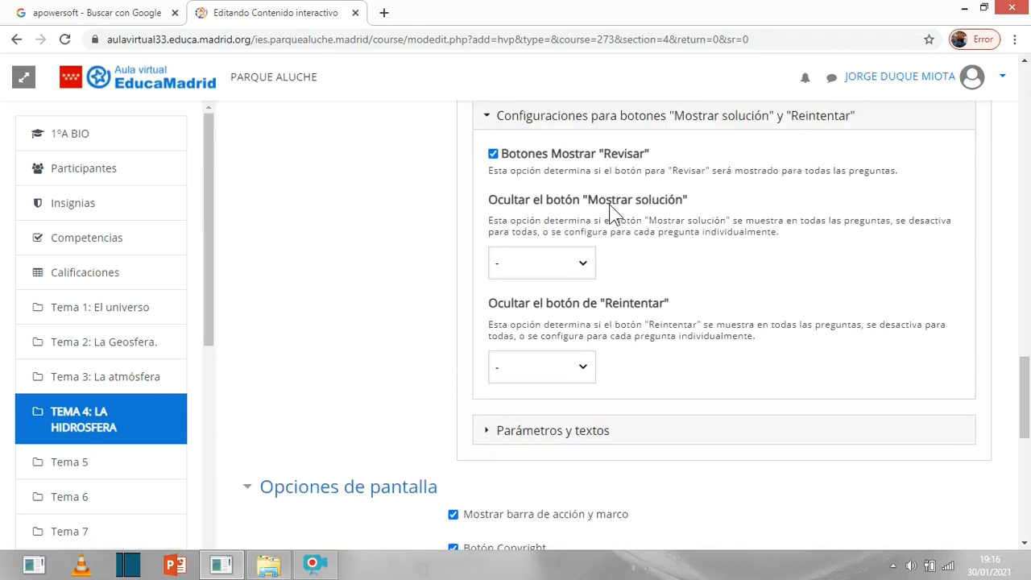
scroll(625, 224, up, 13)
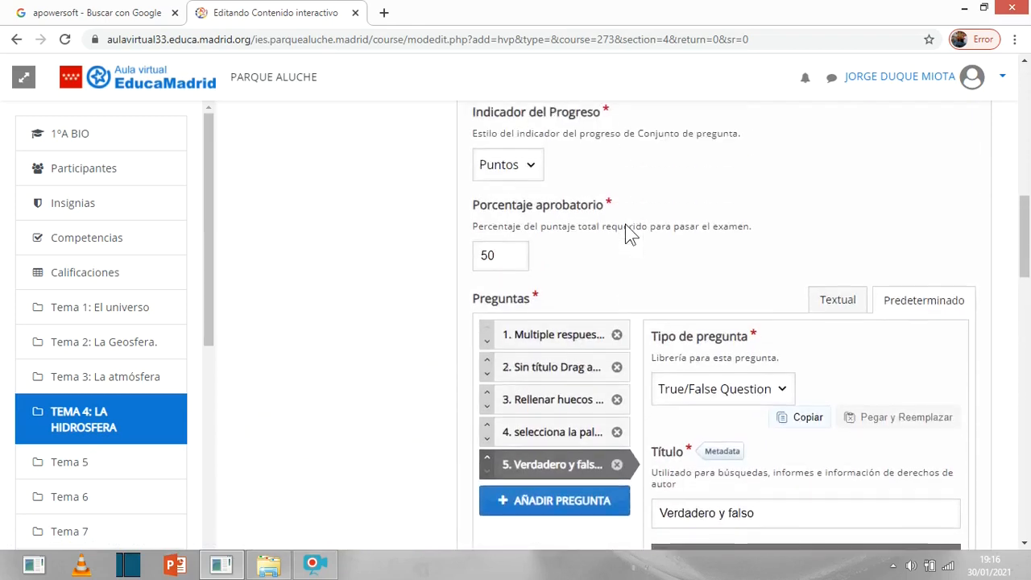
scroll(628, 224, up, 3)
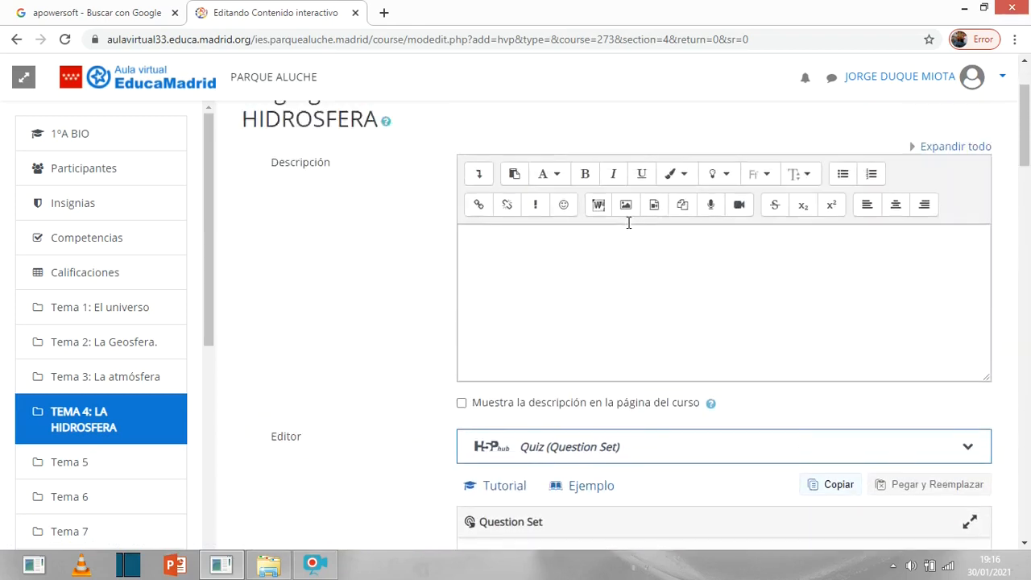
scroll(596, 229, down, 7)
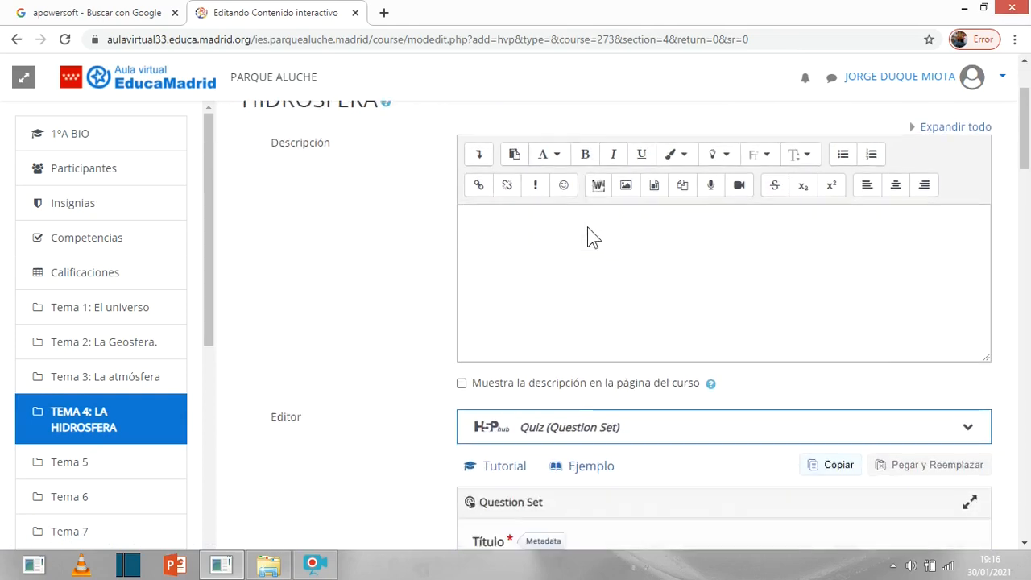
scroll(577, 205, down, 5)
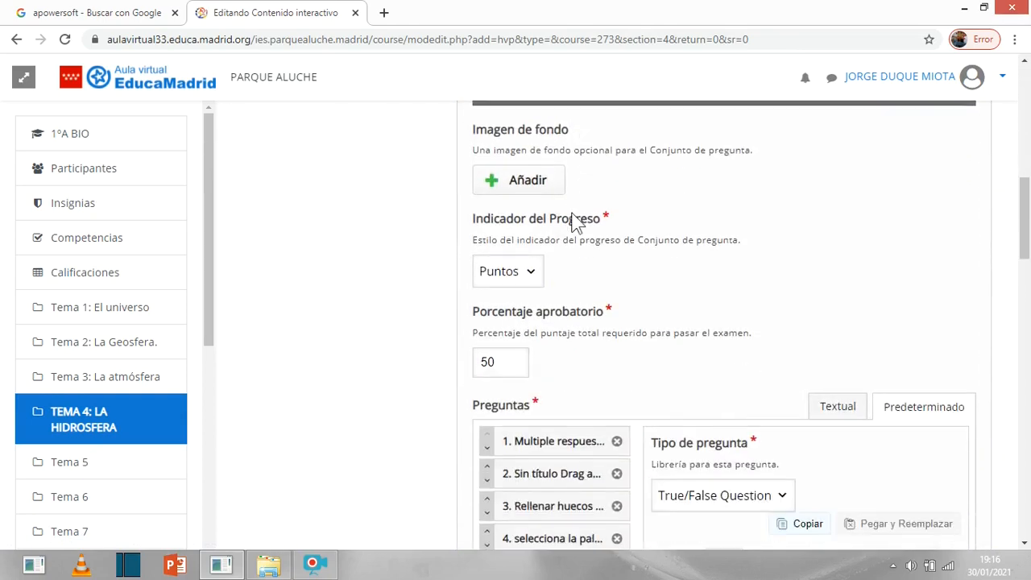
scroll(569, 216, down, 7)
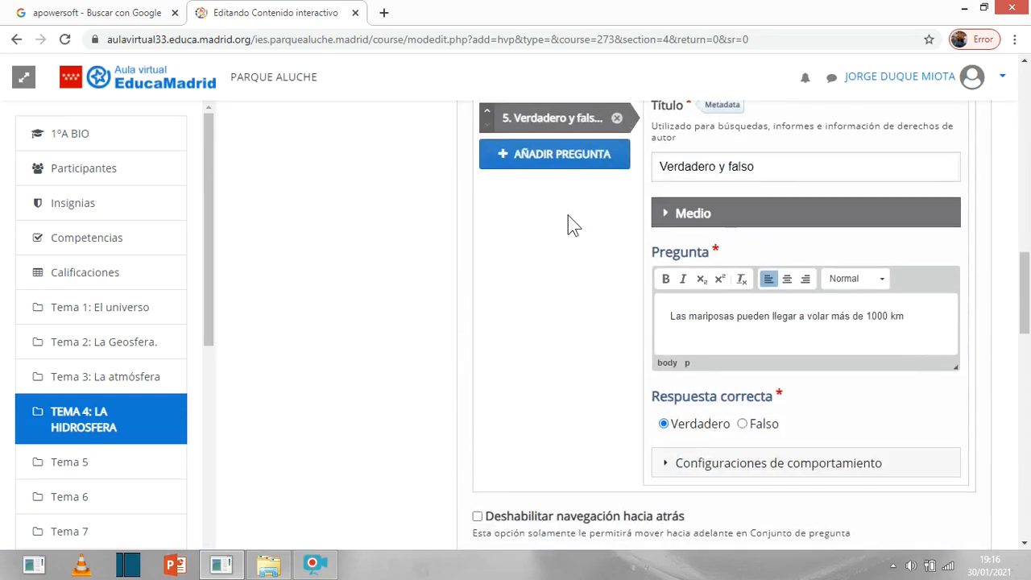
scroll(567, 215, down, 6)
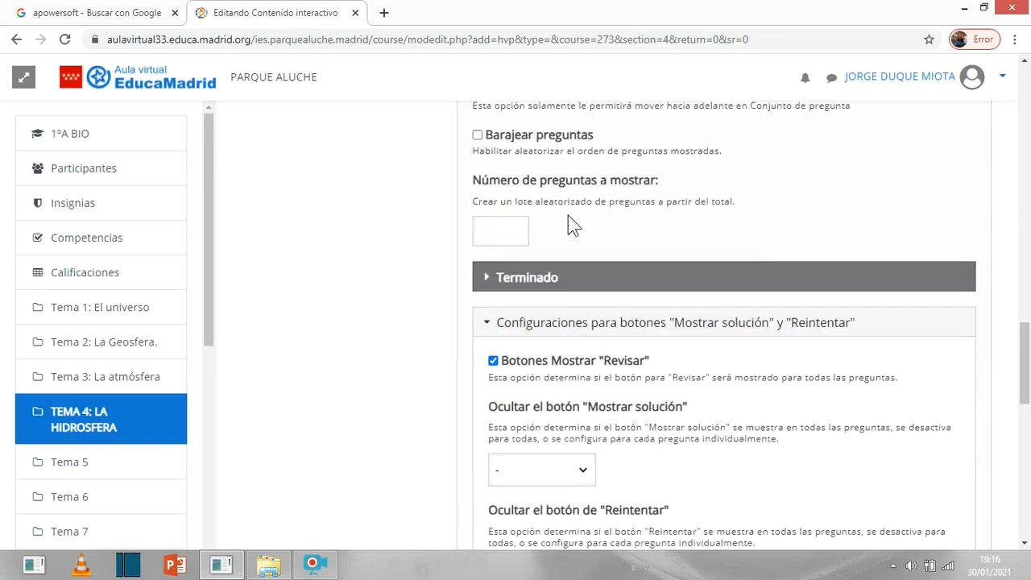
scroll(479, 250, down, 1)
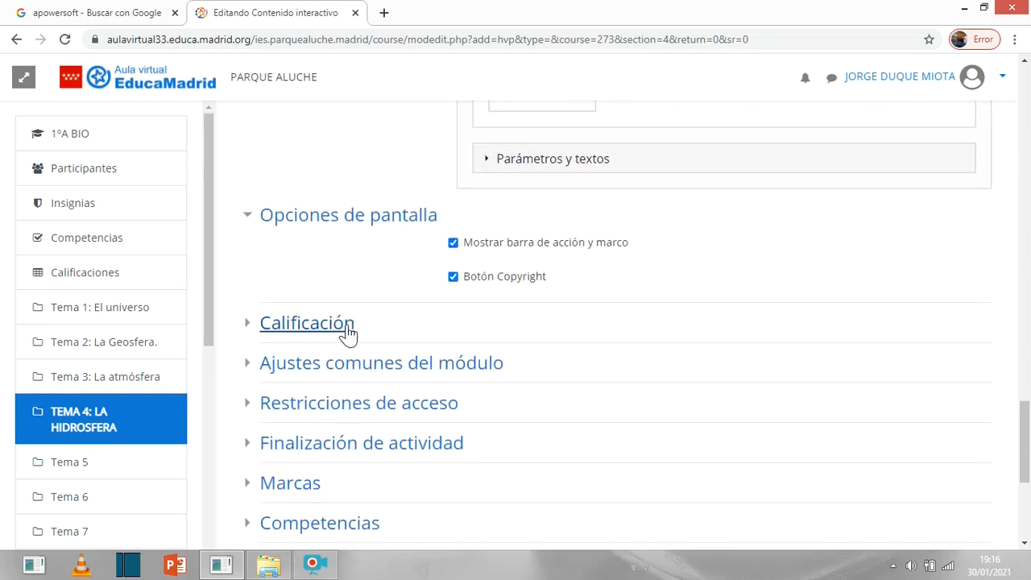
Expand the Calificación section and set the grade to pass to 5
click(344, 325)
scroll(639, 294, down, 1)
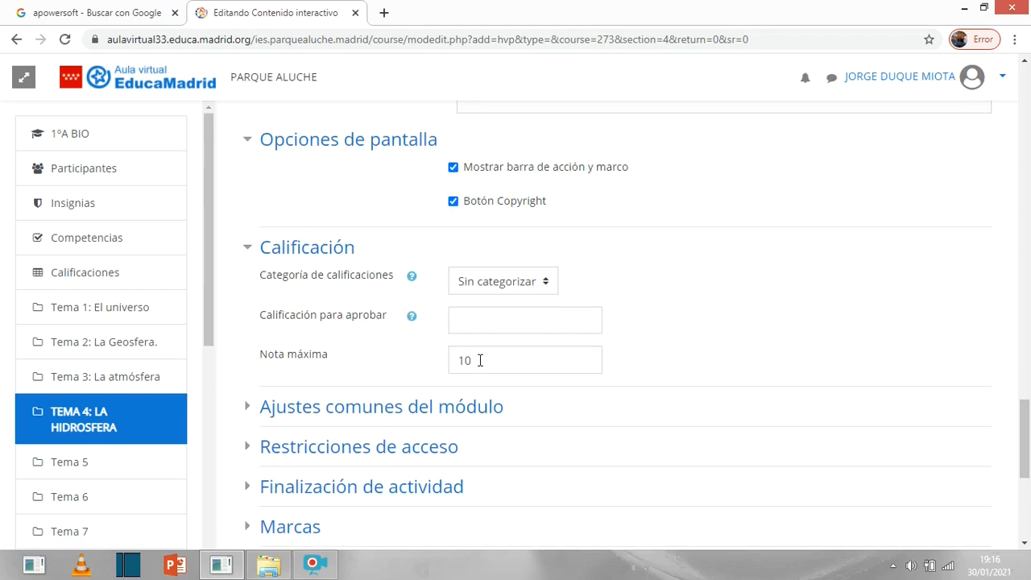
click(459, 318)
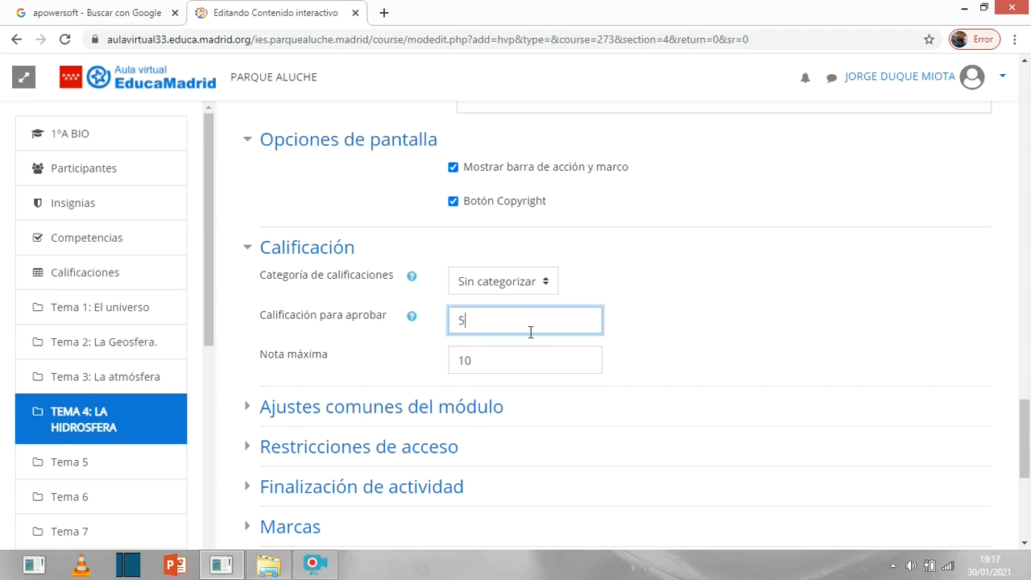
Try a maximum grade of 100 for the activity and restore it to 10, keeping 5 as the grade to pass
click(485, 361)
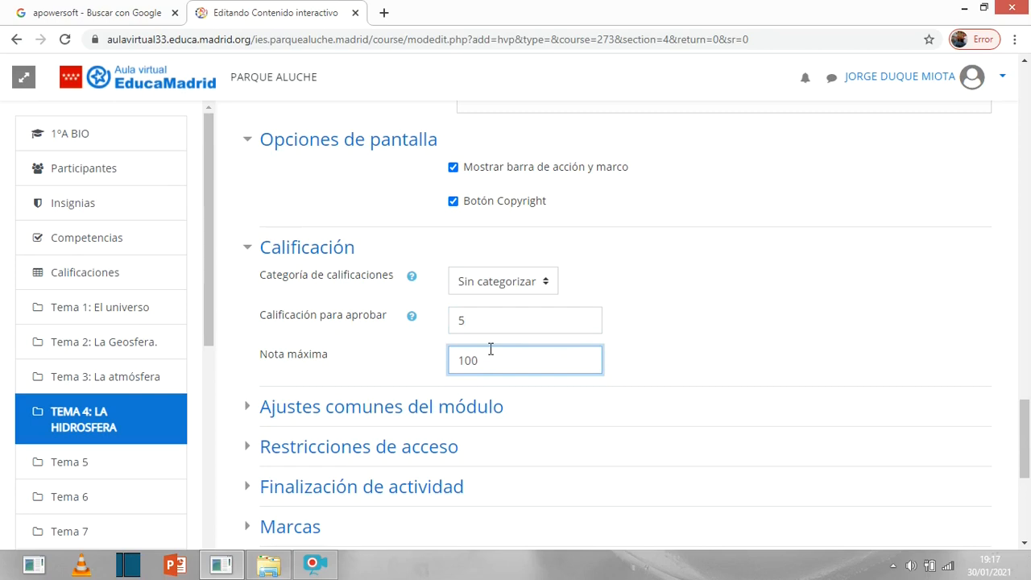
click(473, 326)
click(483, 367)
click(473, 316)
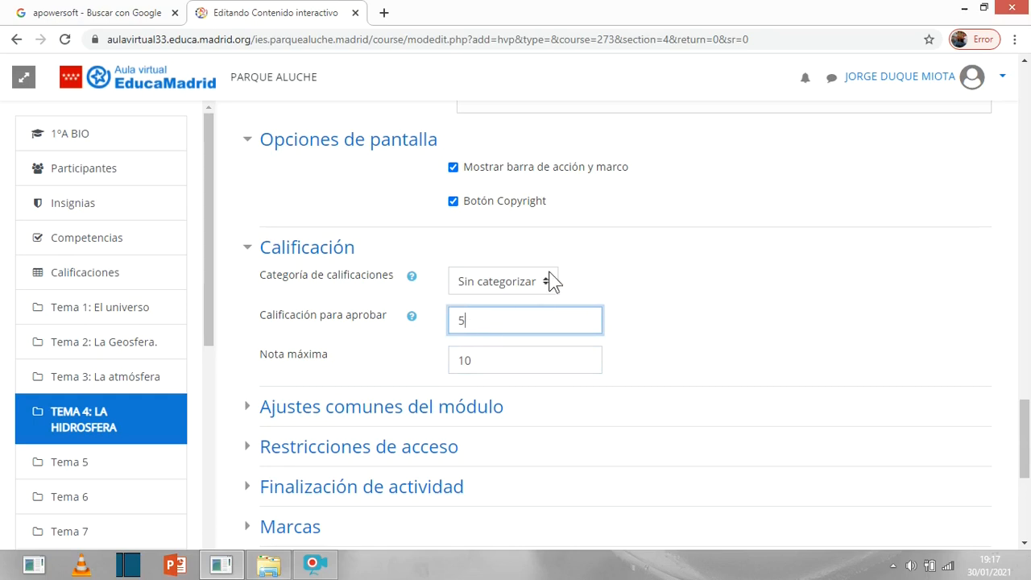
Look over the question set once more, save the activity and return to the course
scroll(550, 280, up, 6)
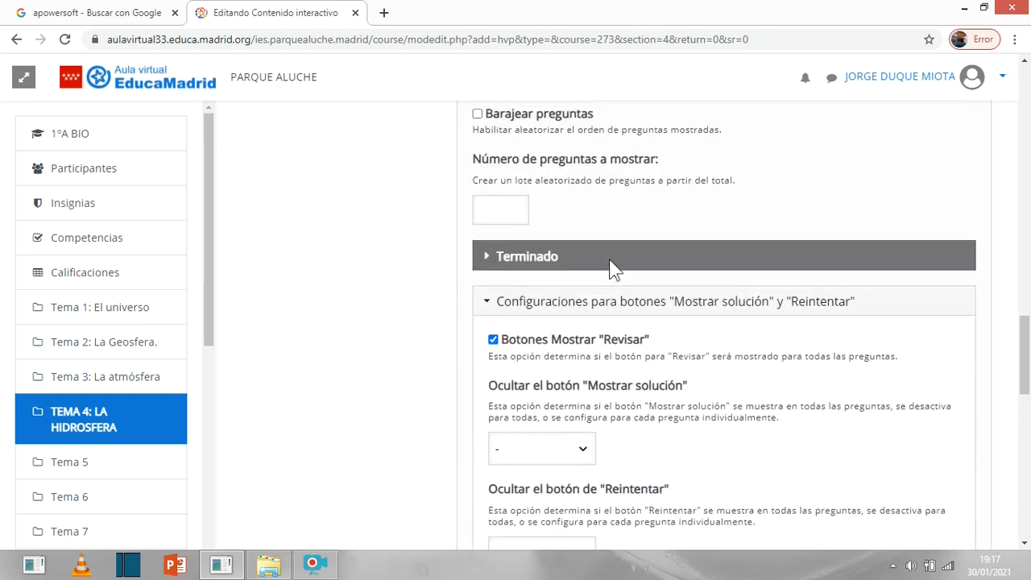
scroll(610, 268, up, 8)
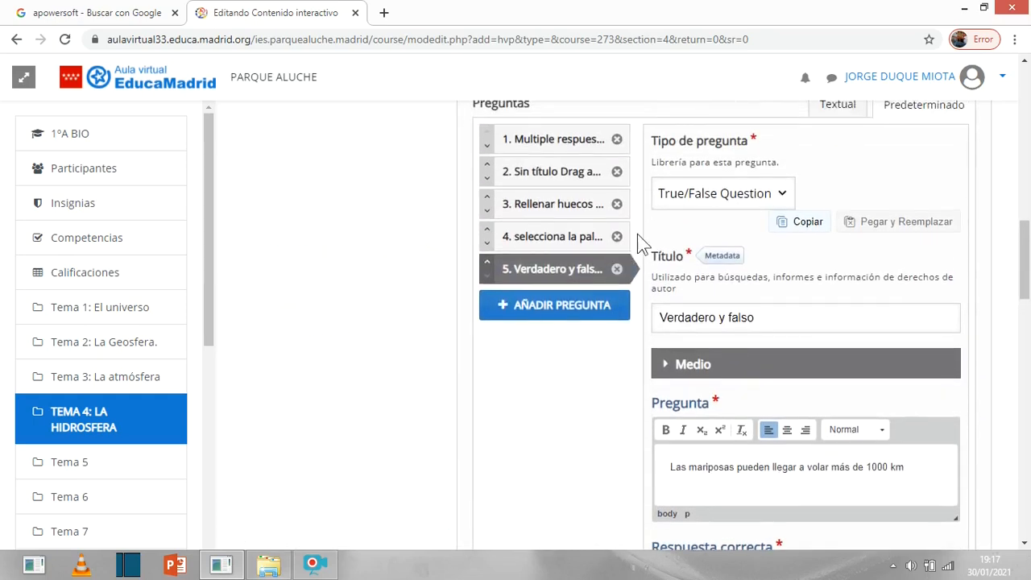
scroll(636, 253, up, 2)
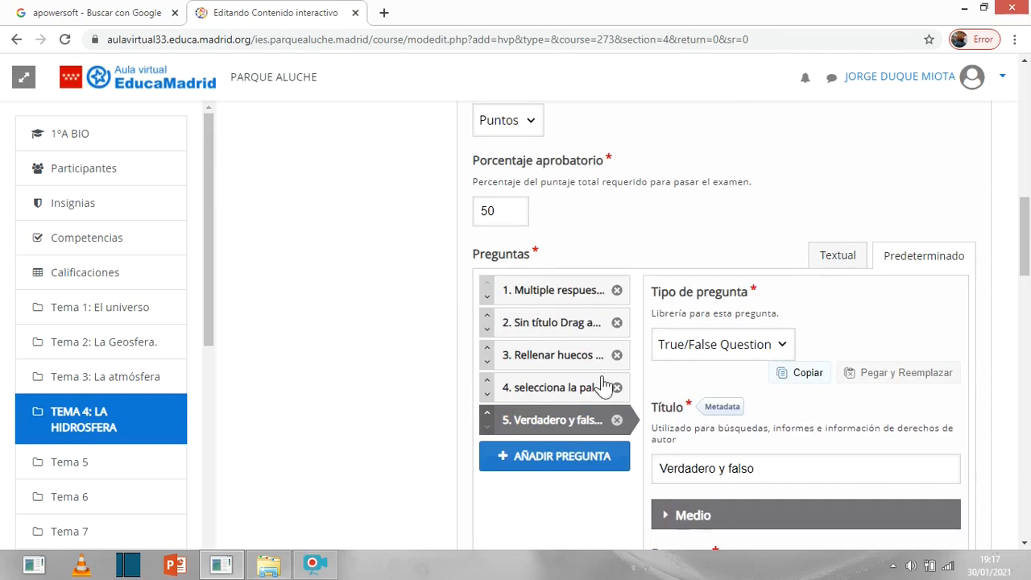
scroll(783, 357, down, 2)
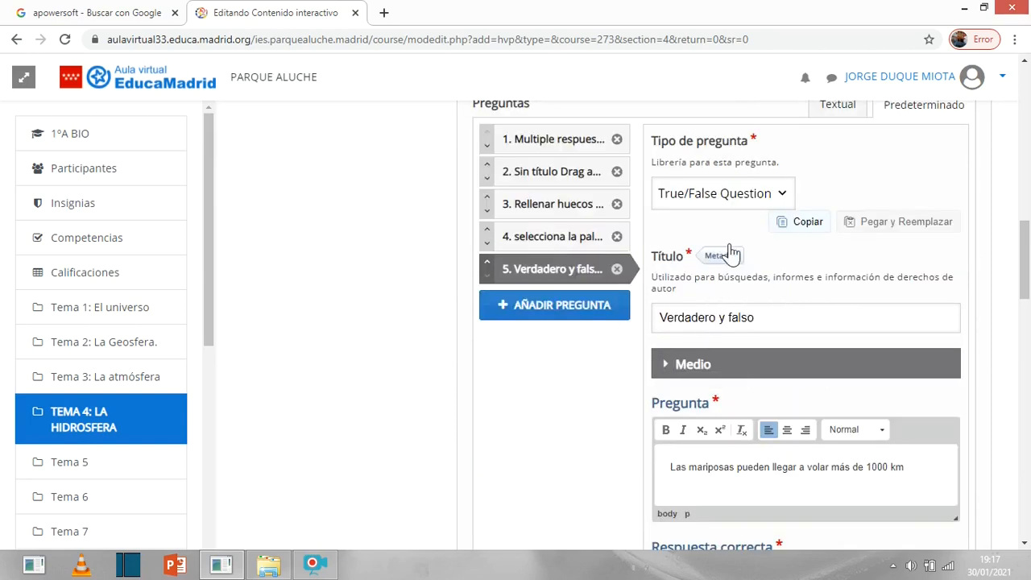
scroll(636, 362, down, 6)
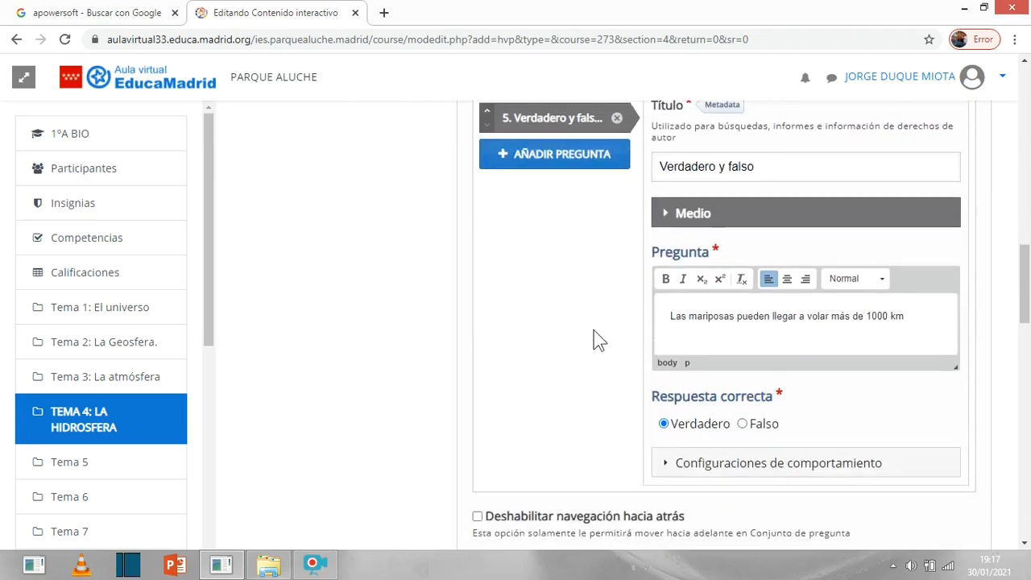
scroll(564, 338, down, 10)
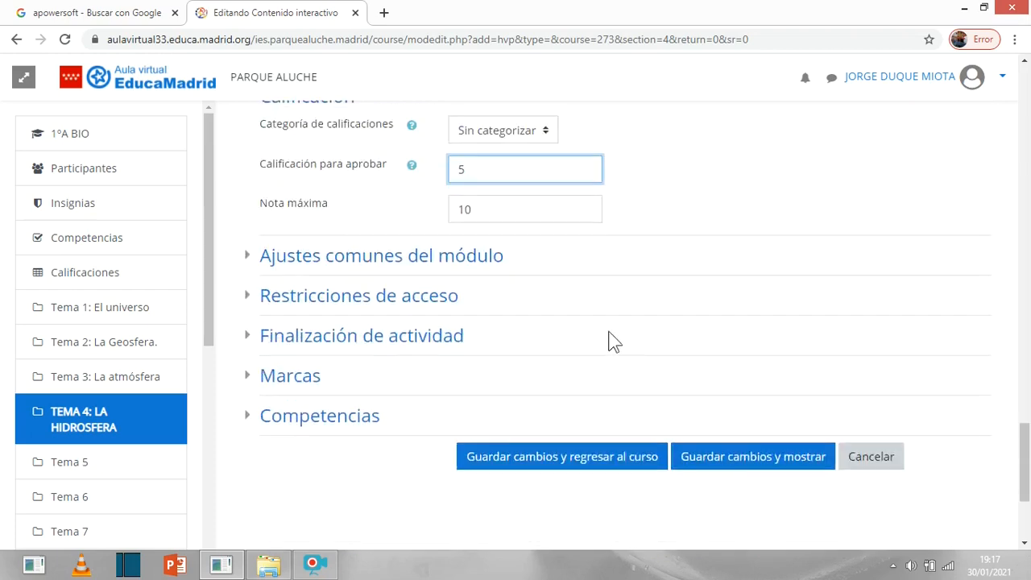
scroll(576, 342, down, 1)
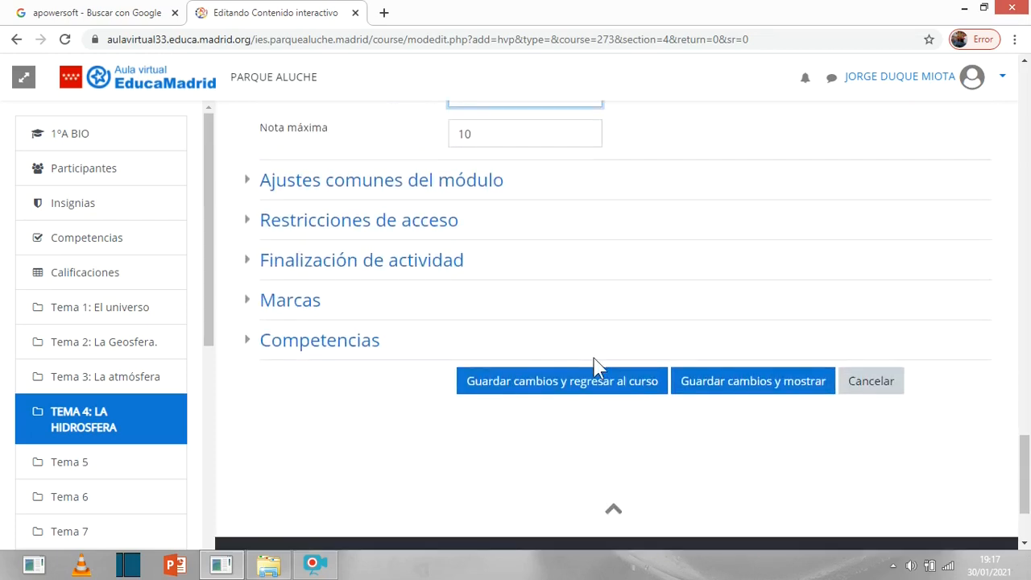
click(544, 385)
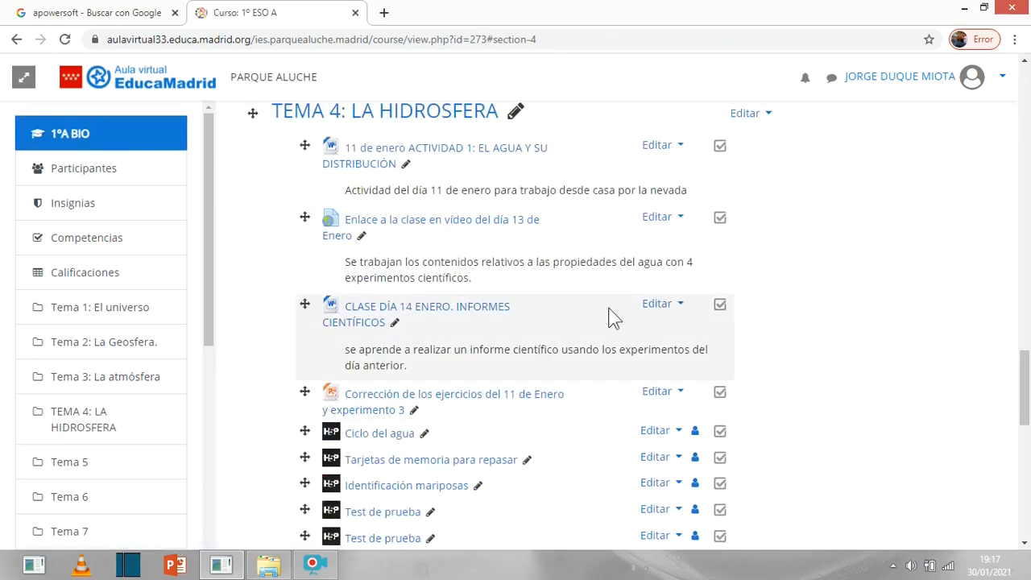
Switch the course role to Estudiante
scroll(614, 322, down, 2)
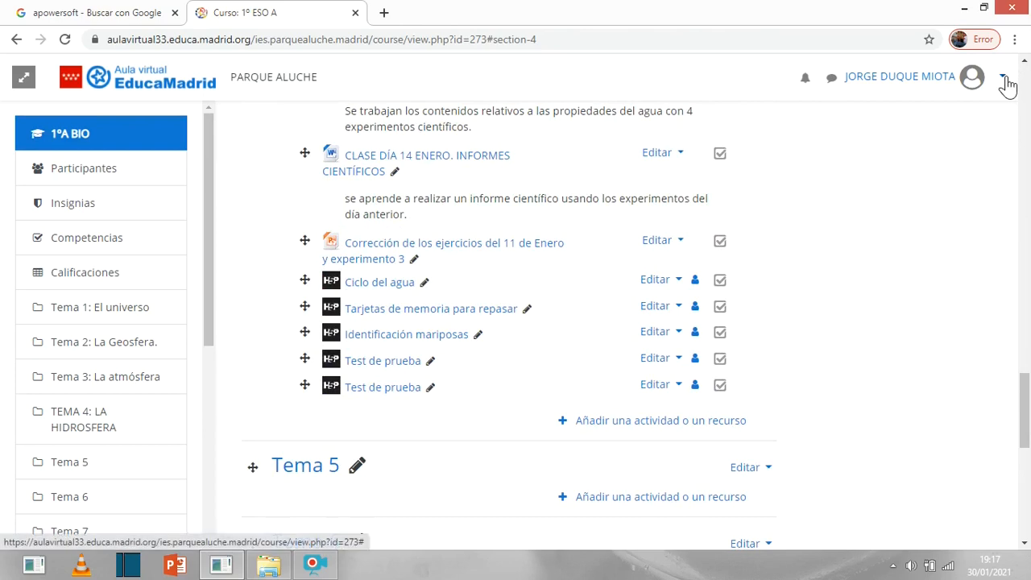
click(1003, 78)
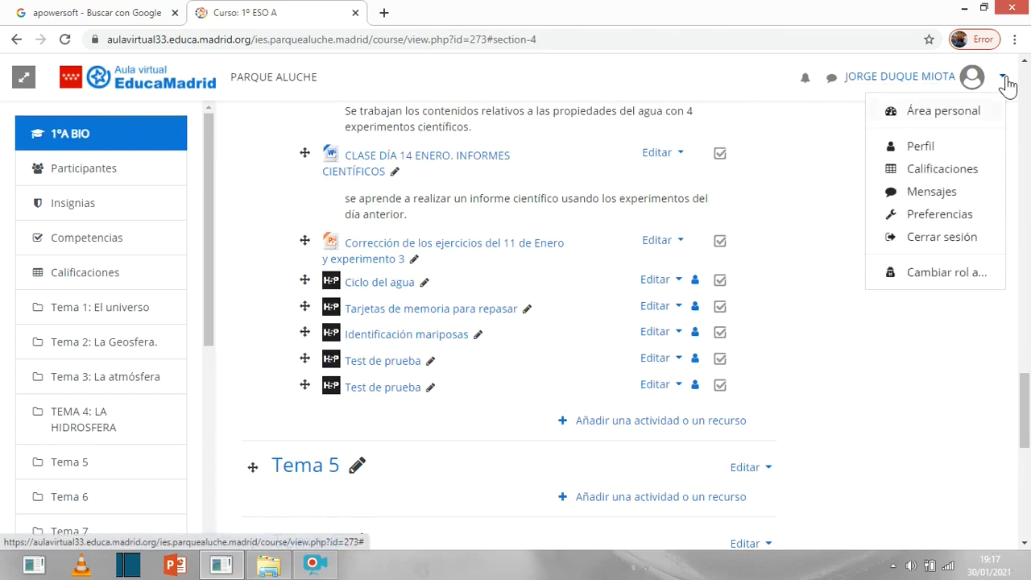
click(943, 275)
click(296, 387)
Open the last "Test de prueba" activity in Tema 4 as a student
scroll(475, 282, down, 8)
scroll(453, 311, down, 15)
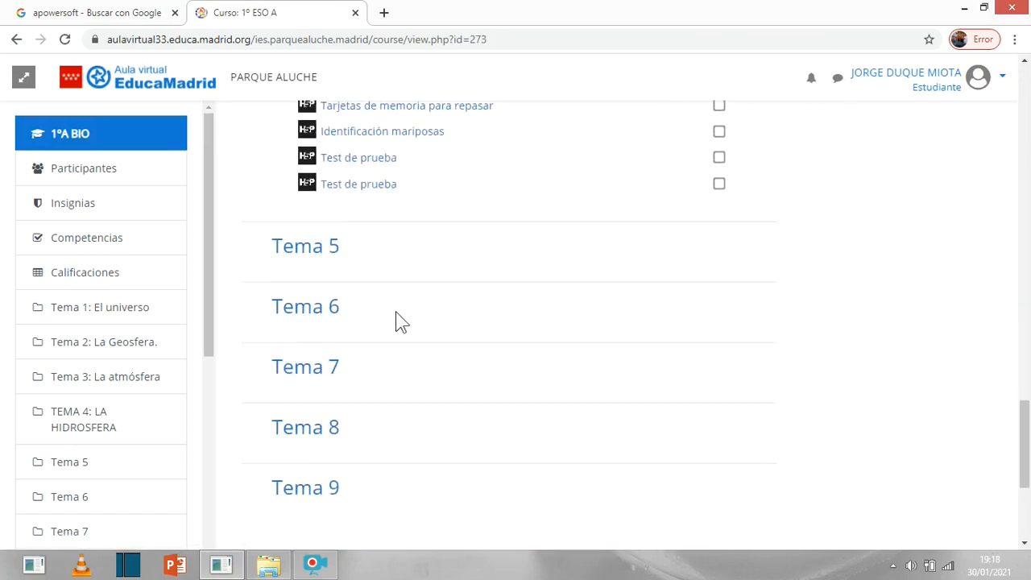
click(365, 186)
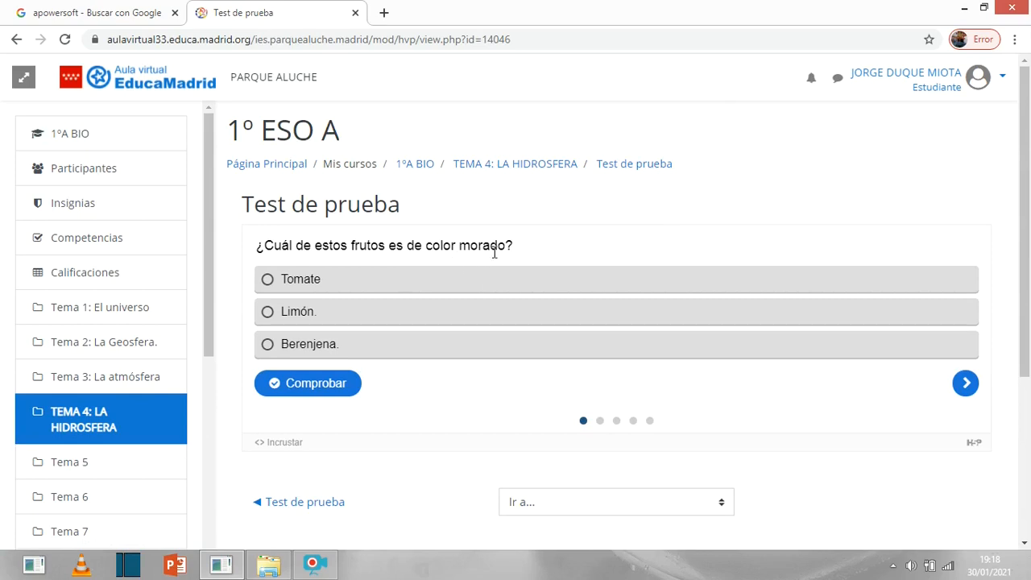
Answer the purple fruit question with "Berenjena", check it and continue to the next question
scroll(343, 338, down, 1)
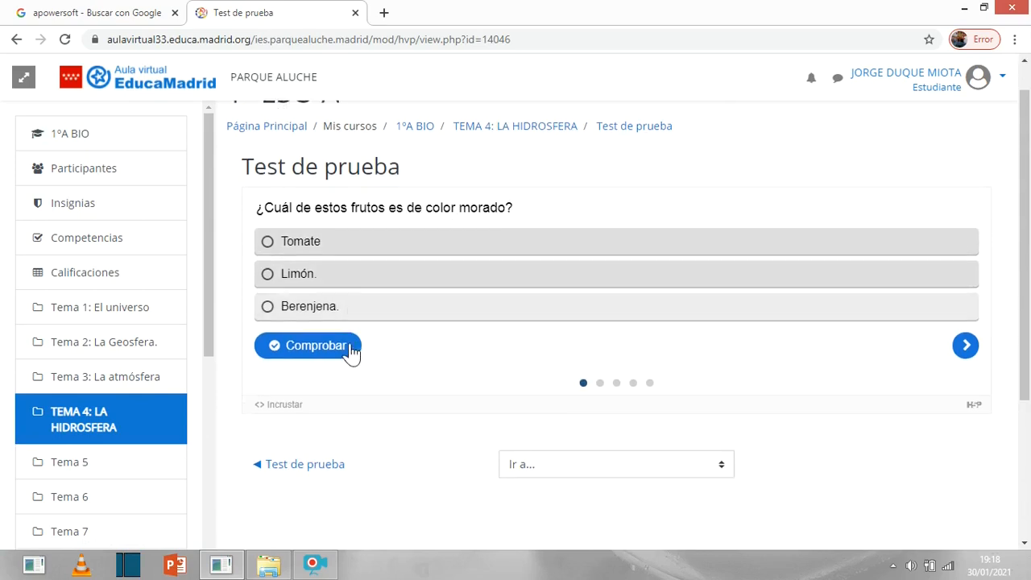
click(274, 273)
click(316, 310)
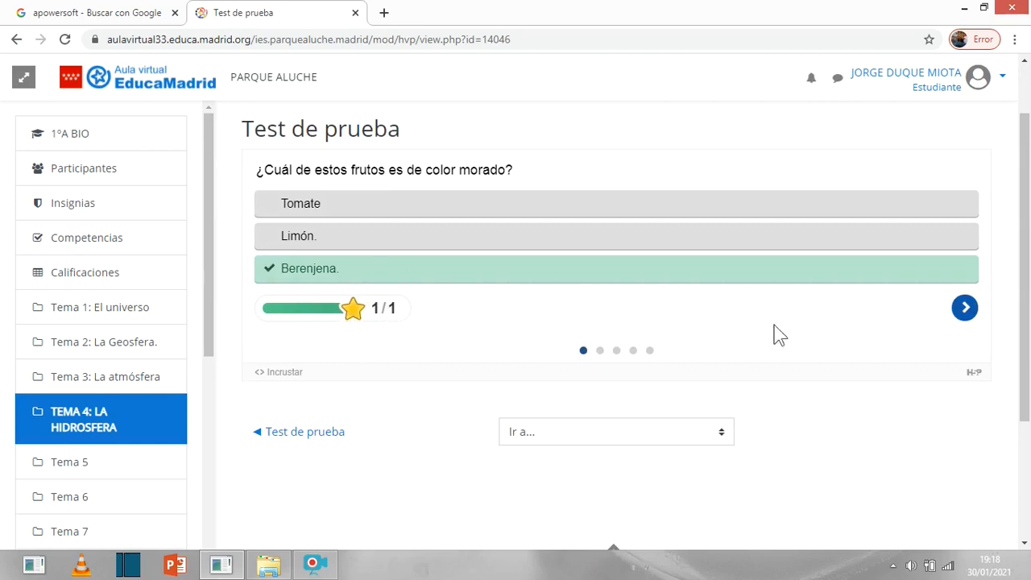
click(971, 317)
Examine the plant image and the draggable items of the Drag and Drop question
scroll(719, 294, down, 3)
scroll(721, 276, down, 5)
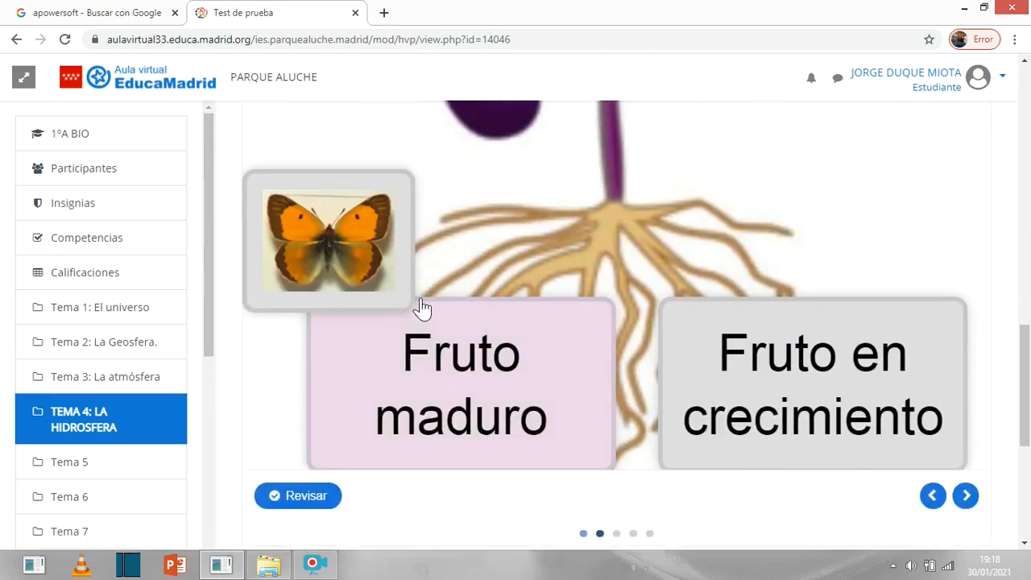
scroll(421, 306, up, 8)
scroll(438, 292, down, 3)
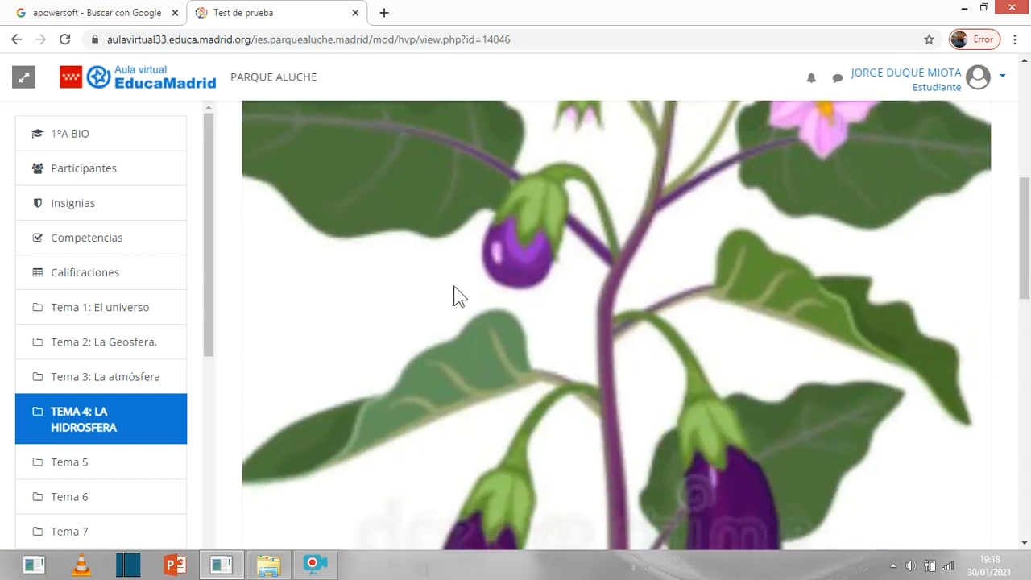
scroll(459, 296, up, 6)
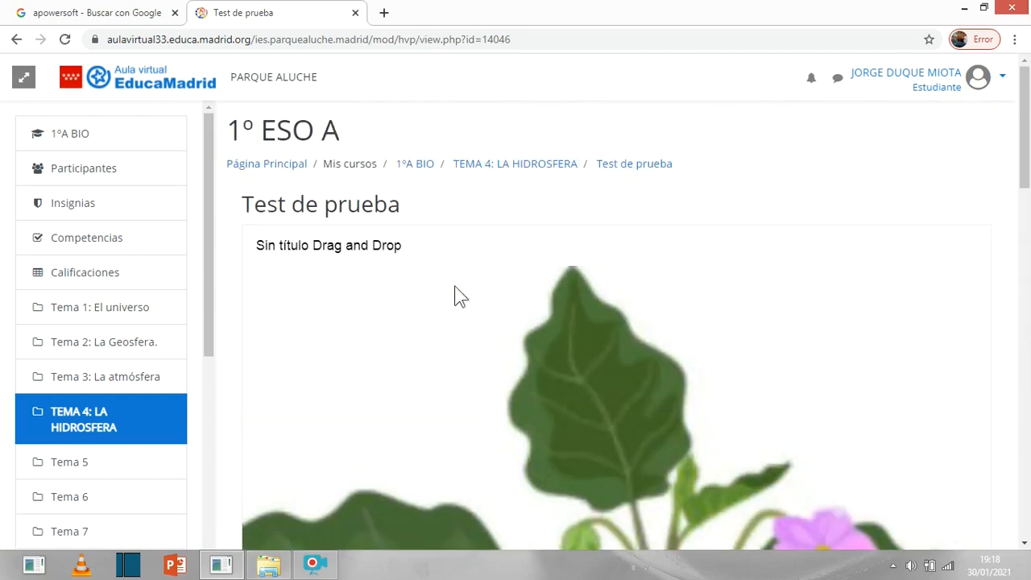
scroll(379, 256, down, 6)
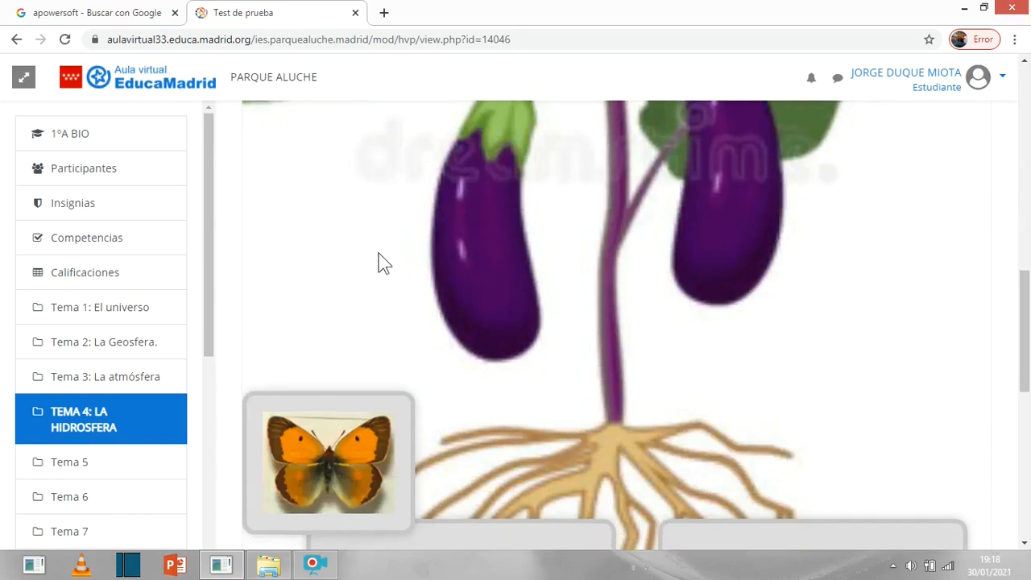
scroll(379, 260, down, 4)
scroll(632, 246, up, 1)
scroll(632, 242, up, 3)
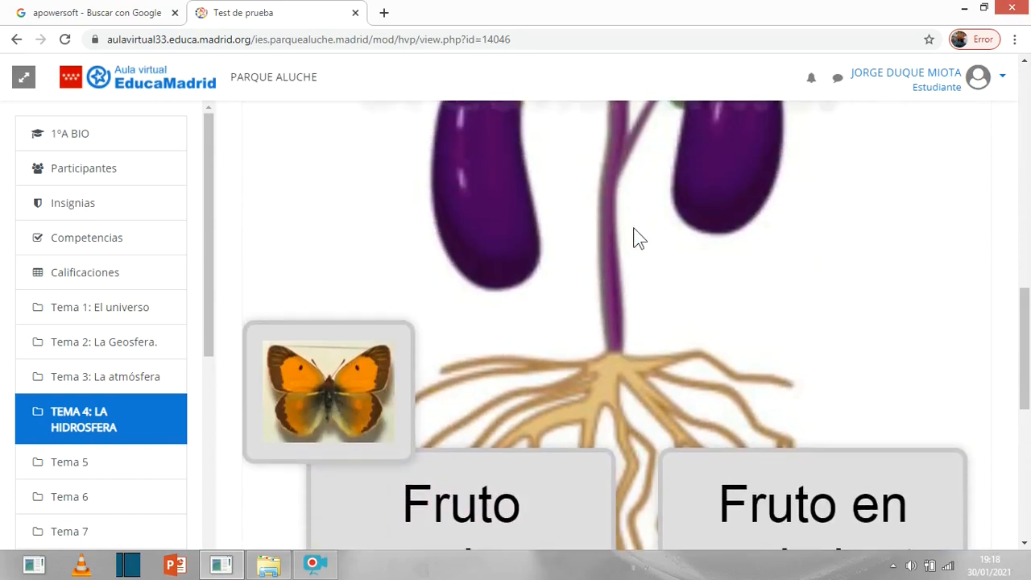
Place the butterfly on the flower, "Fruto en crecimiento" on the small fruit and "Fruto maduro" on the large fruits
scroll(639, 239, down, 6)
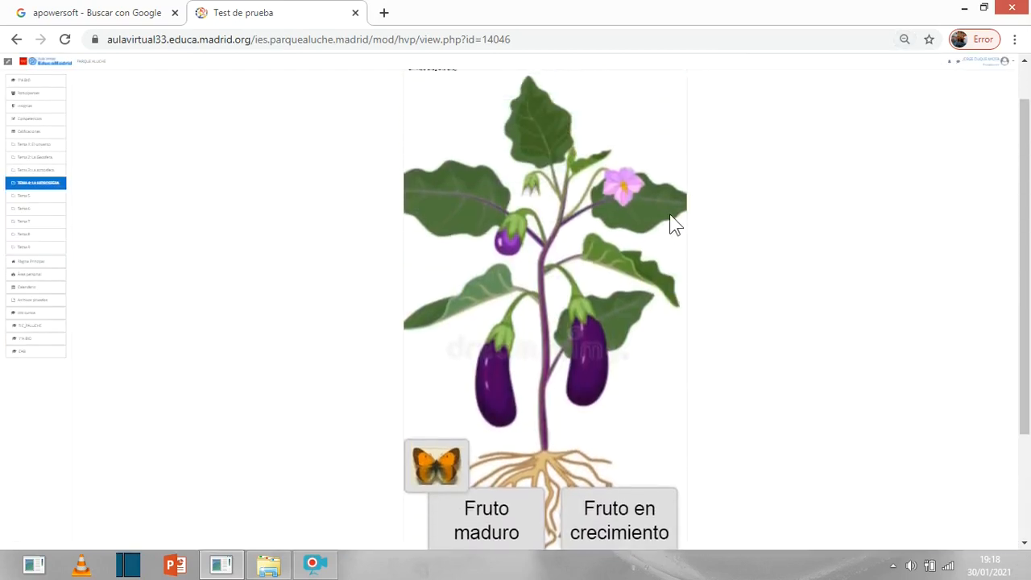
scroll(581, 310, down, 1)
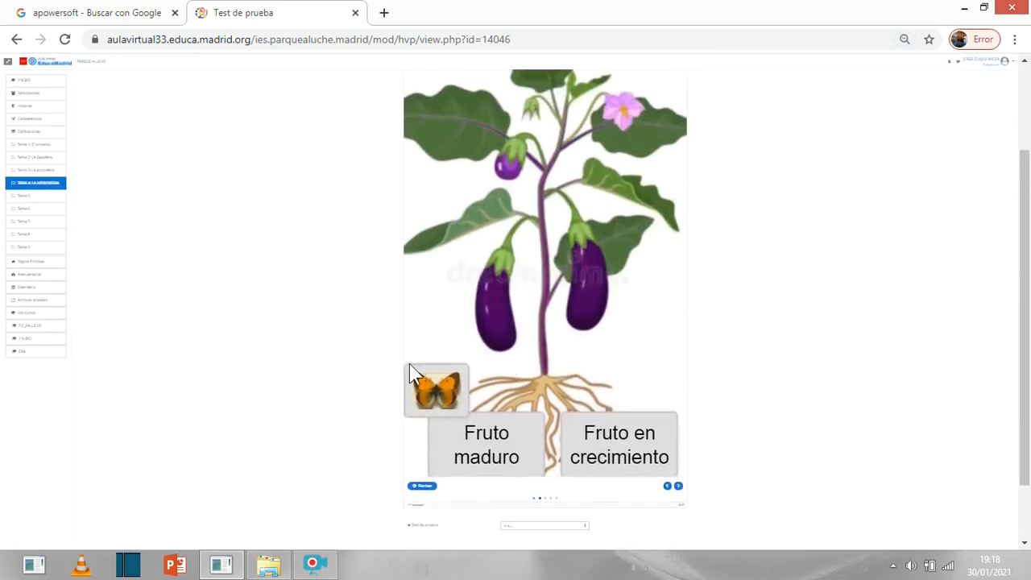
drag(432, 407, 627, 115)
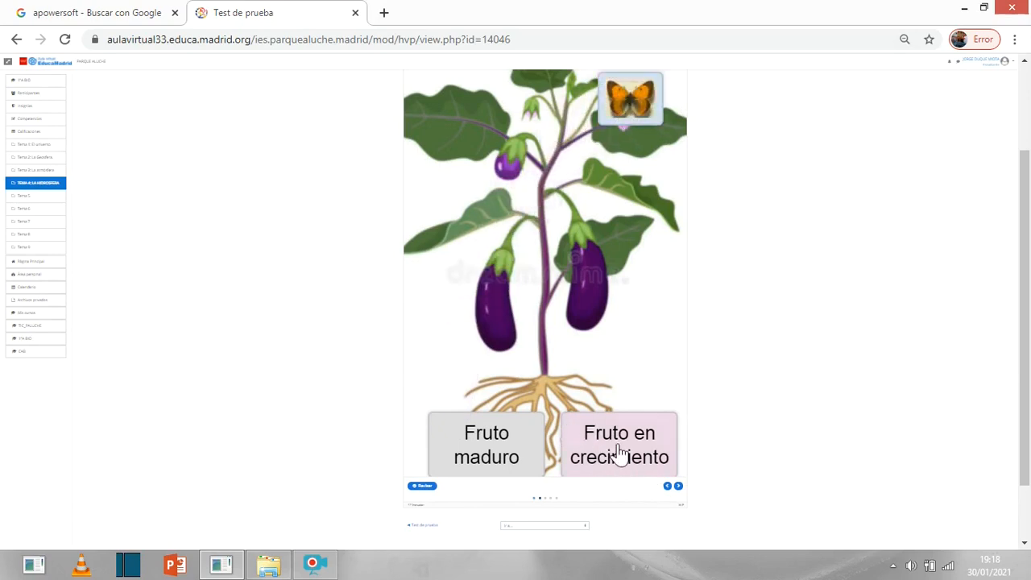
drag(625, 460, 495, 166)
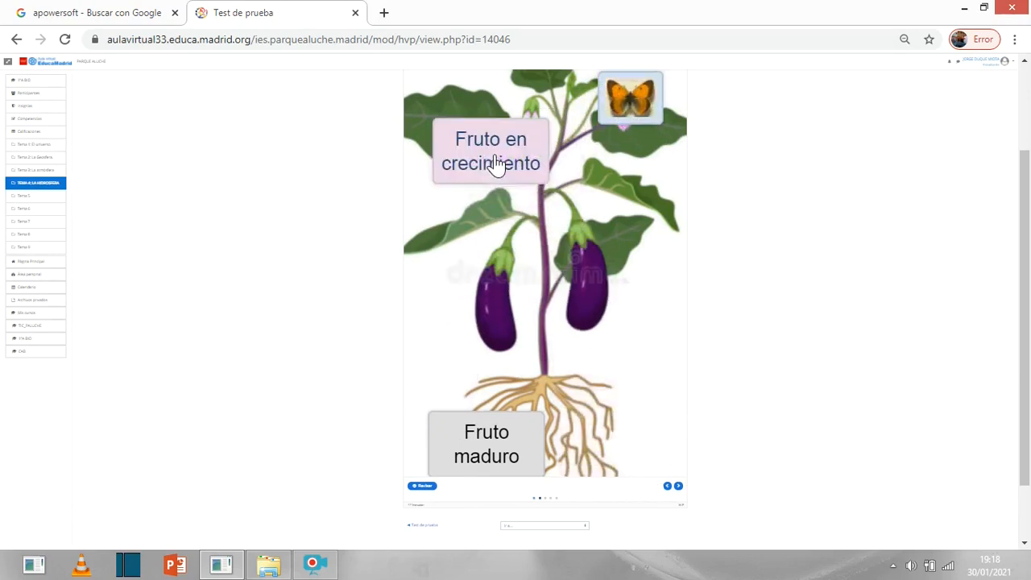
drag(493, 424, 528, 297)
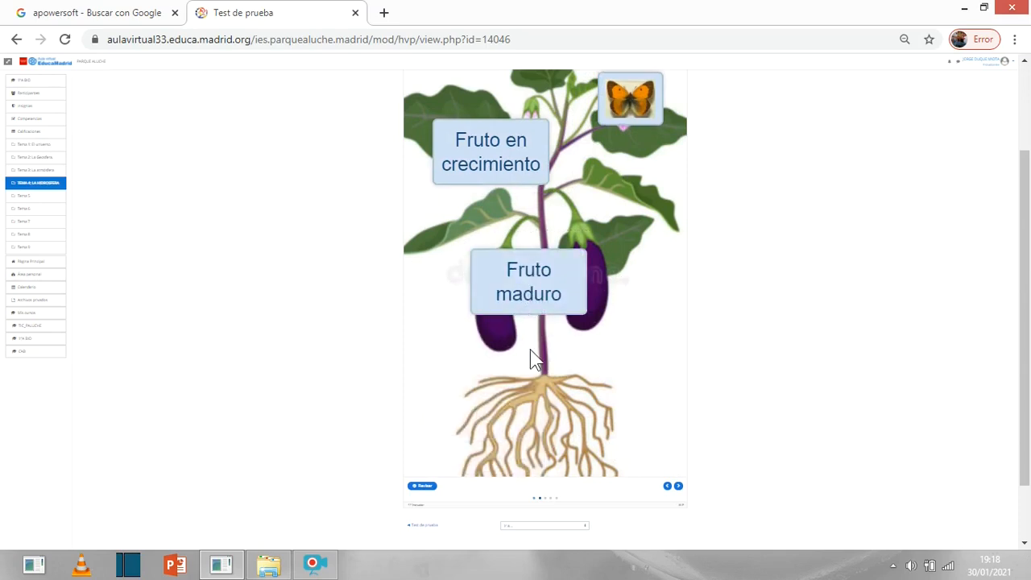
Check the placed items of the Drag and Drop question and continue to the fill-in-the-blanks question
key(ctrl+plus)
key(ctrl+plus)
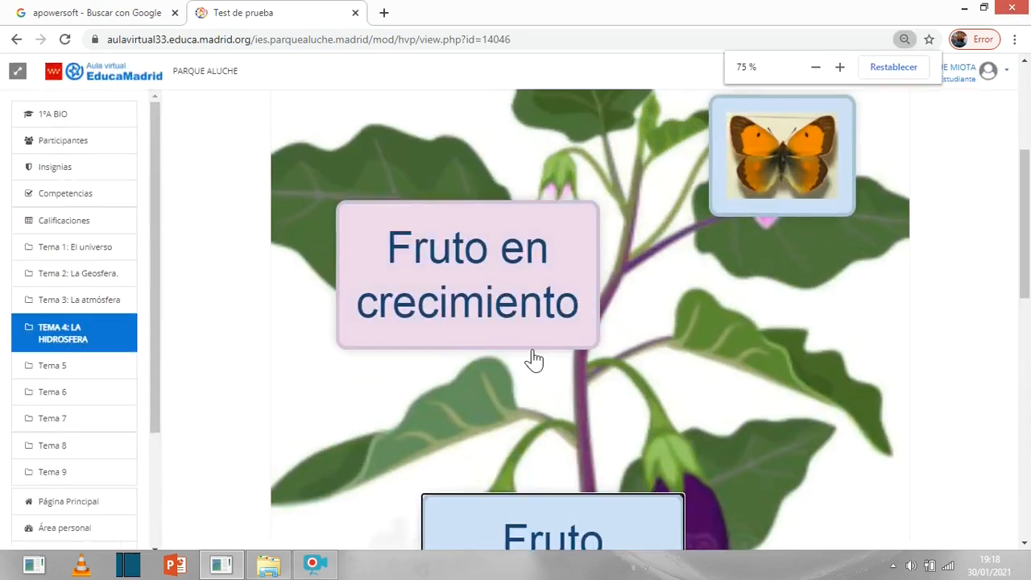
scroll(563, 411, down, 10)
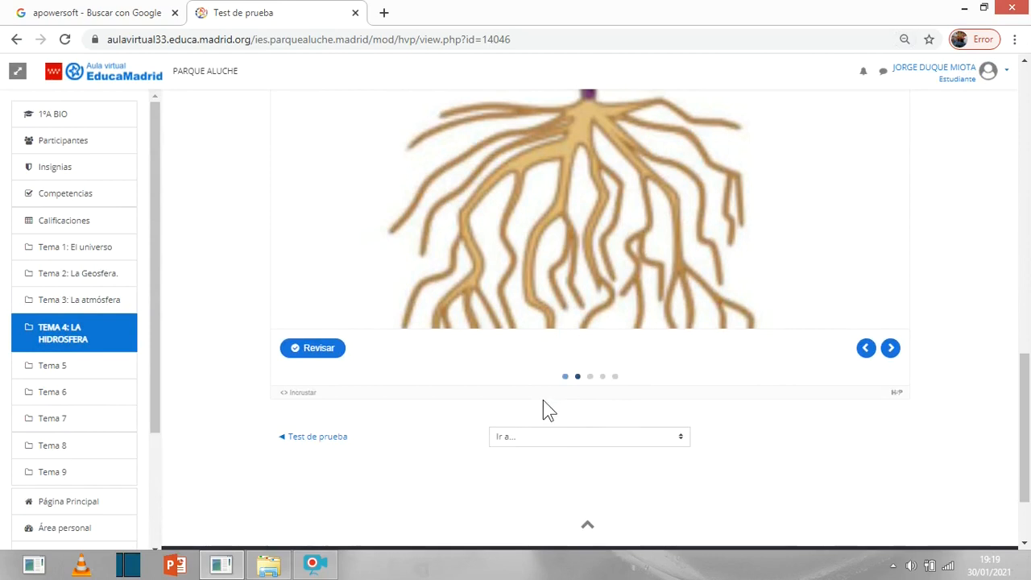
scroll(451, 411, up, 1)
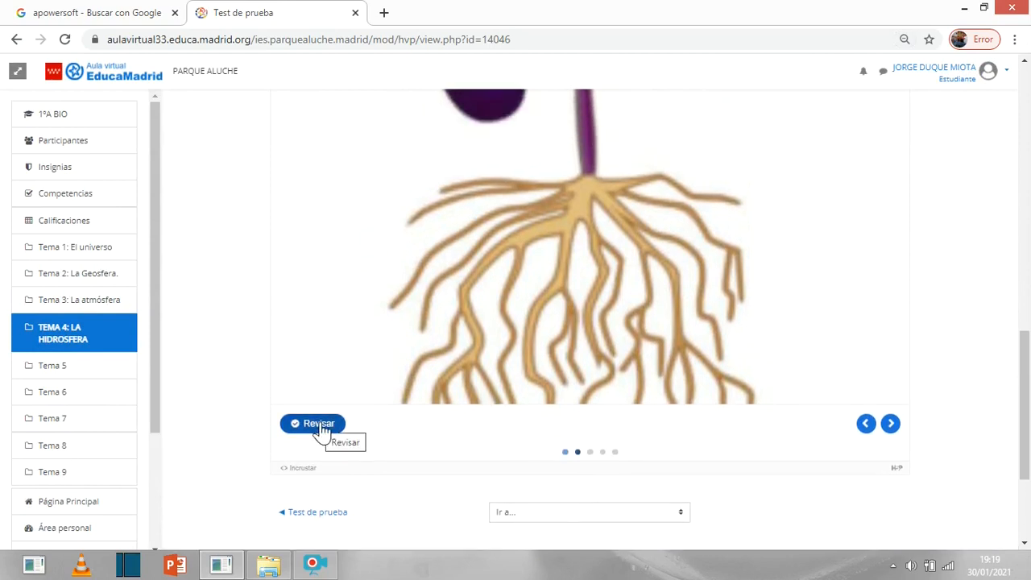
click(319, 425)
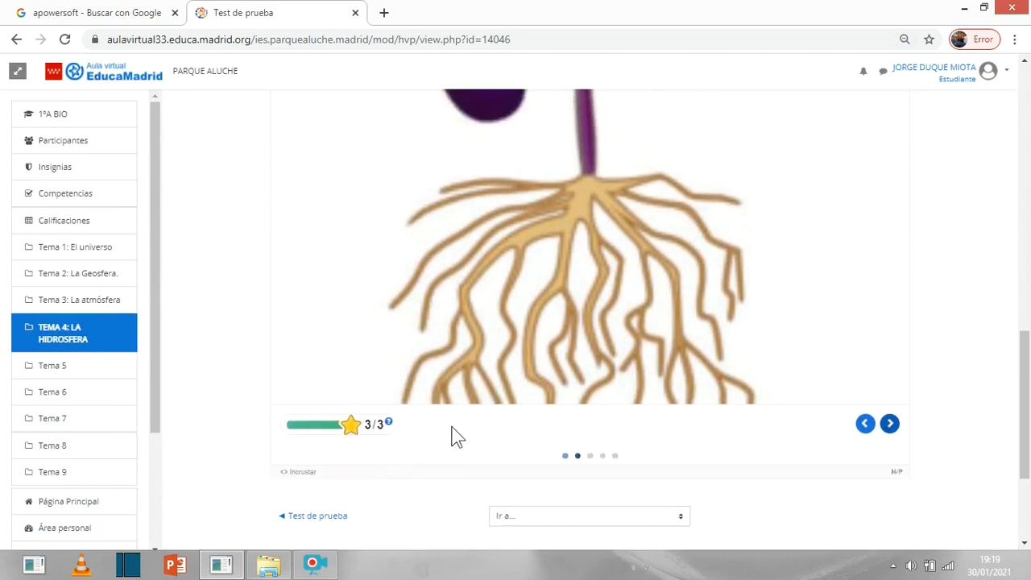
click(890, 425)
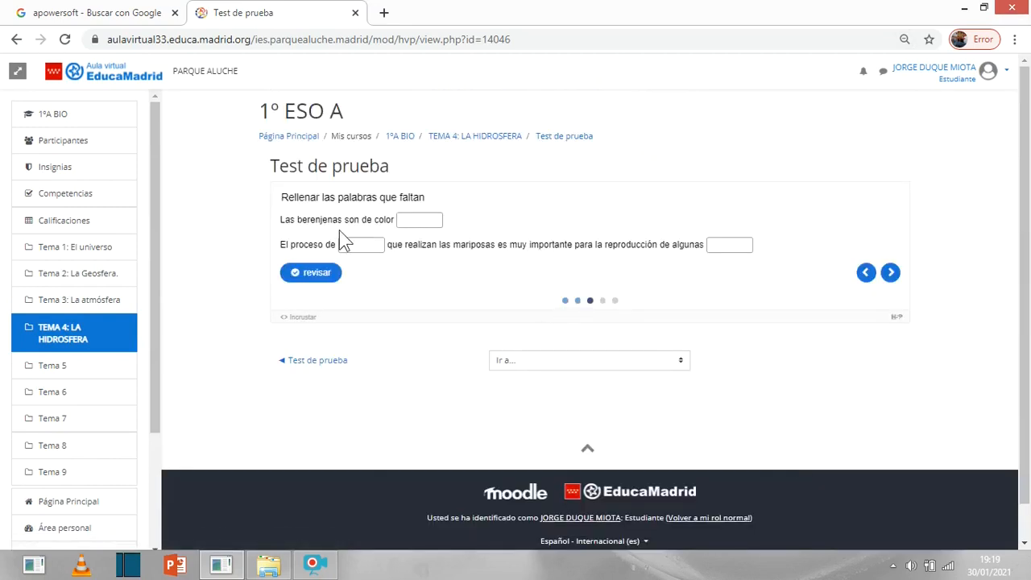
Fill the blanks with "morado", "polinización" and "especies", check the answers and continue to the adjectives question
click(414, 219)
text(morado)
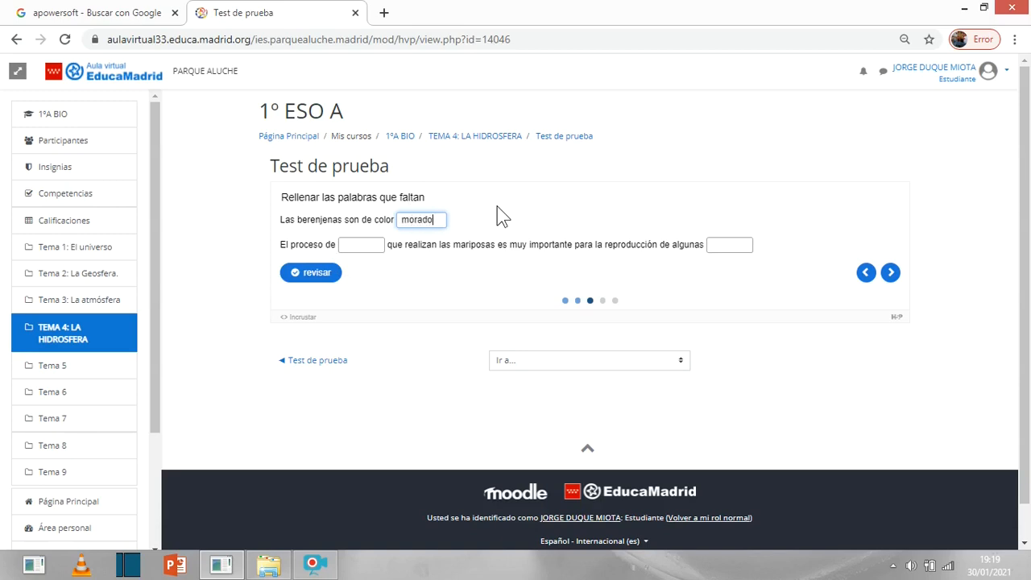
click(361, 246)
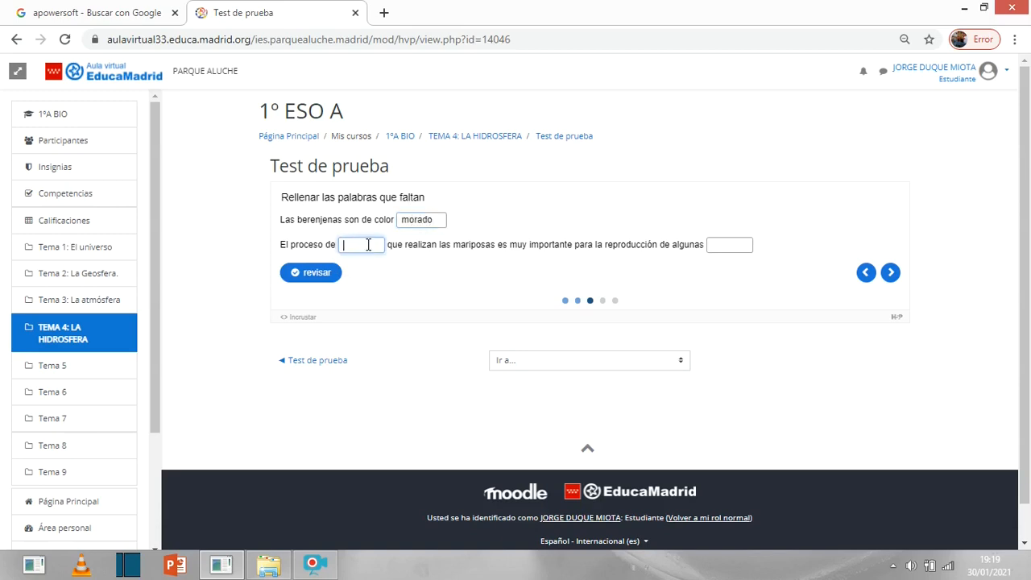
text(polinización)
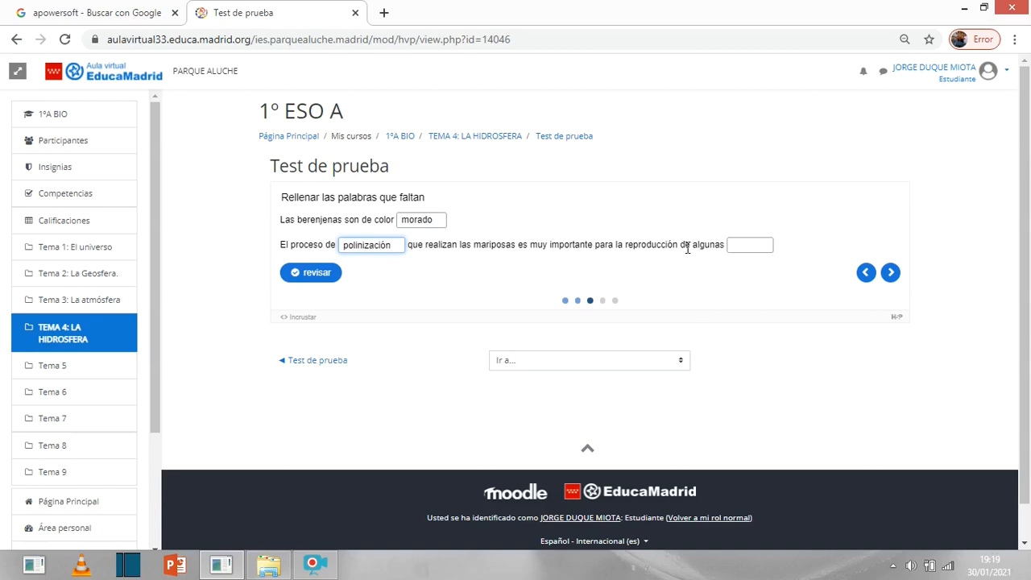
click(744, 246)
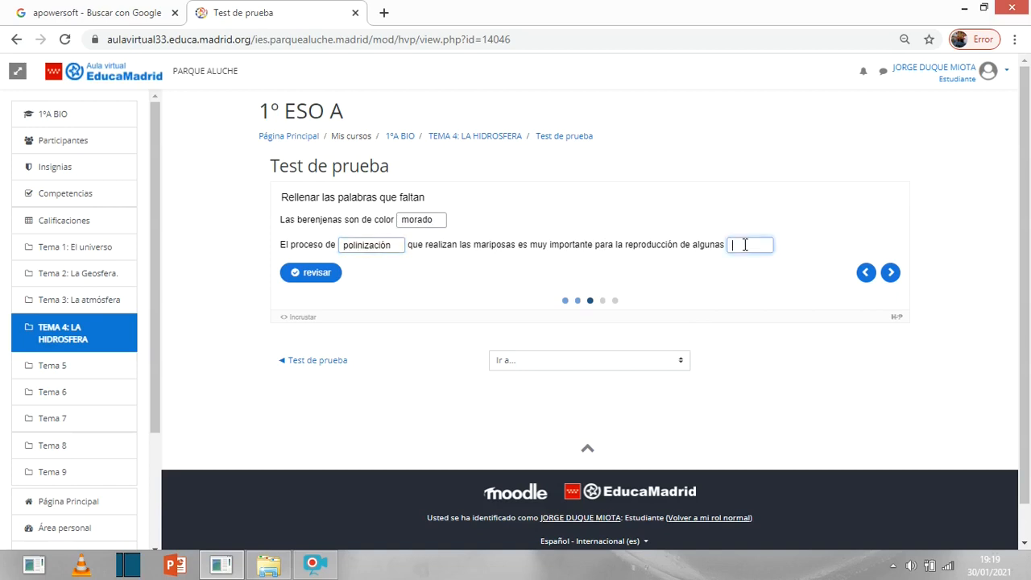
text(especies)
click(330, 274)
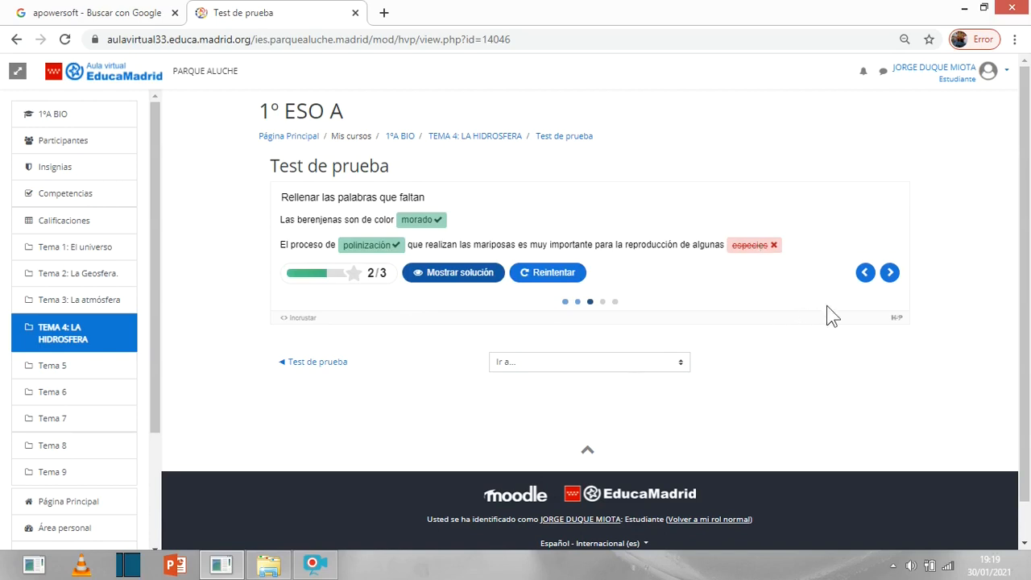
click(890, 274)
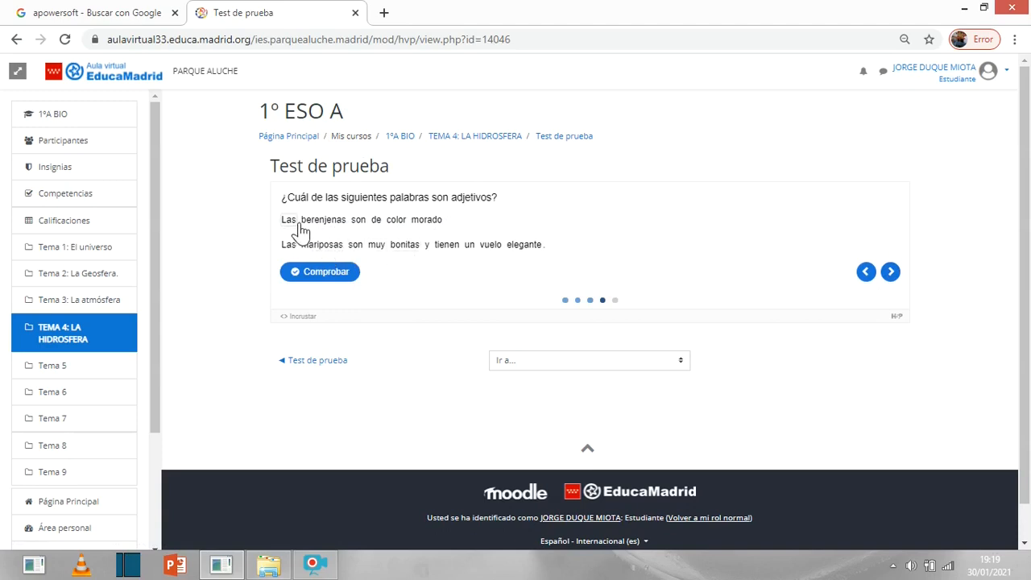
Mark "morado", "bonitas" and "vuelo" as the adjectives in the two sentences and check the answers
click(431, 222)
click(402, 248)
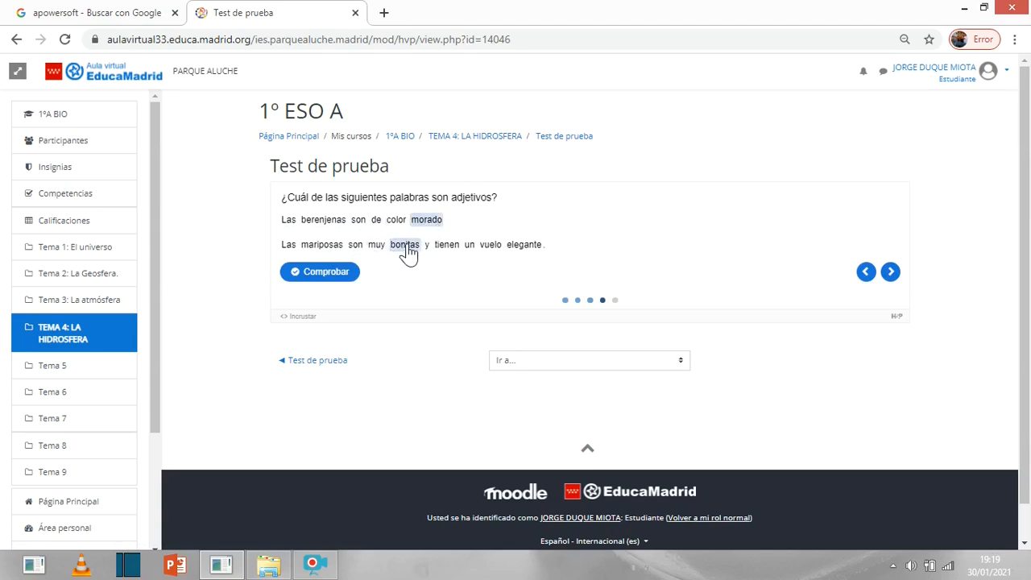
click(493, 247)
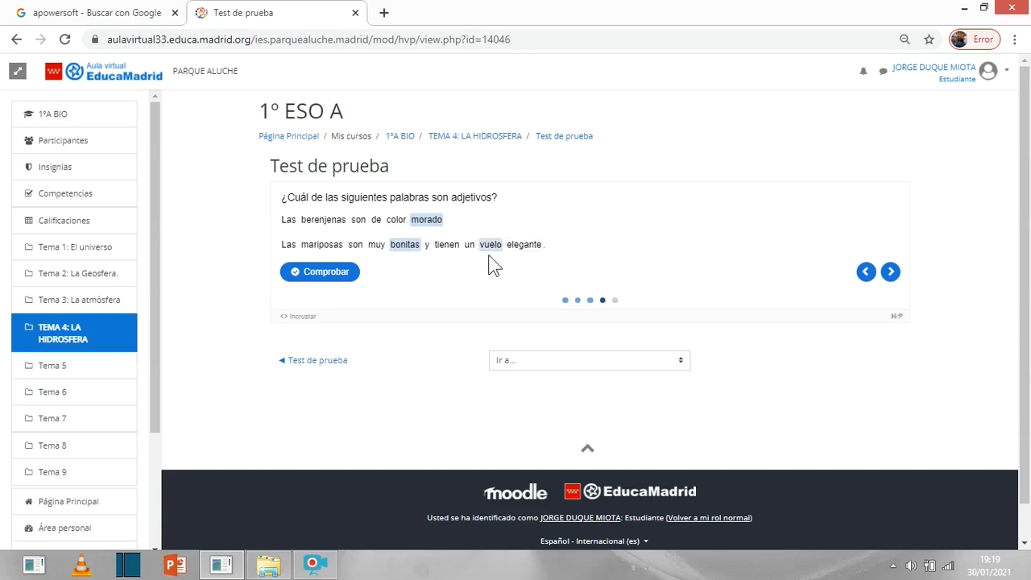
click(348, 276)
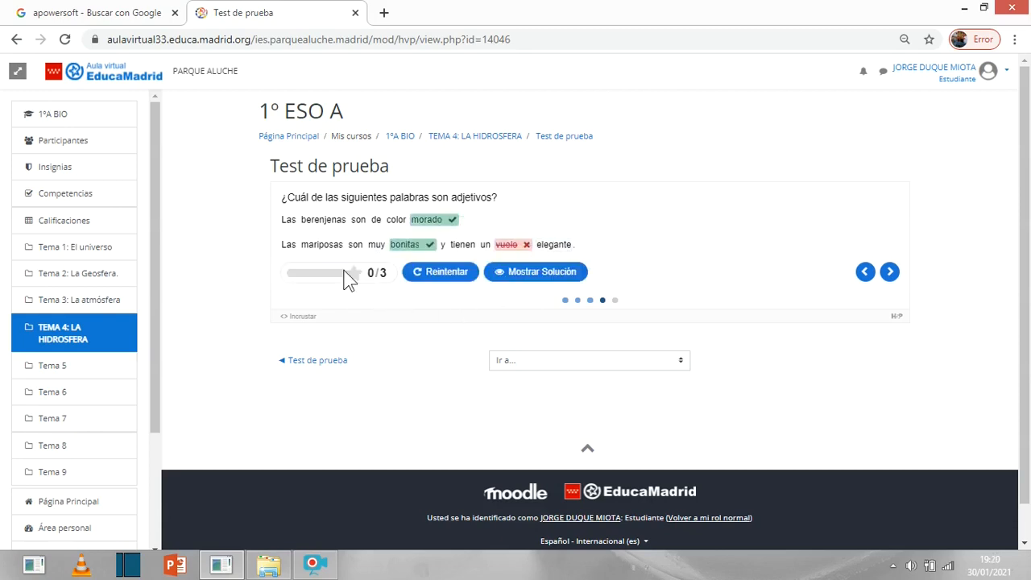
Continue to the true/false question about butterflies flying over 1000 km, answer "Verdadero" and finish the test
click(890, 272)
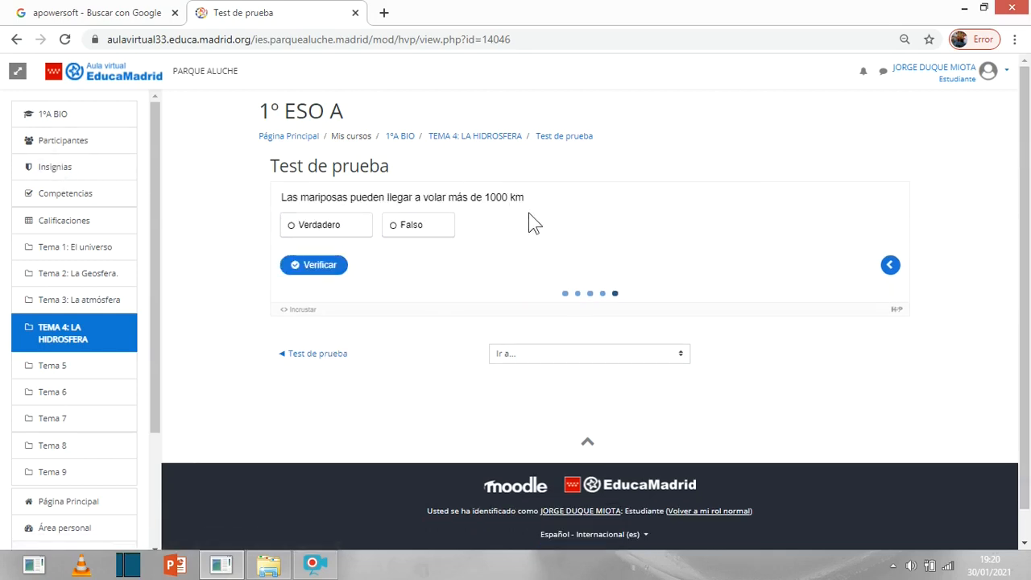
click(331, 227)
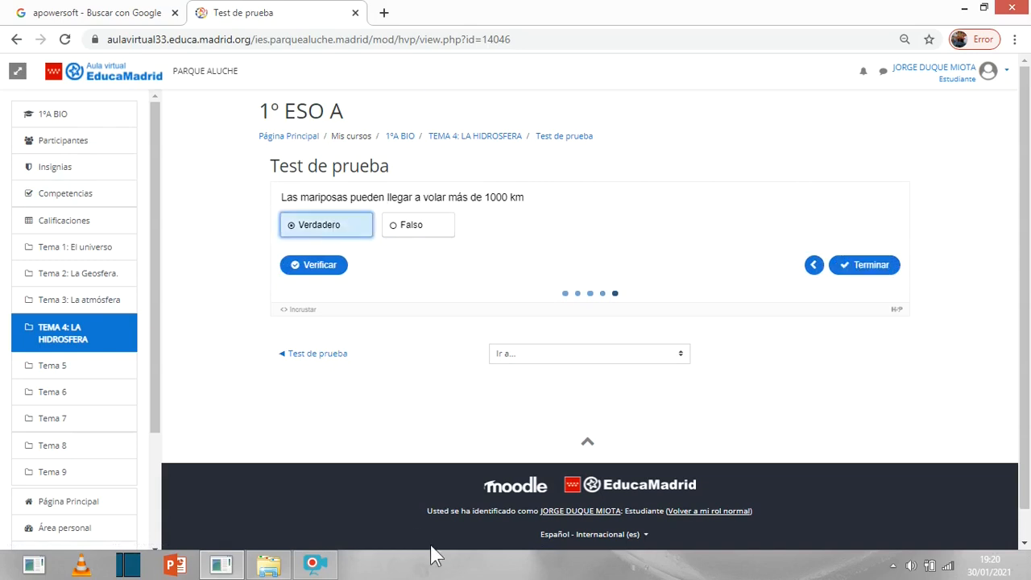
click(881, 272)
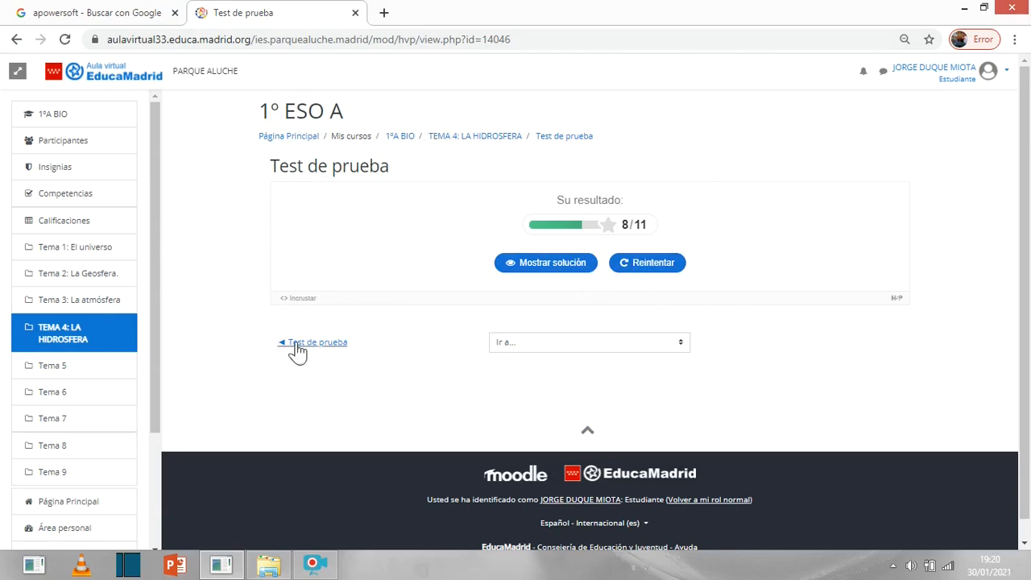
Open the student's course grades and the attempt report of the "Test de prueba" listed just above the course total
click(76, 230)
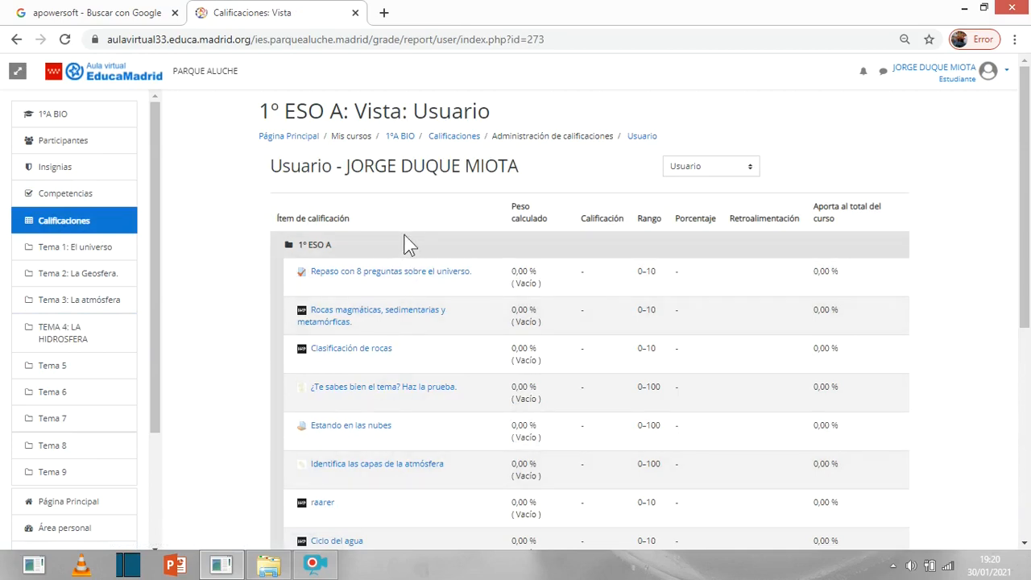
scroll(409, 241, down, 5)
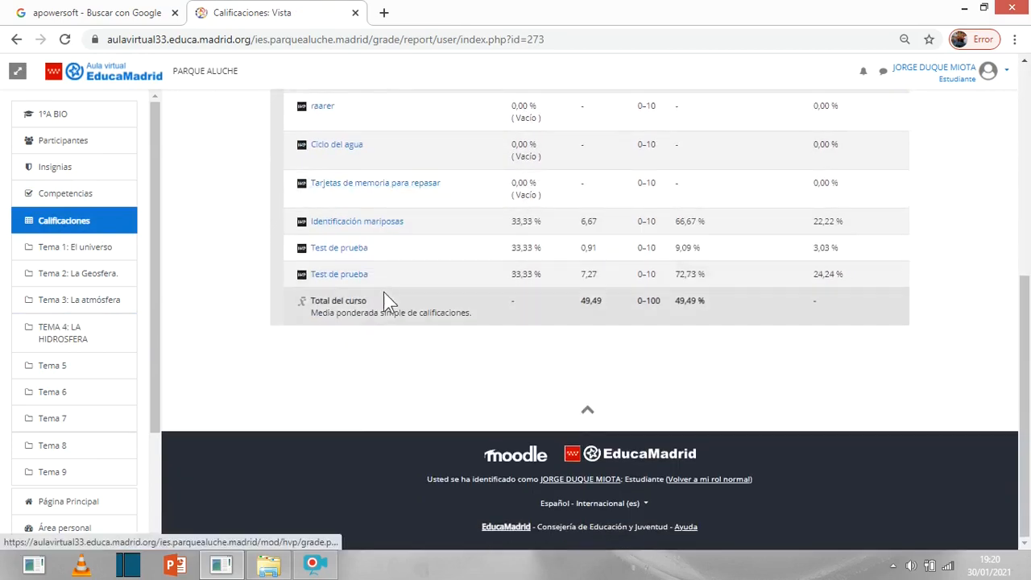
click(344, 279)
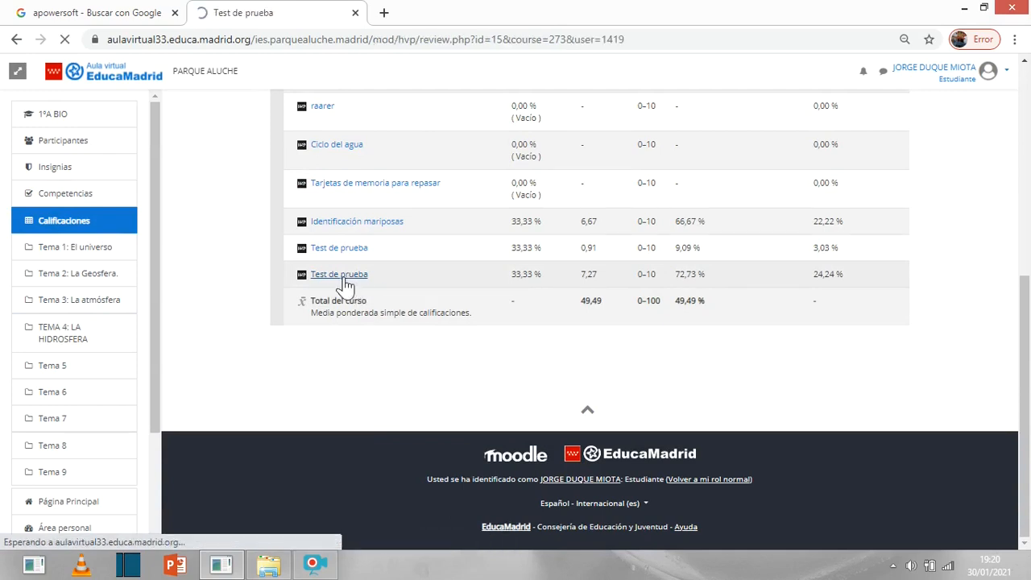
Examine the Test de prueba report, comparing the given and correct answers and the score of each of the five questions
scroll(656, 269, down, 1)
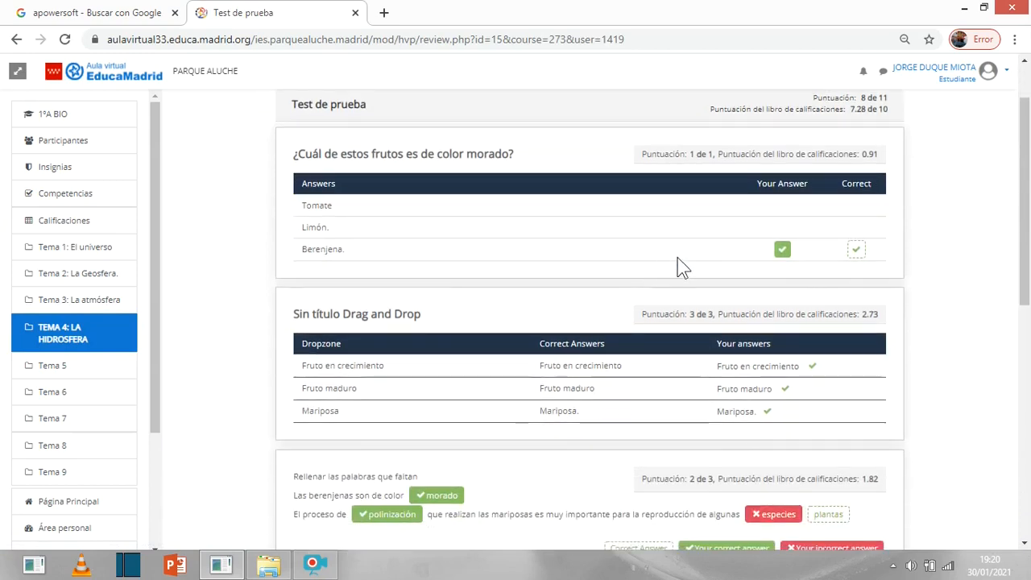
scroll(612, 186, up, 1)
scroll(431, 266, down, 1)
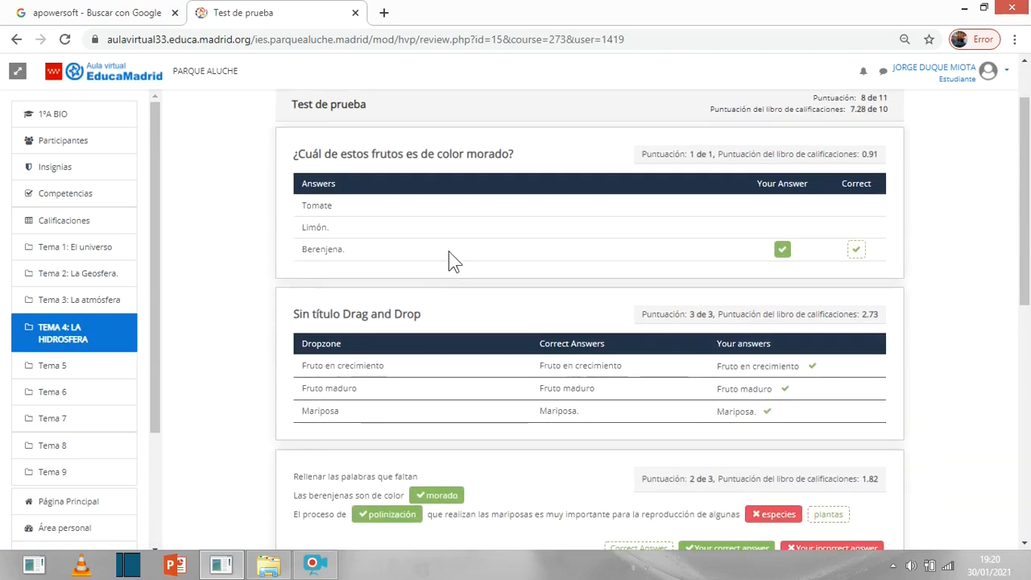
scroll(310, 224, down, 1)
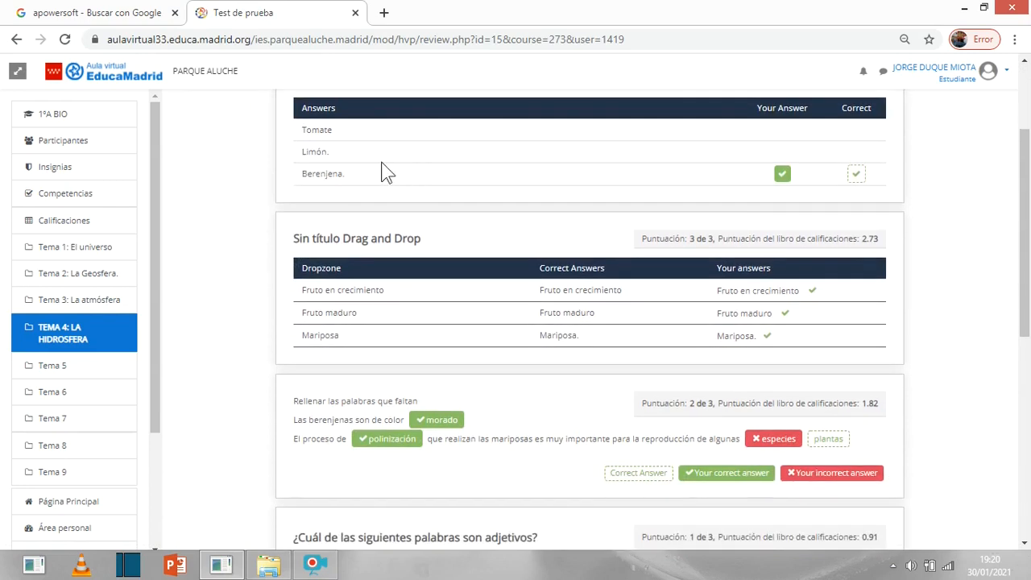
scroll(488, 206, down, 1)
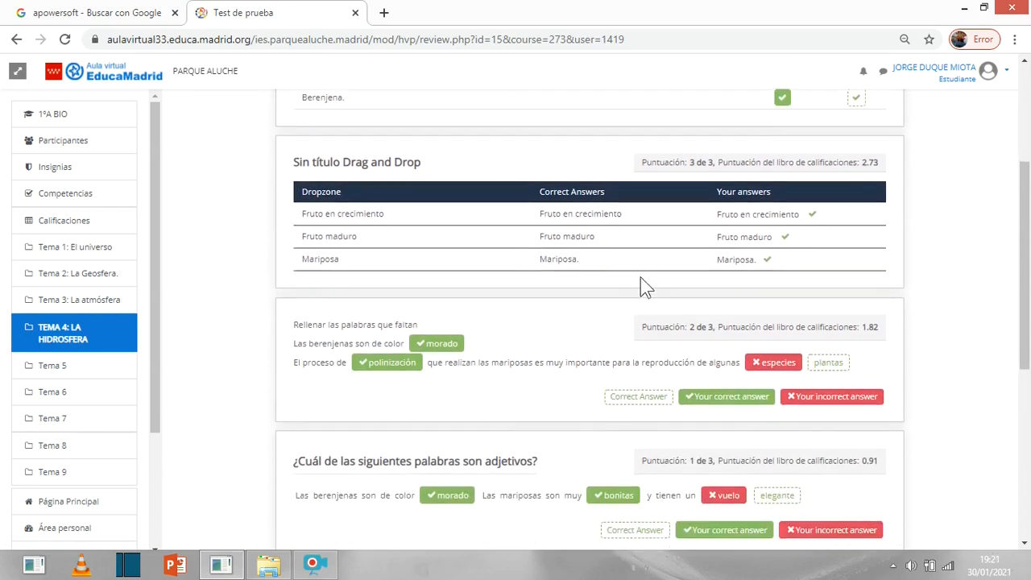
scroll(625, 281, down, 1)
scroll(411, 286, down, 1)
scroll(413, 286, down, 2)
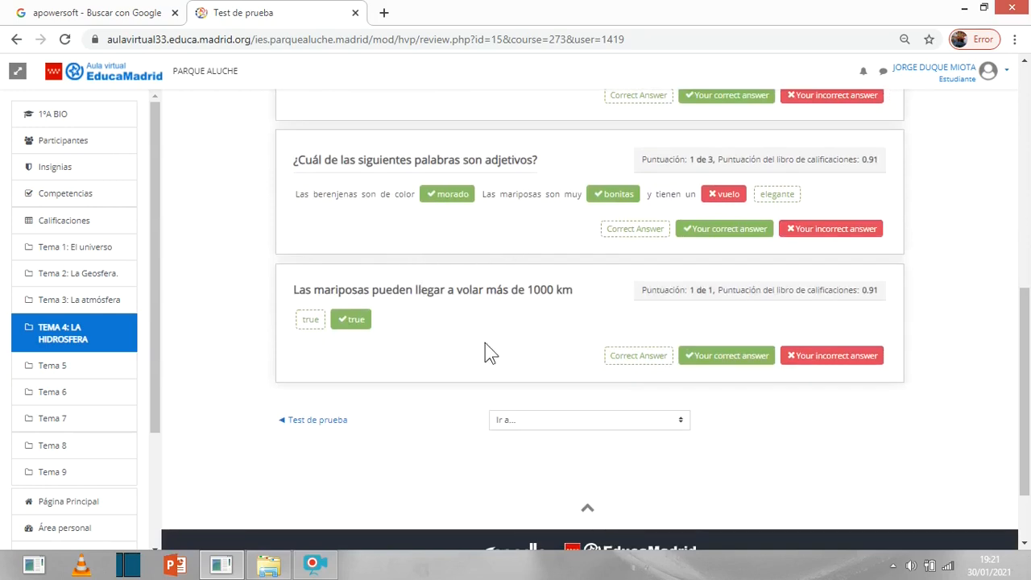
scroll(639, 350, down, 1)
scroll(555, 289, up, 8)
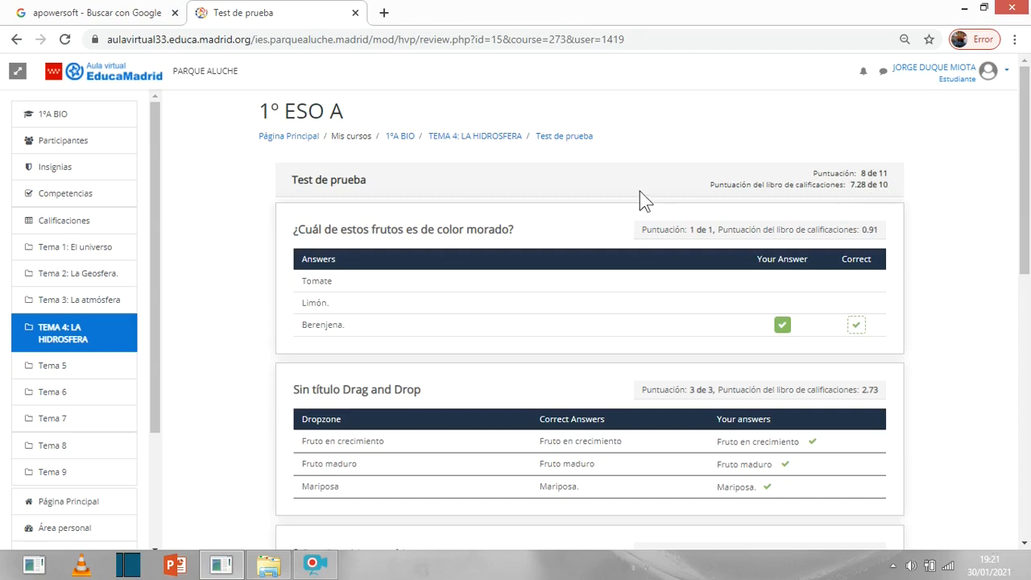
scroll(769, 172, down, 1)
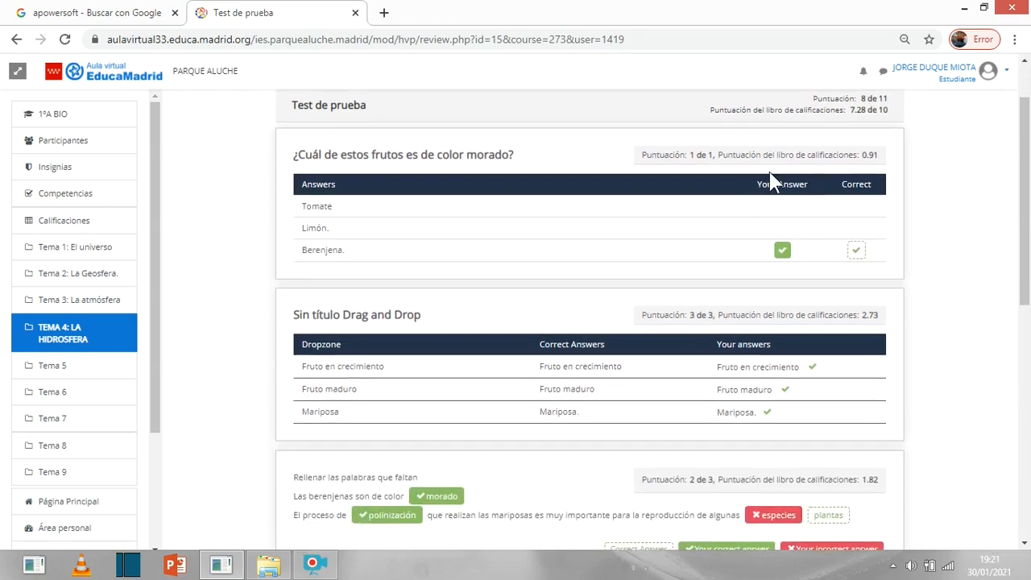
scroll(725, 161, up, 1)
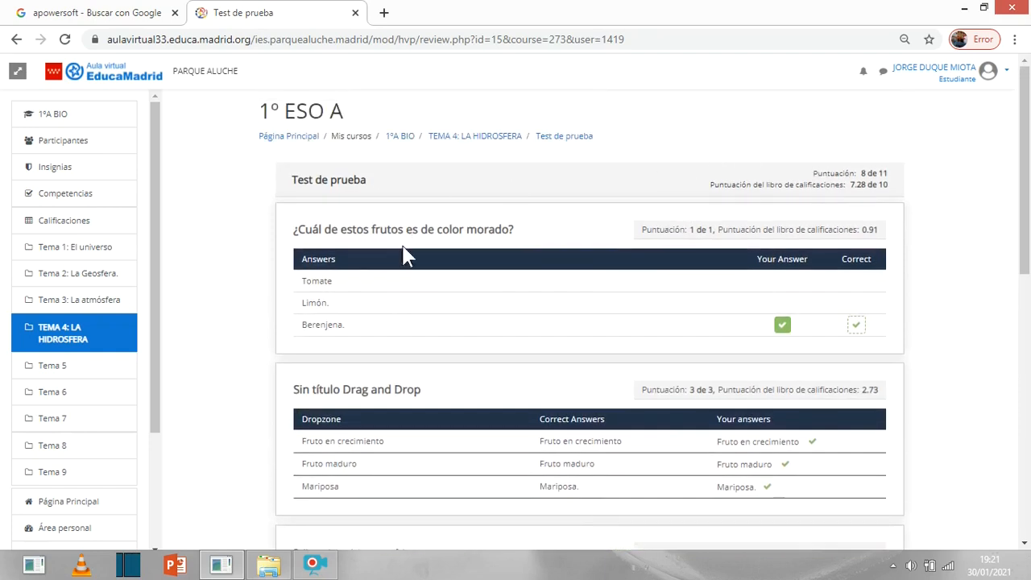
scroll(415, 234, down, 4)
scroll(435, 209, down, 4)
scroll(444, 272, up, 8)
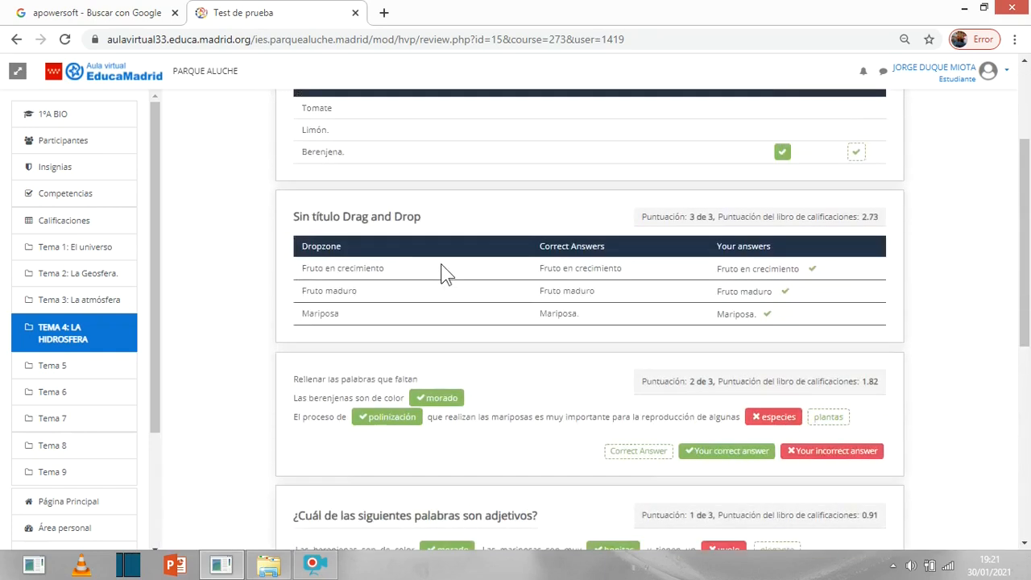